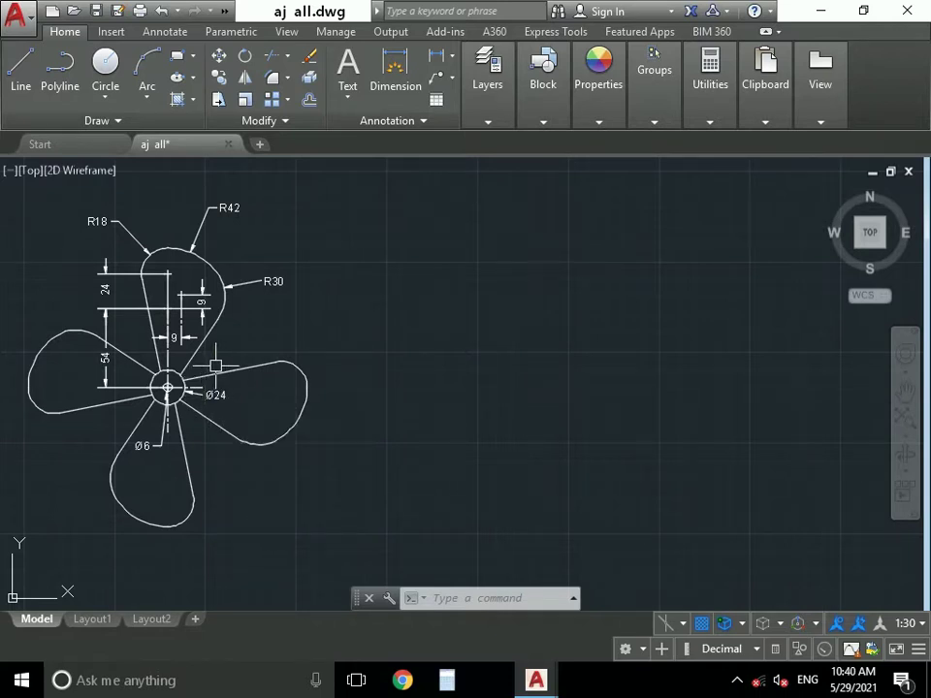
Draw a Ø24 circle in the empty space right of the reference fan
{"action": "middle_click_drag", "start_coordinate": [228, 351], "coordinate": [240, 349]}
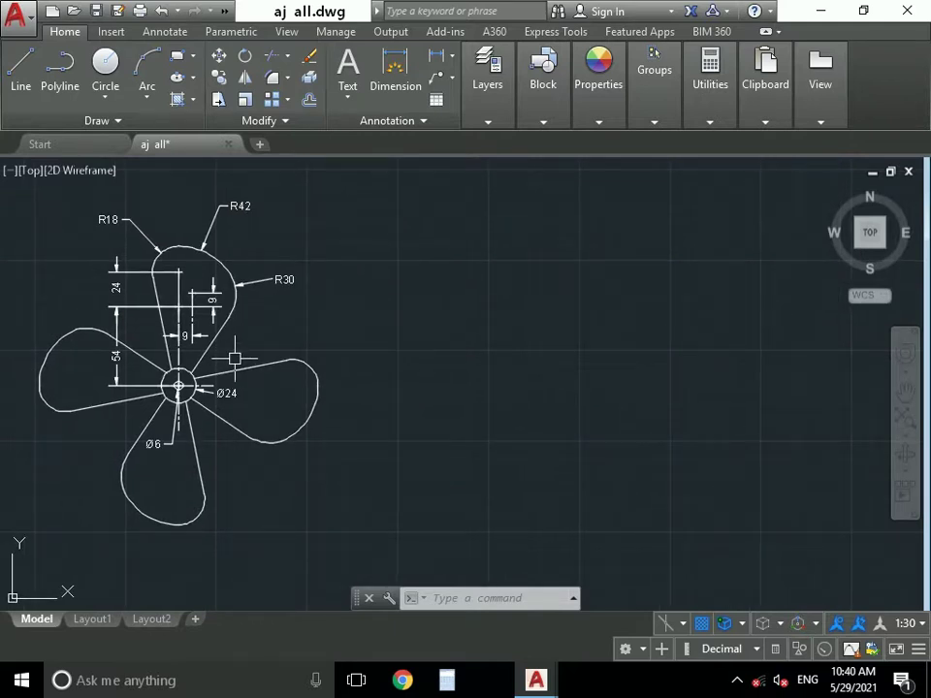
{"action": "middle_click_drag", "start_coordinate": [145, 258], "coordinate": [150, 257]}
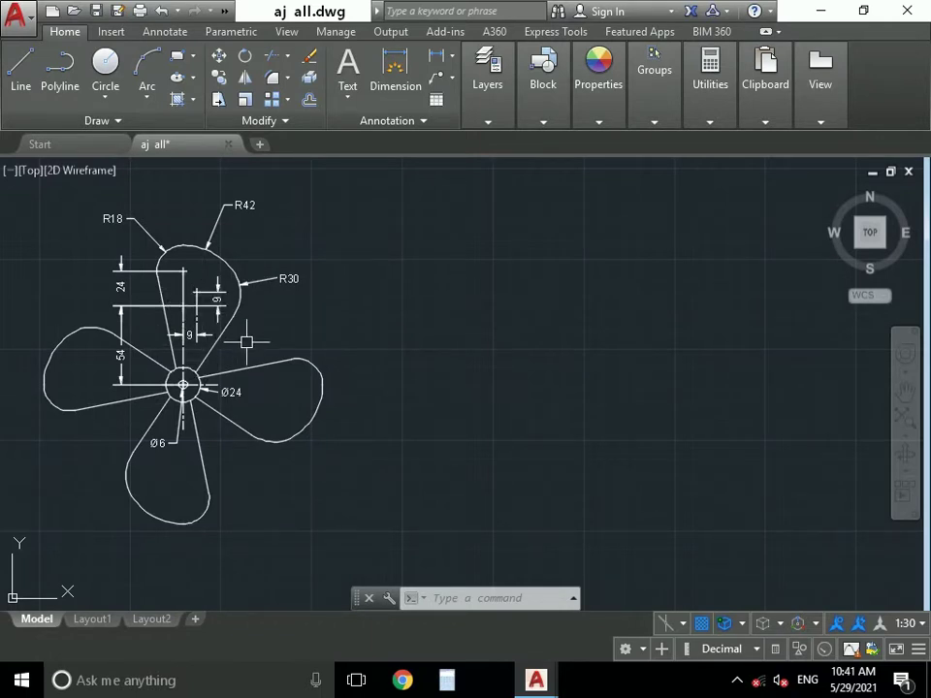
{"action": "middle_click_drag", "start_coordinate": [247, 343], "coordinate": [242, 338]}
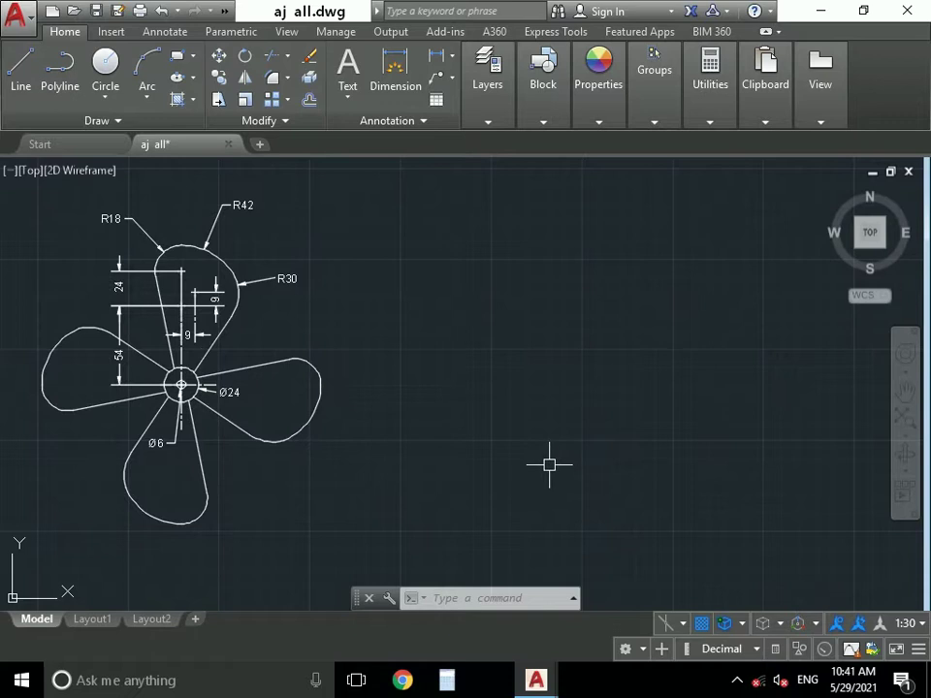
{"action": "type", "text": "c"}
{"action": "key", "text": "Return"}
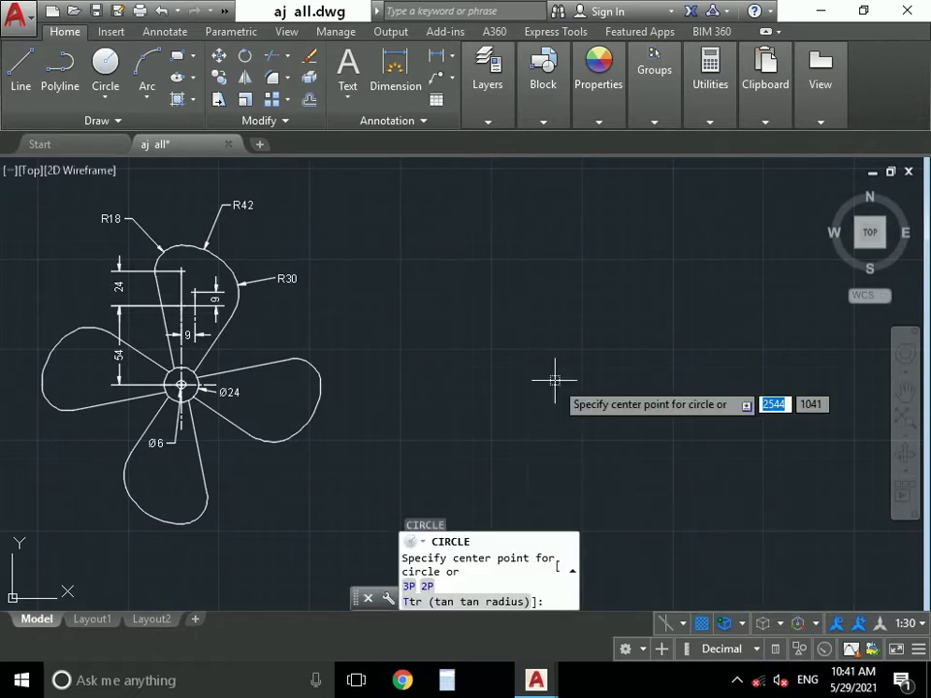
{"action": "left_click", "coordinate": [593, 338]}
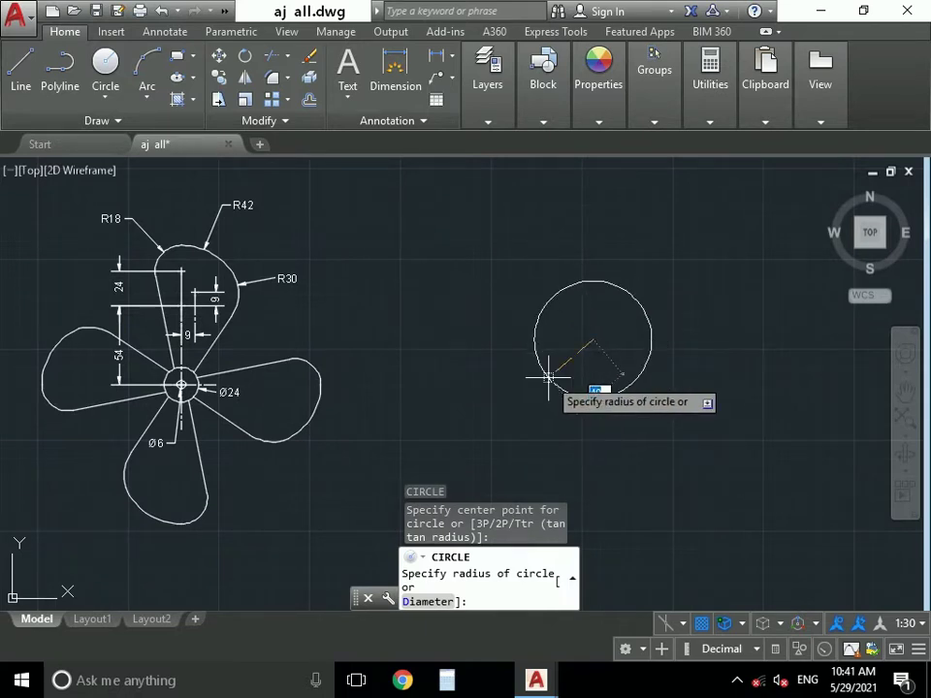
{"action": "type", "text": "d"}
{"action": "key", "text": "Return"}
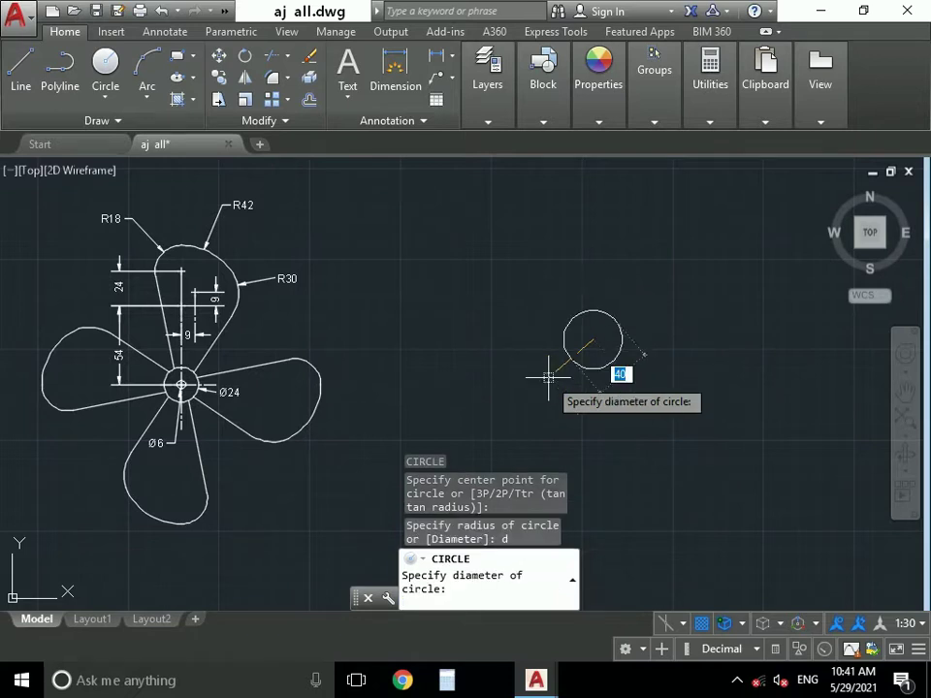
{"action": "type", "text": "24"}
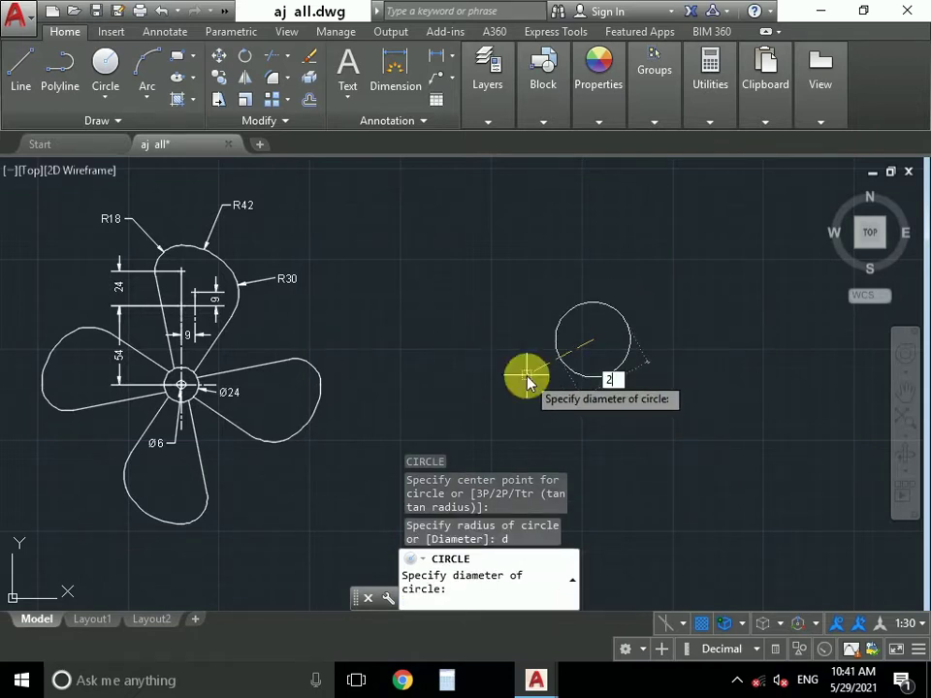
{"action": "key", "text": "Return"}
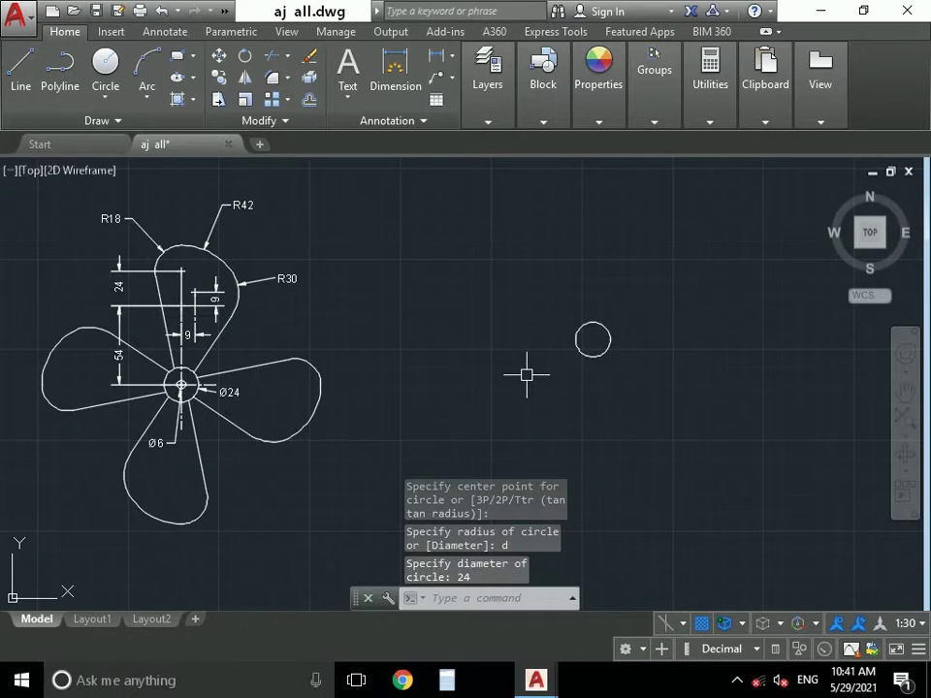
Add a concentric Ø6 circle at the same centre as the Ø24 circle
{"action": "type", "text": "c"}
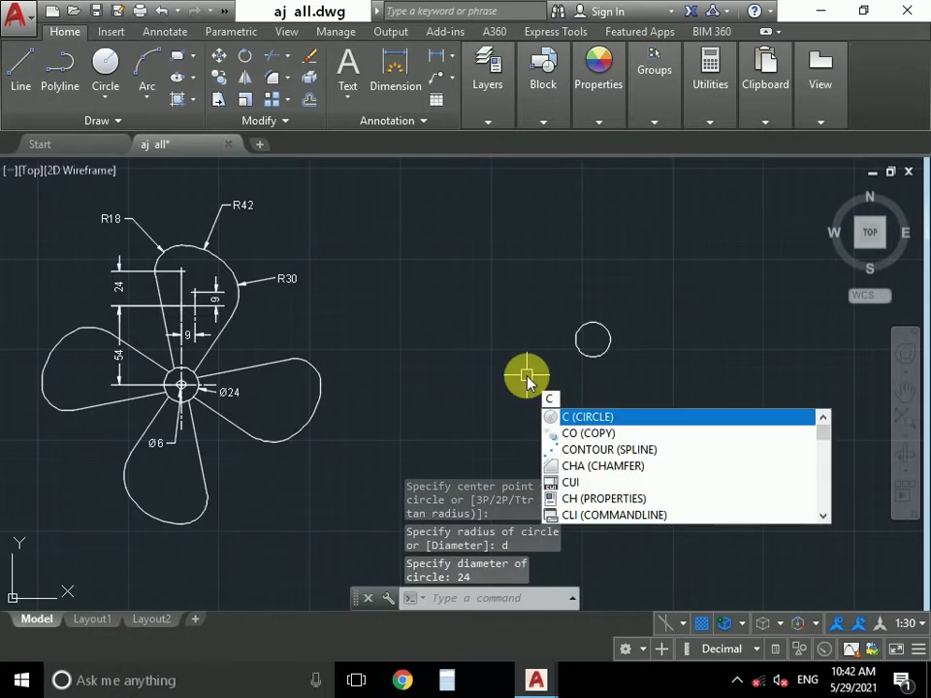
{"action": "key", "text": "Return"}
{"action": "left_click", "coordinate": [592, 338]}
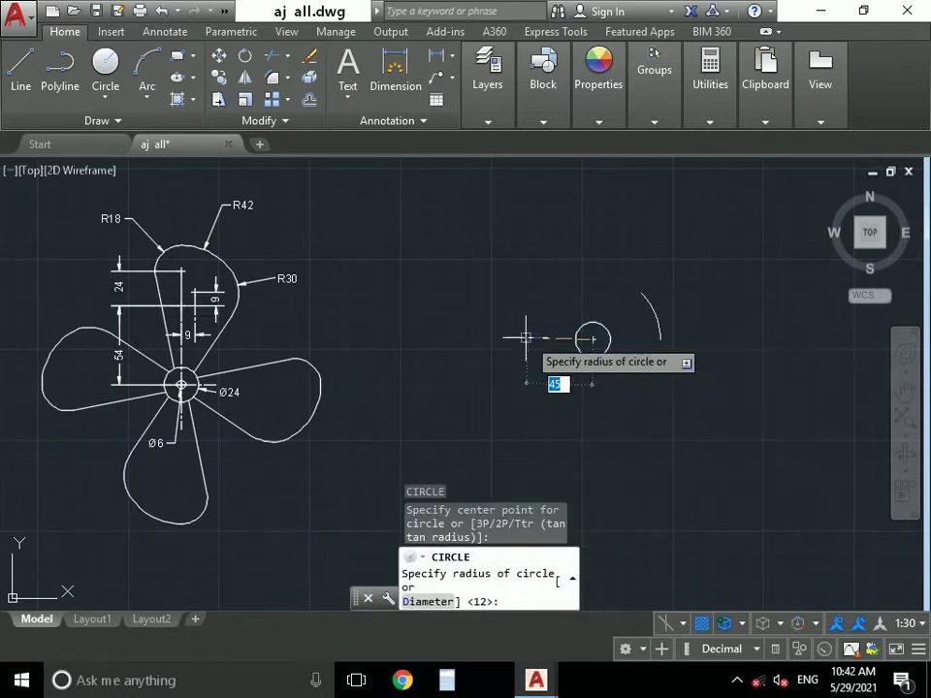
{"action": "type", "text": "d"}
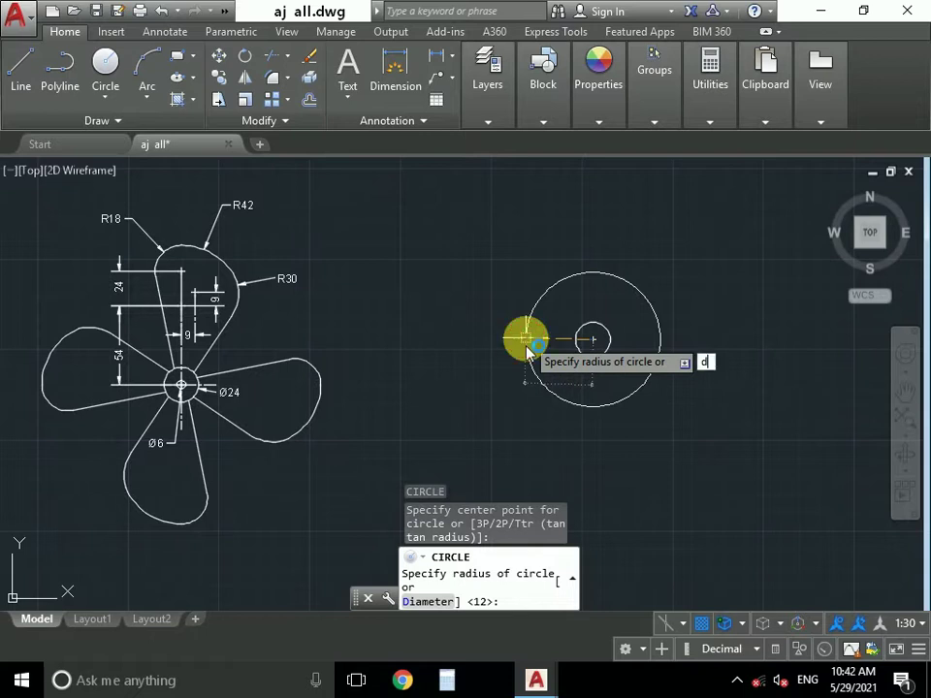
{"action": "key", "text": "Return"}
{"action": "type", "text": "6"}
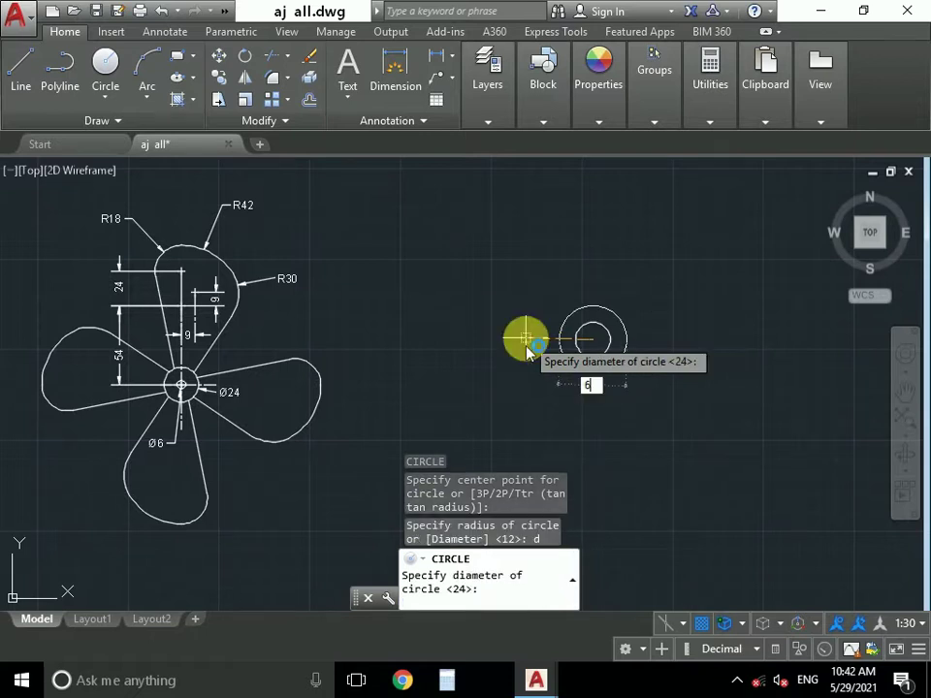
{"action": "key", "text": "Return"}
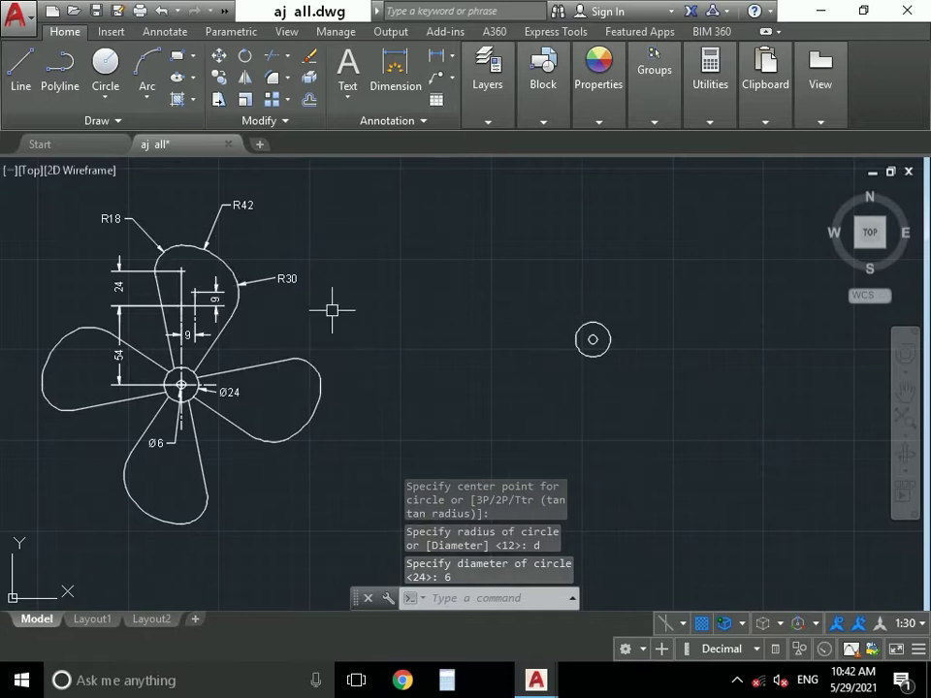
{"action": "left_click", "coordinate": [393, 296]}
{"action": "type", "text": "L"}
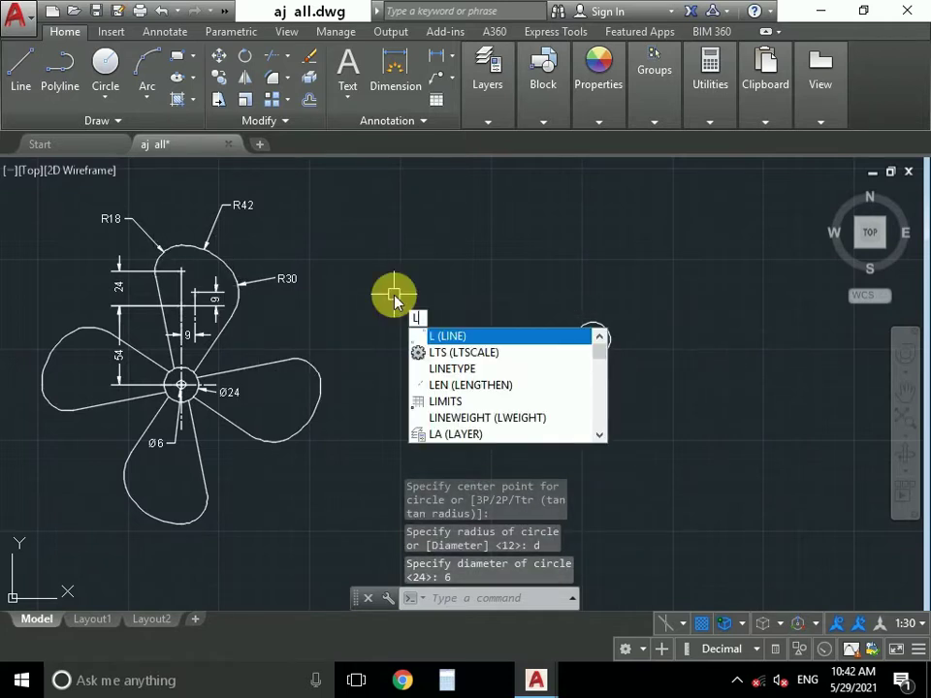
With Ortho on, draw a 54-unit vertical line straight up from the hub circles' centre
{"action": "key", "text": "Return"}
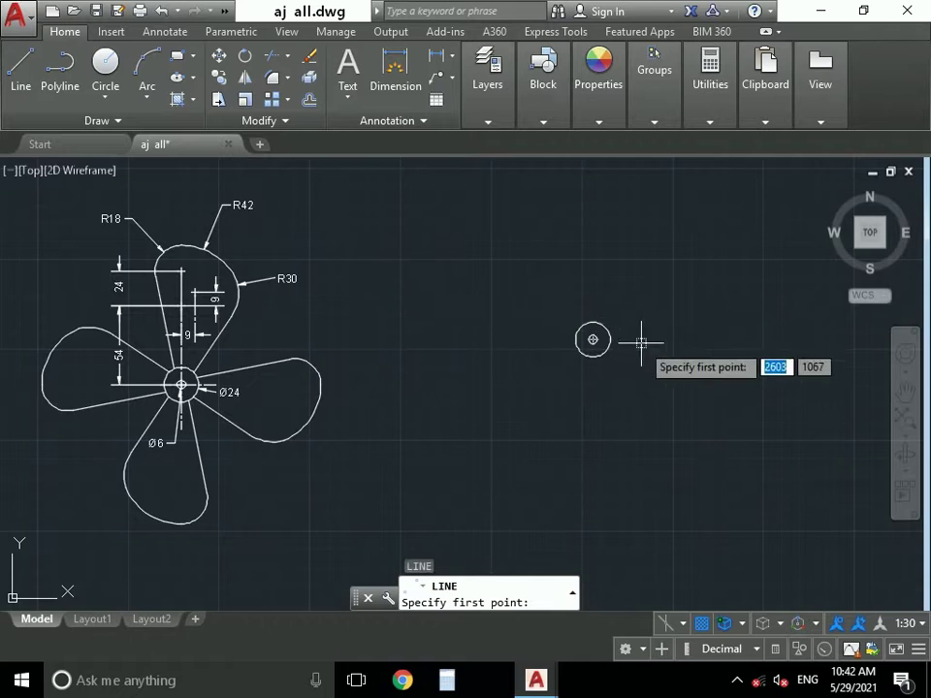
{"action": "scroll", "coordinate": [596, 339], "scroll_direction": "up", "scroll_amount": 3}
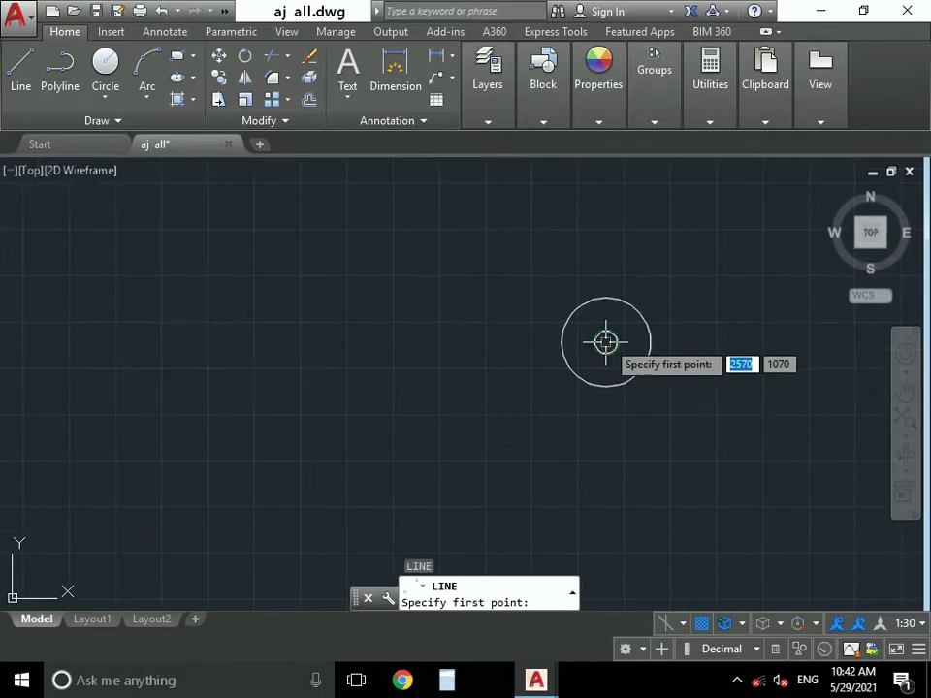
{"action": "left_click", "coordinate": [605, 341]}
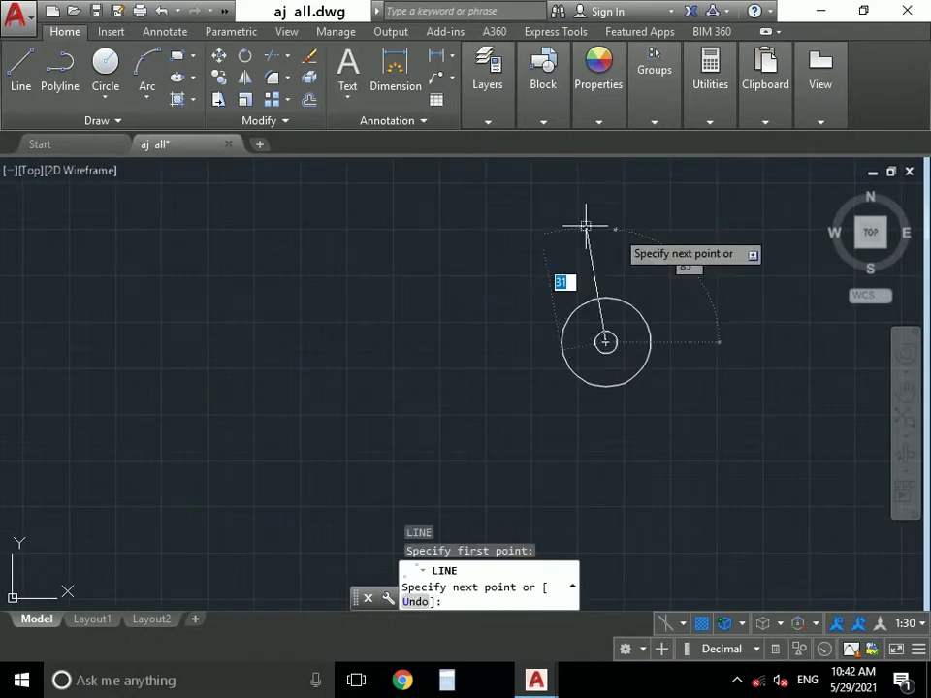
{"action": "middle_click_drag", "start_coordinate": [605, 256], "coordinate": [602, 306]}
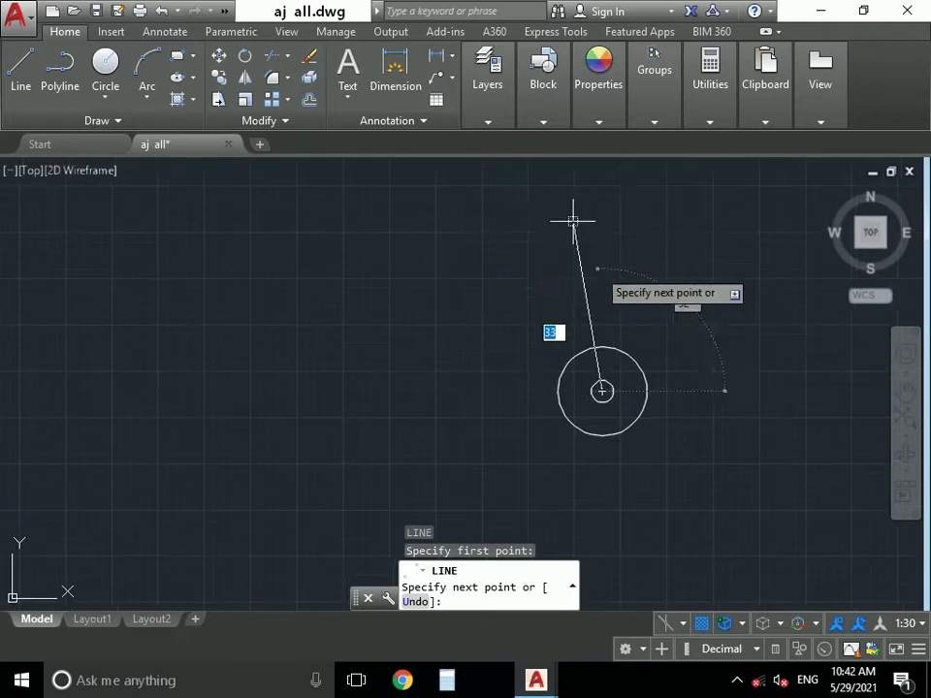
{"action": "middle_click_drag", "start_coordinate": [606, 259], "coordinate": [606, 282]}
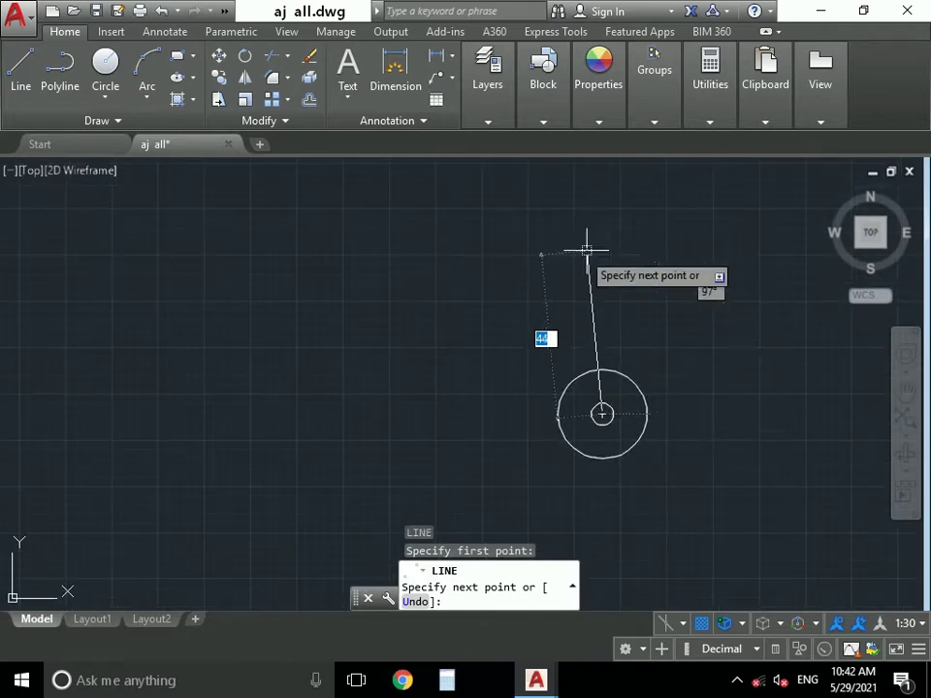
{"action": "scroll", "coordinate": [611, 241], "scroll_direction": "down", "scroll_amount": 2}
{"action": "middle_click_drag", "start_coordinate": [602, 245], "coordinate": [602, 311]}
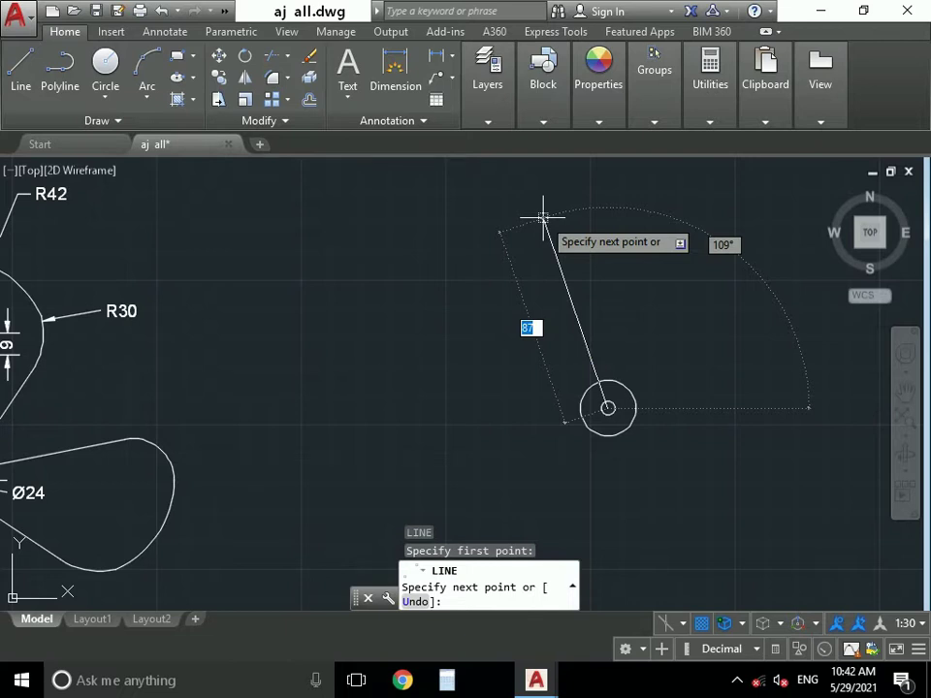
{"action": "key", "text": "F8"}
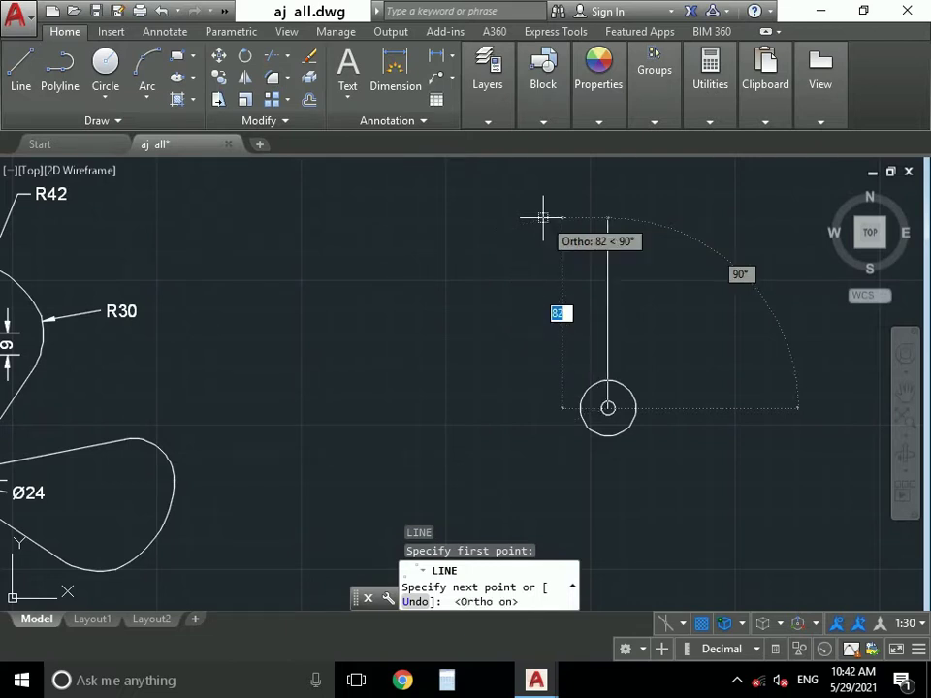
{"action": "scroll", "coordinate": [567, 270], "scroll_direction": "down", "scroll_amount": 3}
{"action": "scroll", "coordinate": [614, 308], "scroll_direction": "down", "scroll_amount": 1}
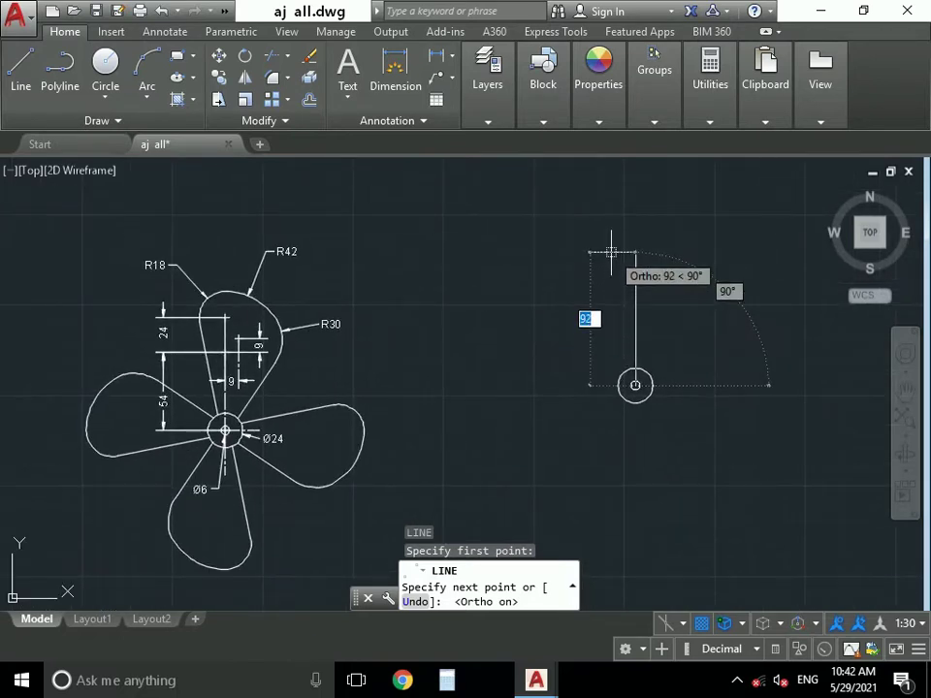
{"action": "type", "text": "54"}
{"action": "key", "text": "Return"}
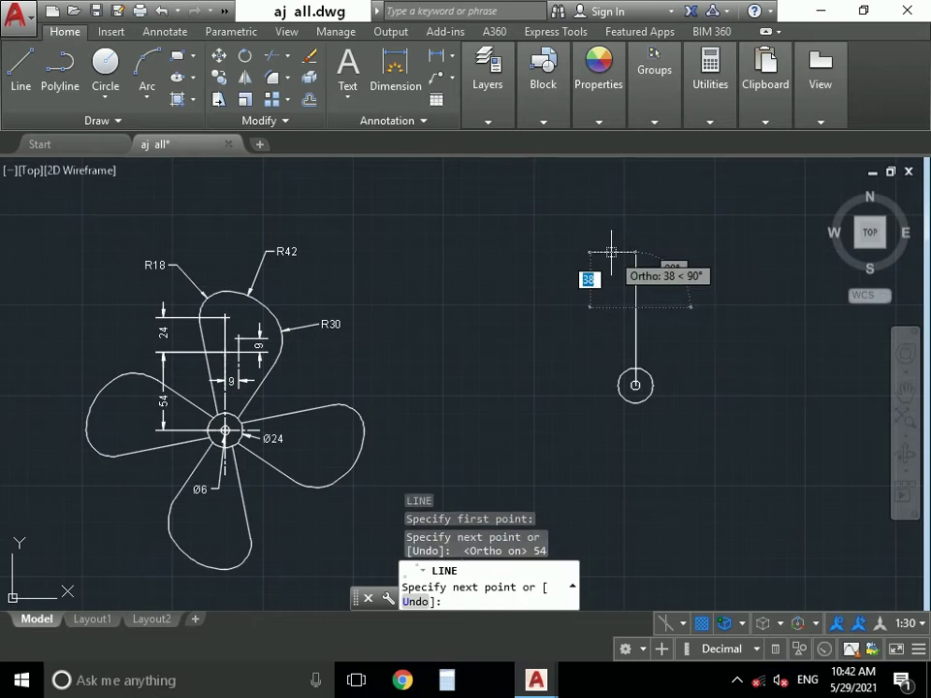
{"action": "key", "text": "Return"}
{"action": "middle_click_drag", "start_coordinate": [707, 340], "coordinate": [654, 332]}
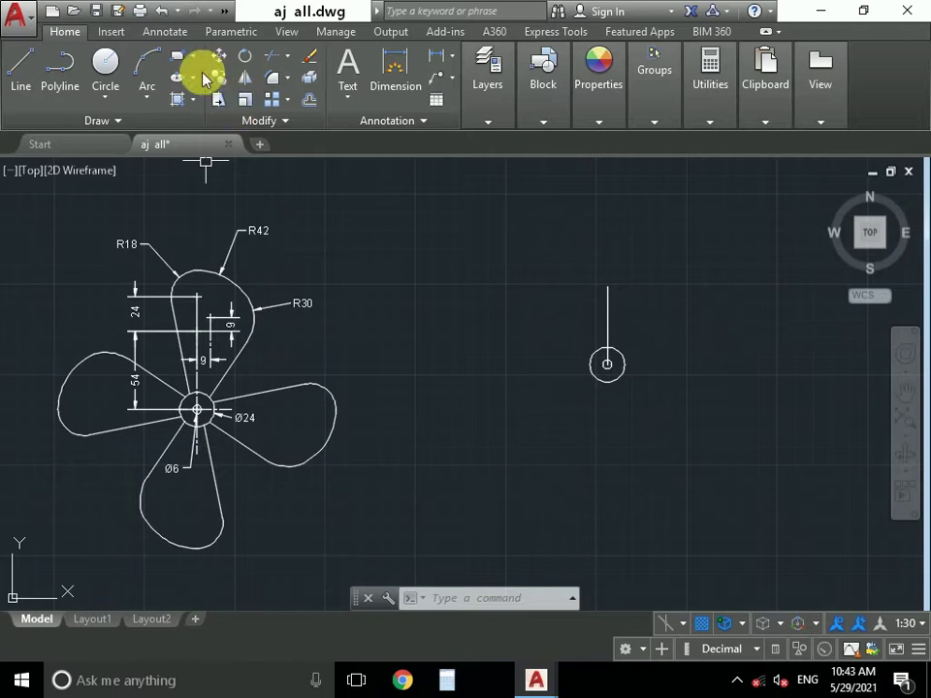
Draw concentric R30 and R42 circles centred on the top endpoint of the 54 line
{"action": "type", "text": "c"}
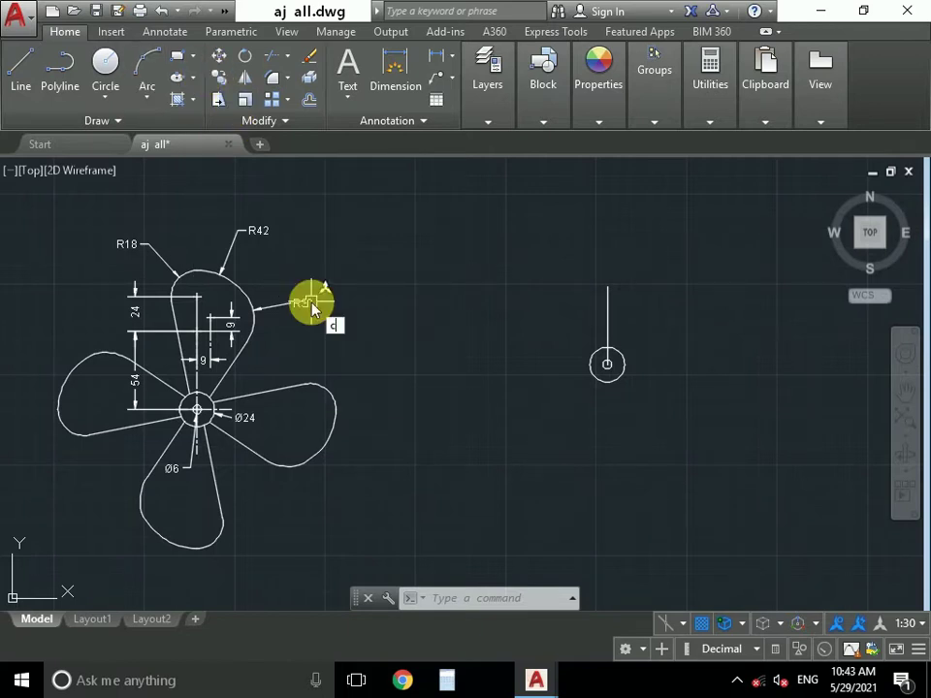
{"action": "key", "text": "Return"}
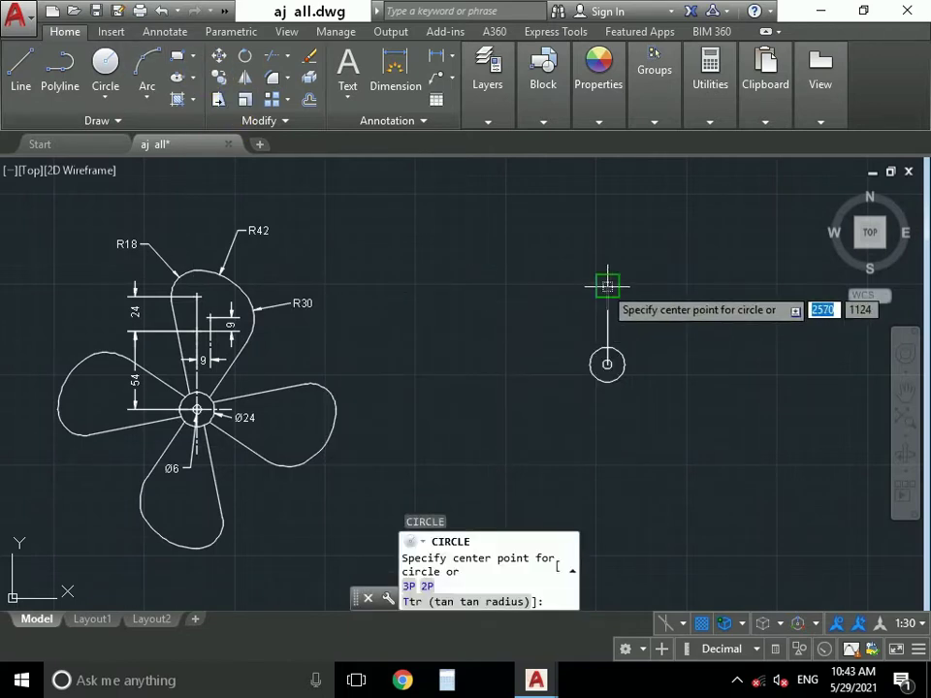
{"action": "left_click", "coordinate": [607, 285]}
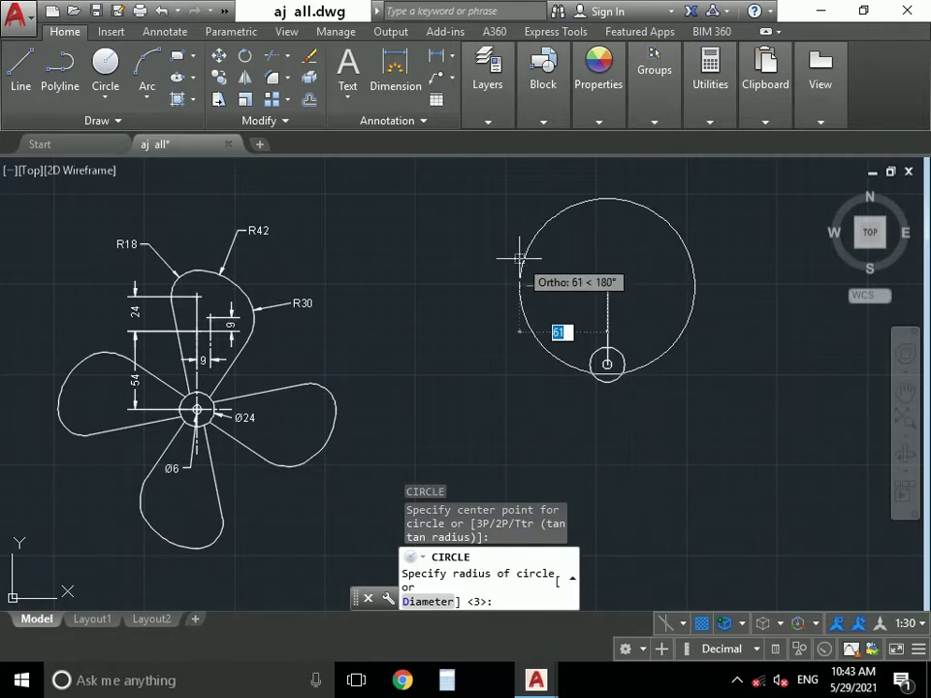
{"action": "type", "text": "30"}
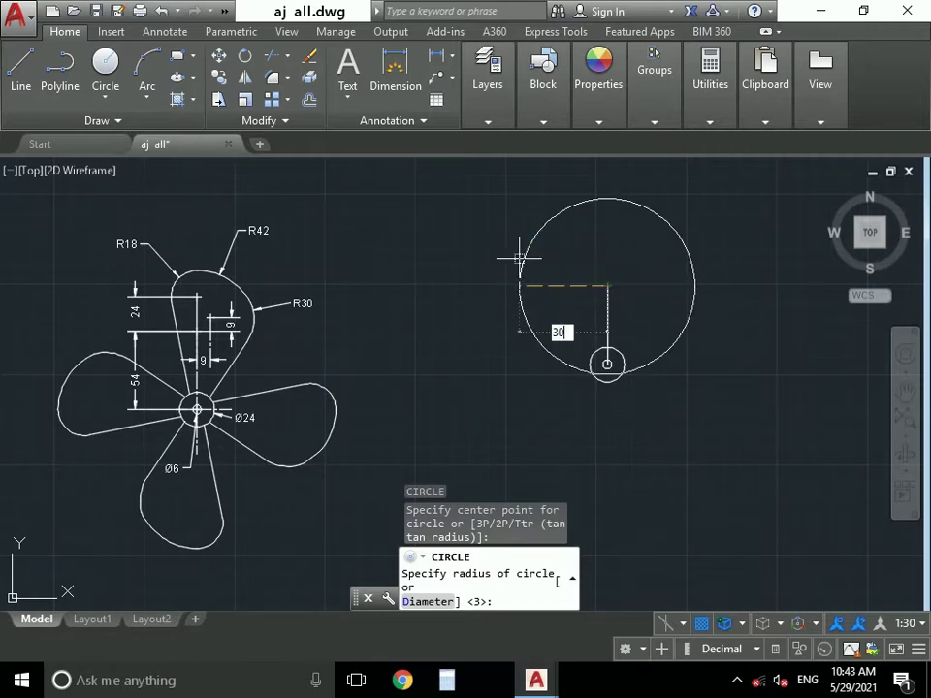
{"action": "key", "text": "Return"}
{"action": "type", "text": "c"}
{"action": "key", "text": "Return"}
{"action": "left_click", "coordinate": [607, 287]}
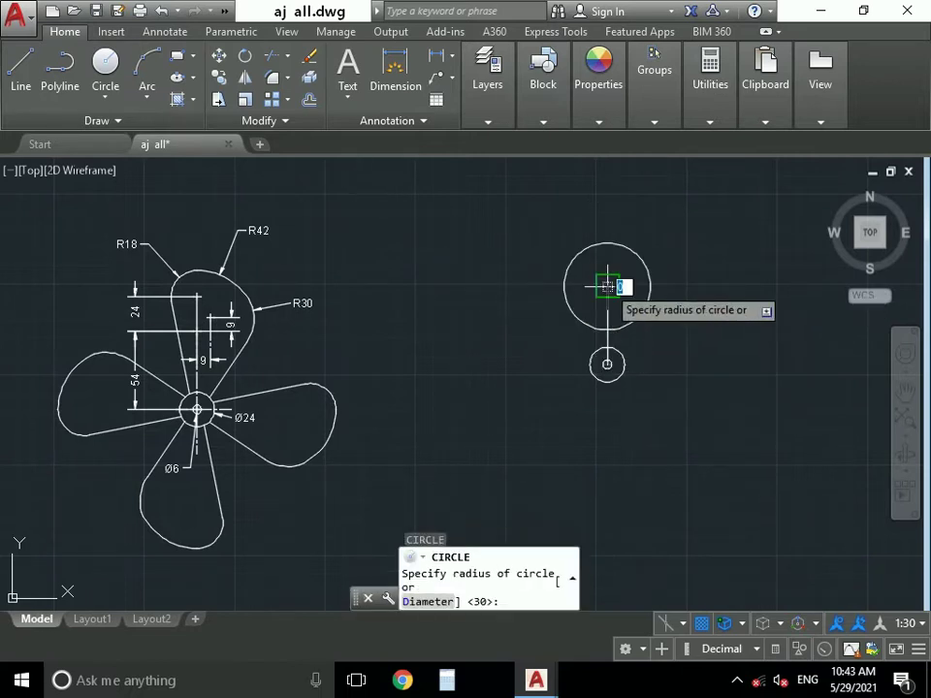
{"action": "type", "text": "42"}
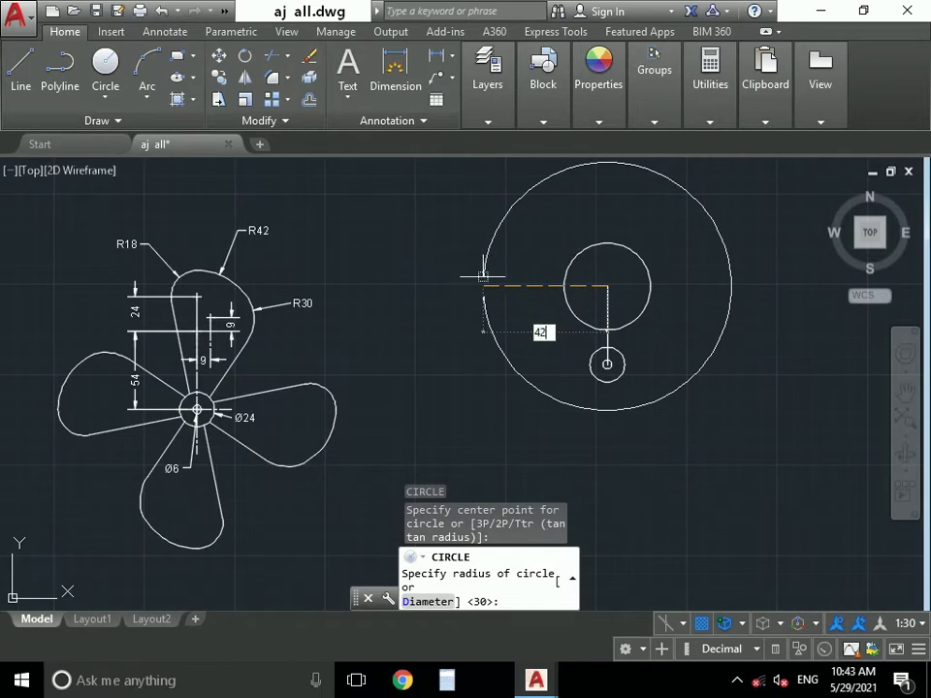
{"action": "key", "text": "Return"}
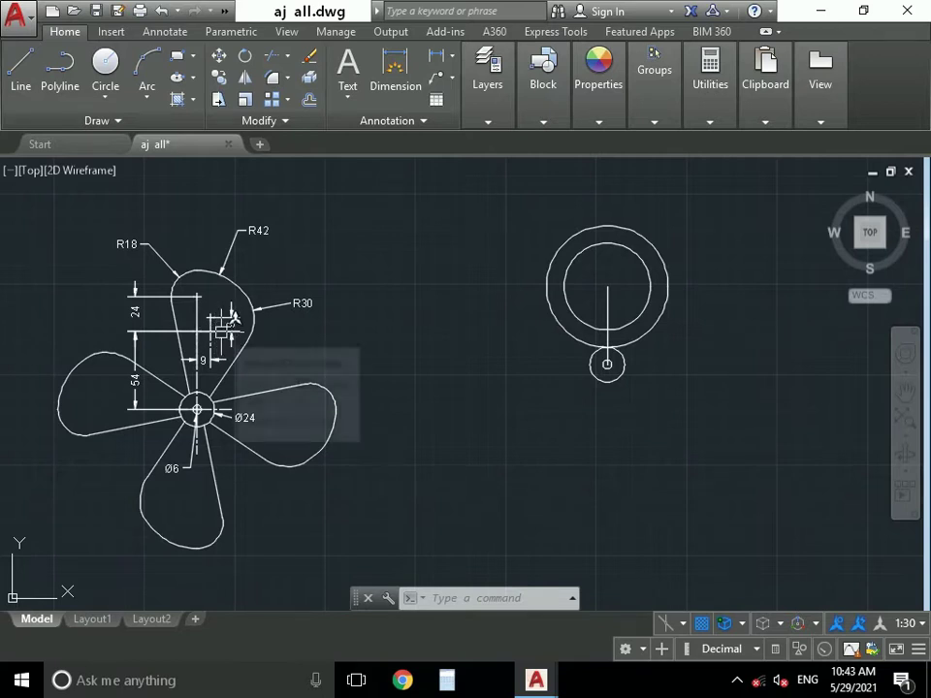
{"action": "left_click", "coordinate": [591, 328]}
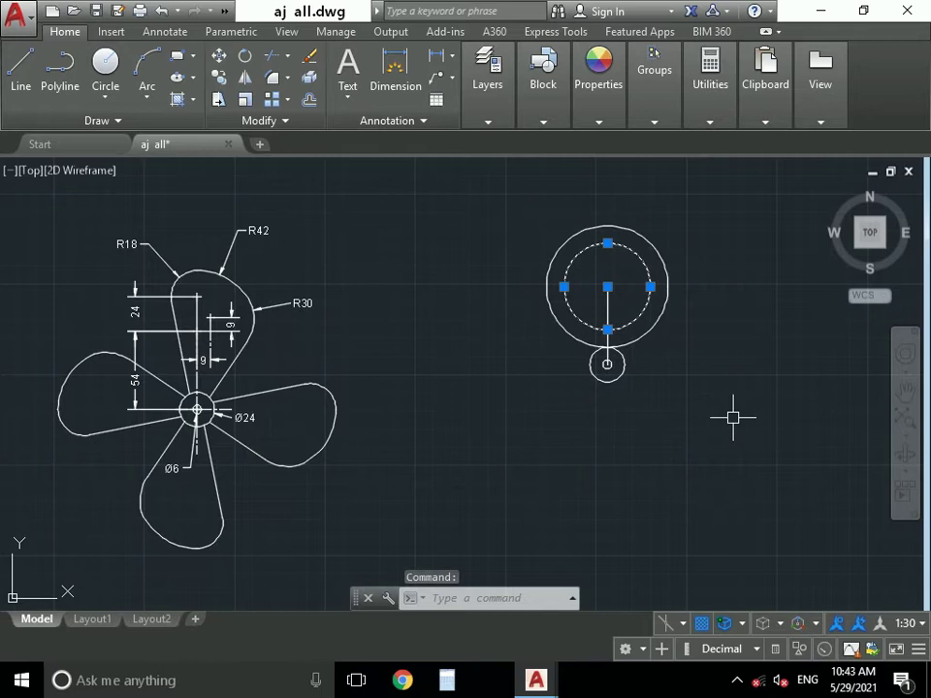
Move the inner R30 circle 9 units to the right
{"action": "type", "text": "m"}
{"action": "key", "text": "Return"}
{"action": "left_click", "coordinate": [646, 431]}
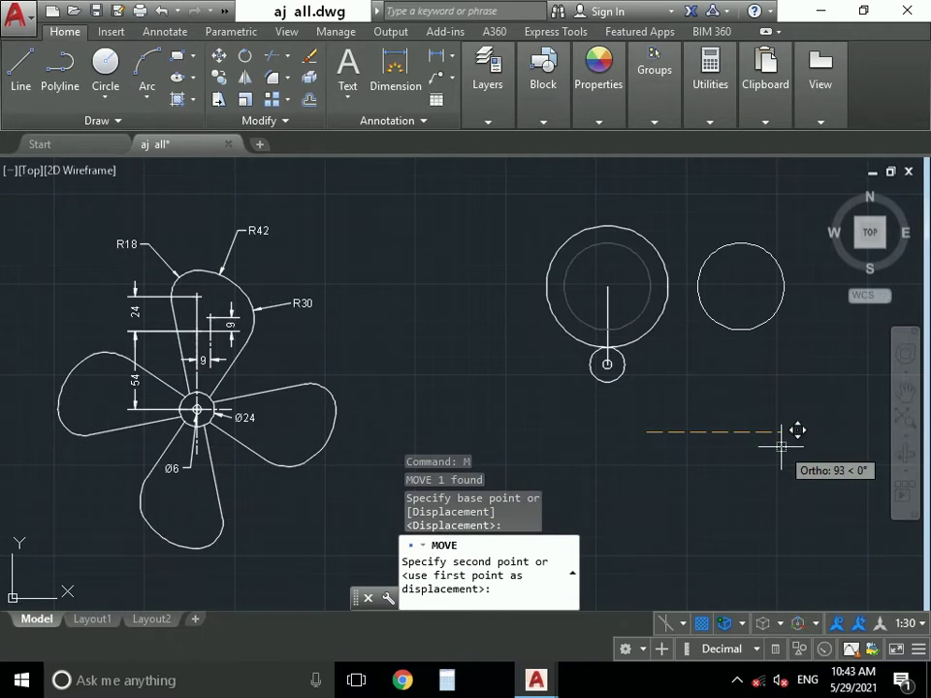
{"action": "left_click", "coordinate": [780, 445]}
{"action": "type", "text": "9"}
{"action": "key", "text": "Return"}
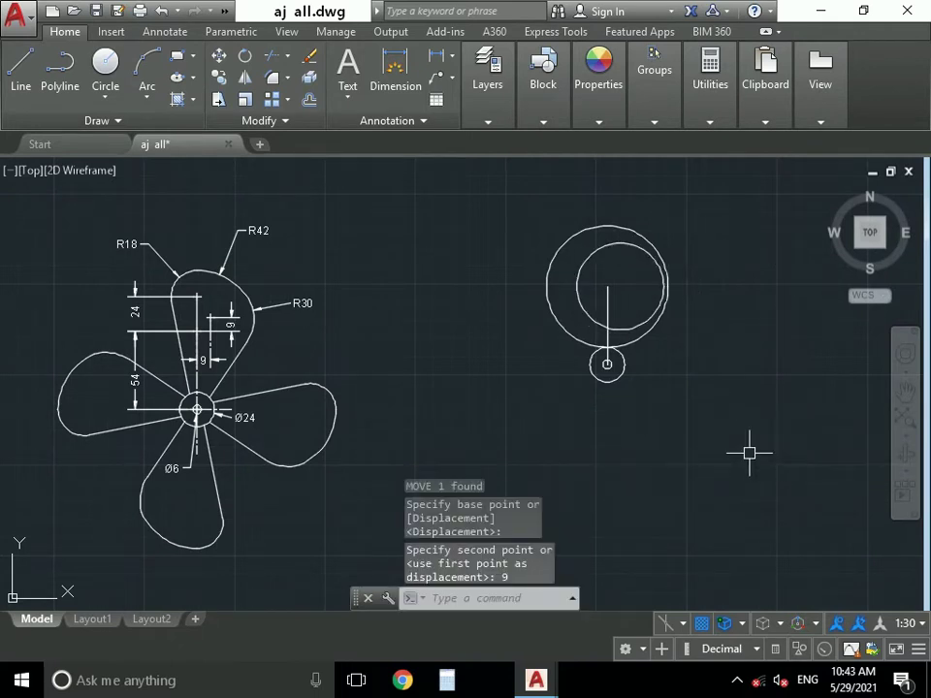
Move the R30 circle another 9 units upward
{"action": "left_click", "coordinate": [576, 305]}
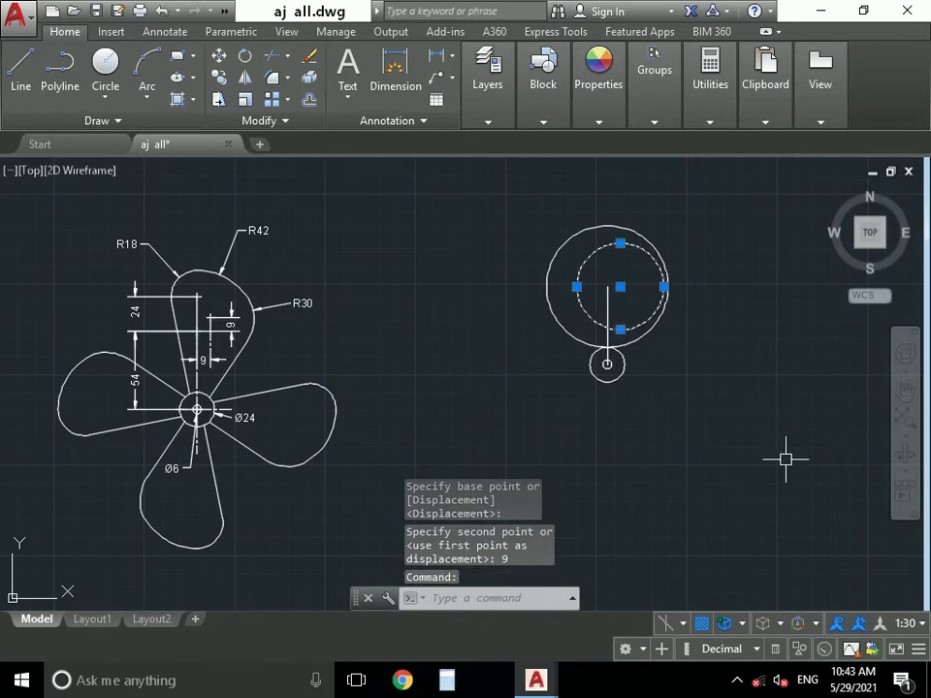
{"action": "type", "text": "M"}
{"action": "key", "text": "Return"}
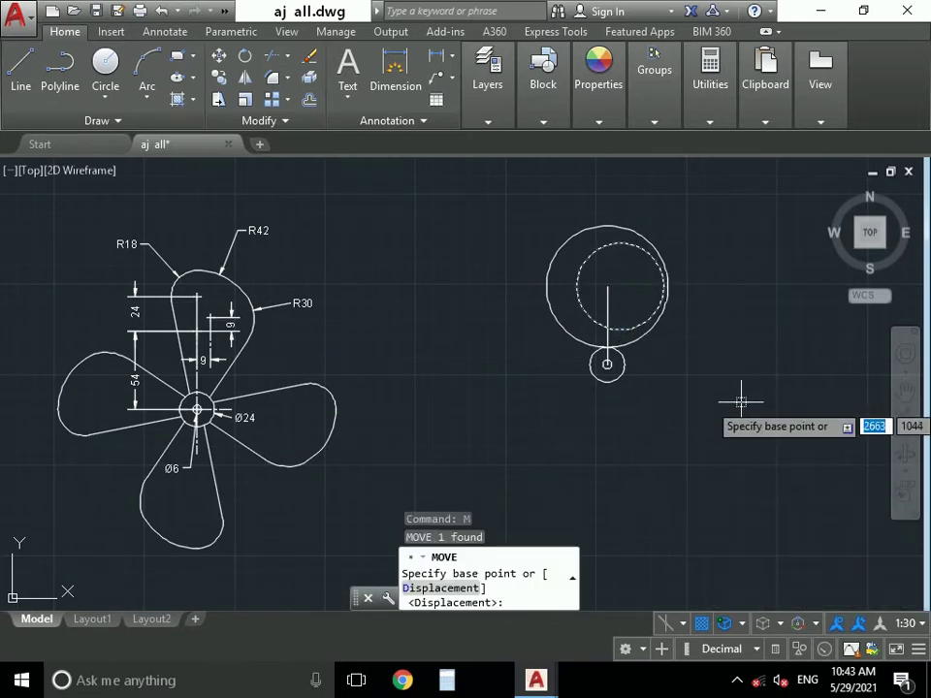
{"action": "left_click", "coordinate": [739, 400]}
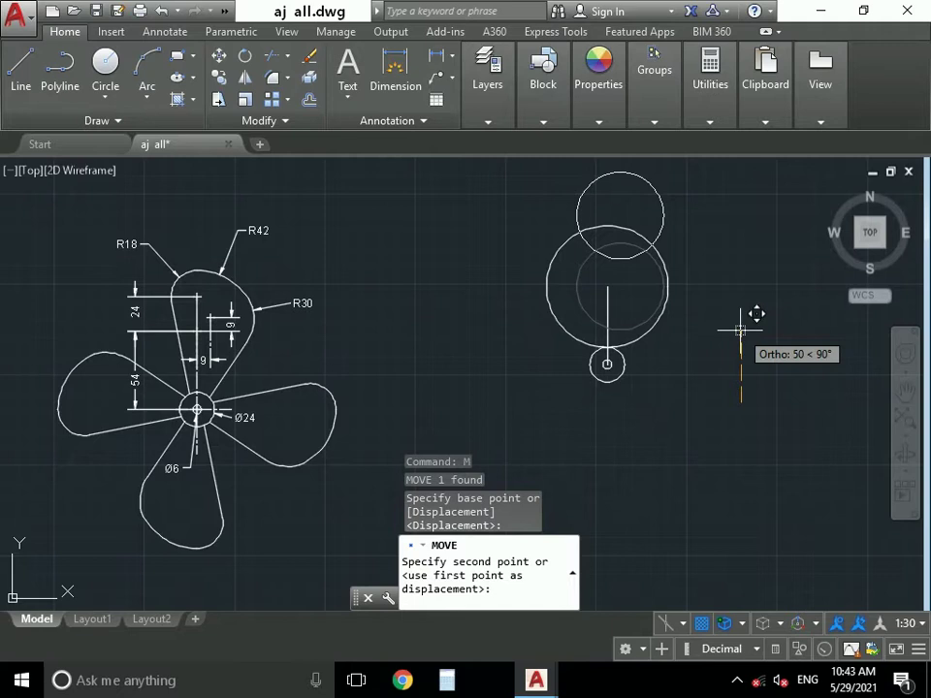
{"action": "type", "text": "9"}
{"action": "key", "text": "Return"}
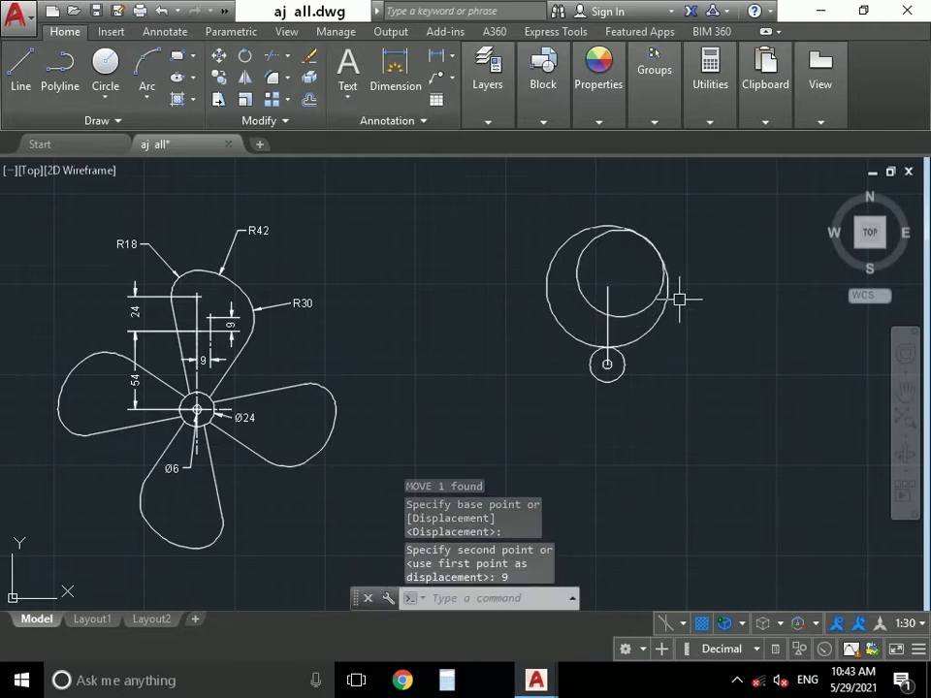
{"action": "middle_click_drag", "start_coordinate": [677, 298], "coordinate": [647, 276]}
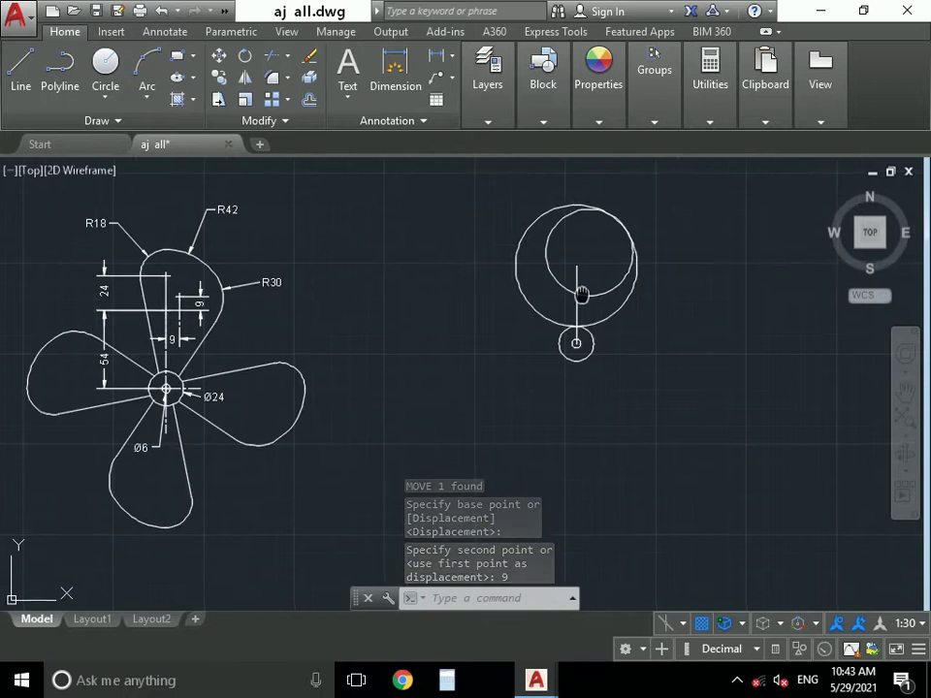
{"action": "middle_click_drag", "start_coordinate": [242, 287], "coordinate": [239, 293]}
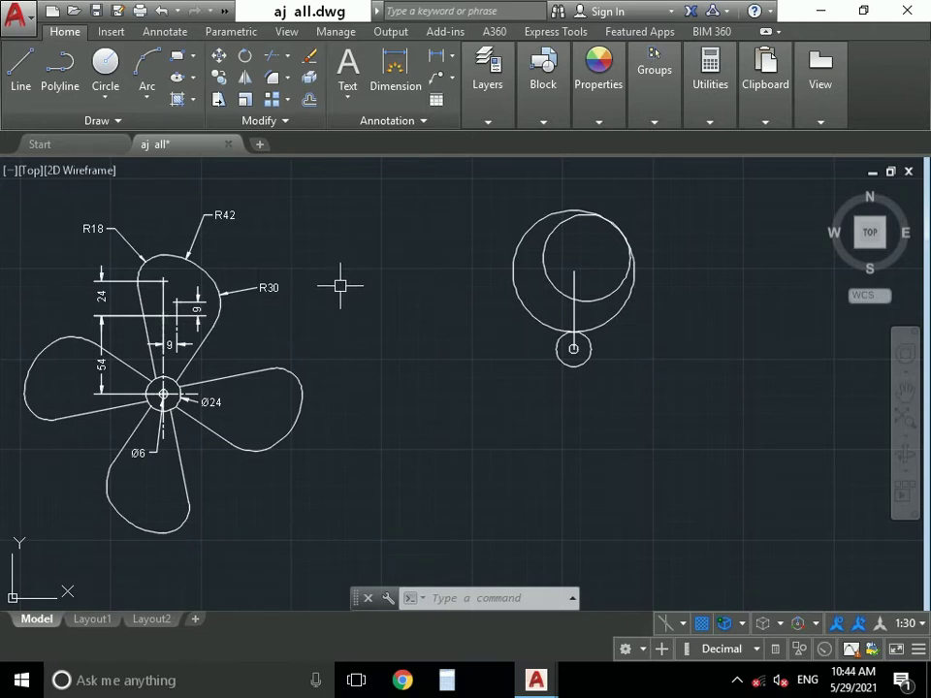
Draw a 24-unit vertical line upward from the top endpoint of the 54 centre line
{"action": "type", "text": "l"}
{"action": "key", "text": "Return"}
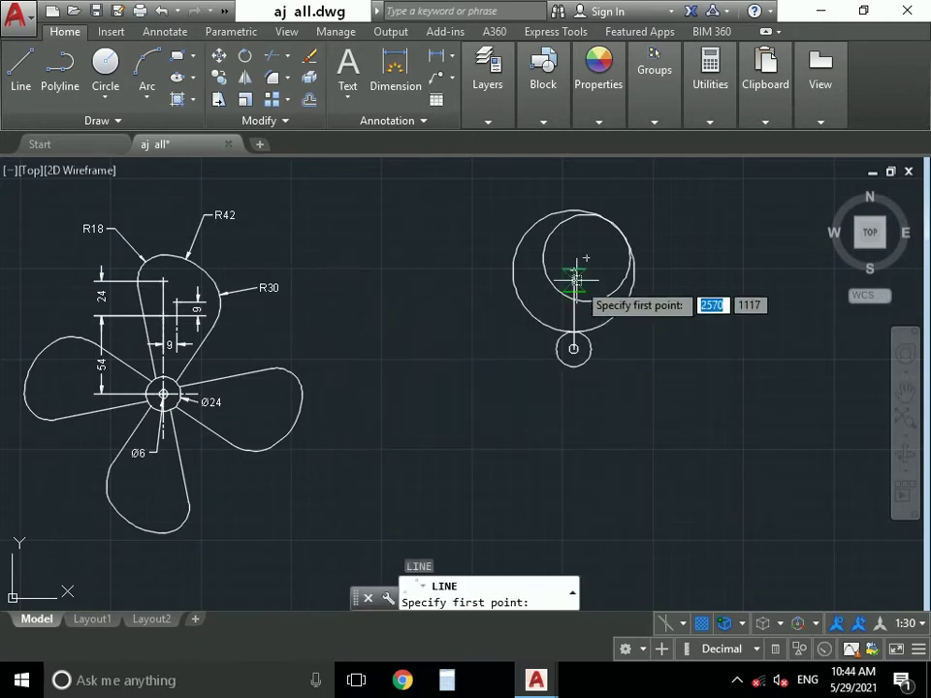
{"action": "left_click", "coordinate": [573, 270]}
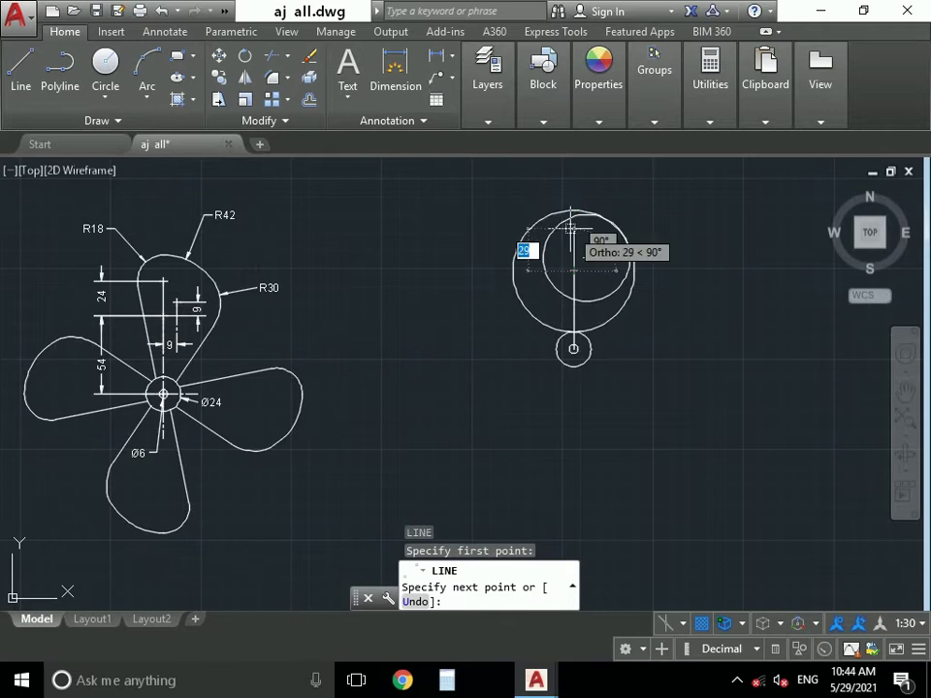
{"action": "key", "text": "Return"}
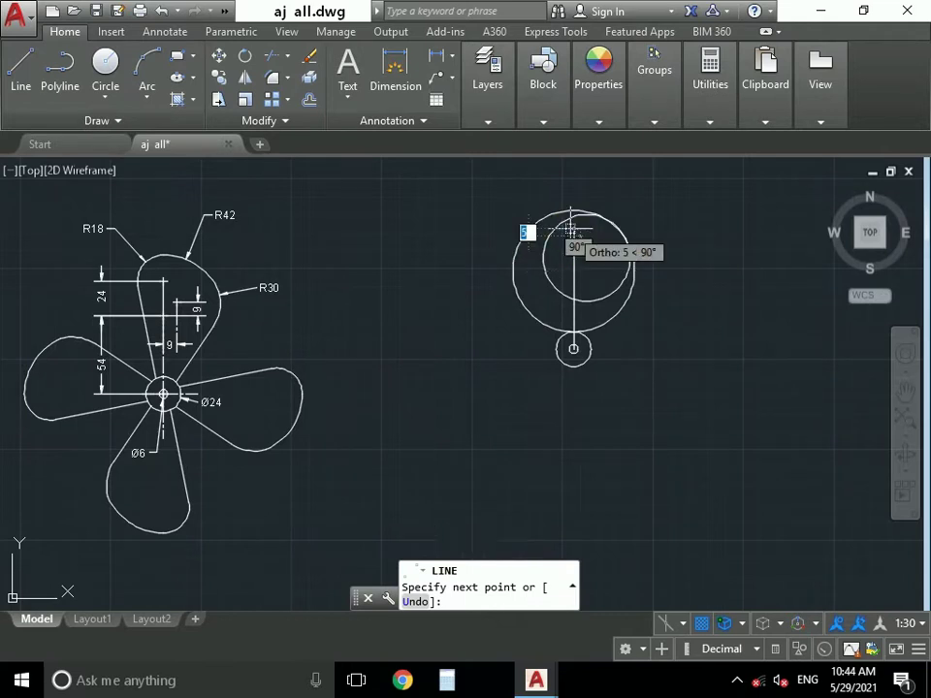
{"action": "right_click", "coordinate": [663, 244]}
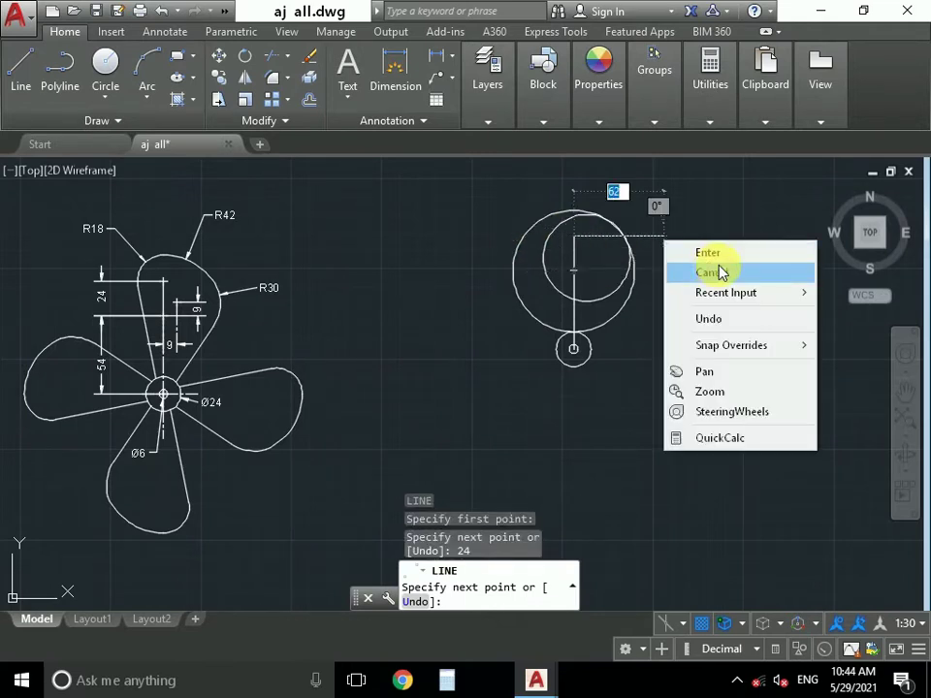
{"action": "left_click", "coordinate": [718, 253]}
{"action": "middle_click_drag", "start_coordinate": [600, 303], "coordinate": [641, 326]}
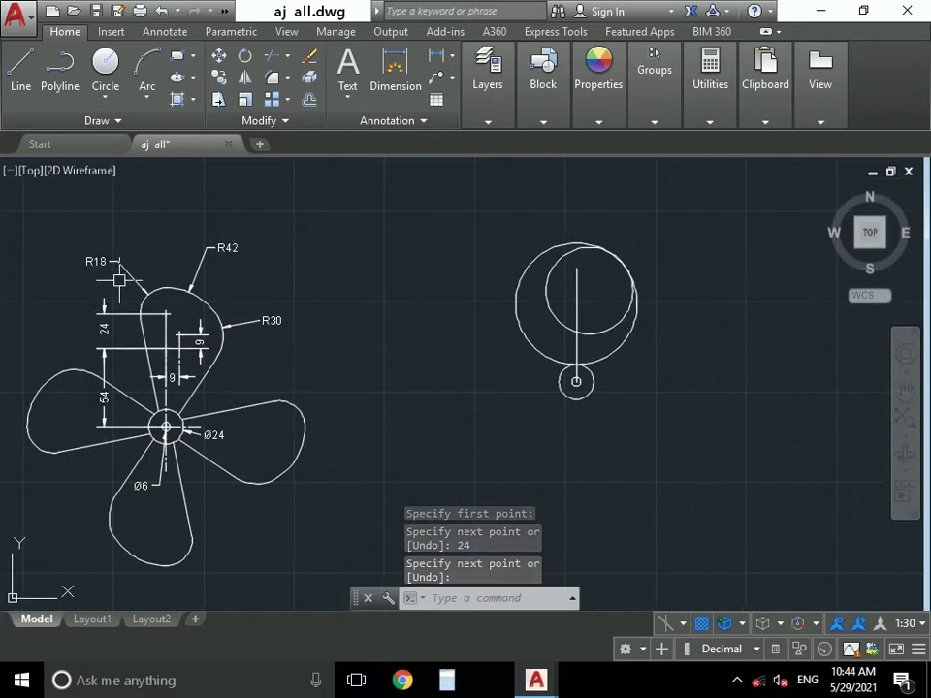
Draw an R18 circle centred on the top endpoint of the 24-unit line
{"action": "type", "text": "c"}
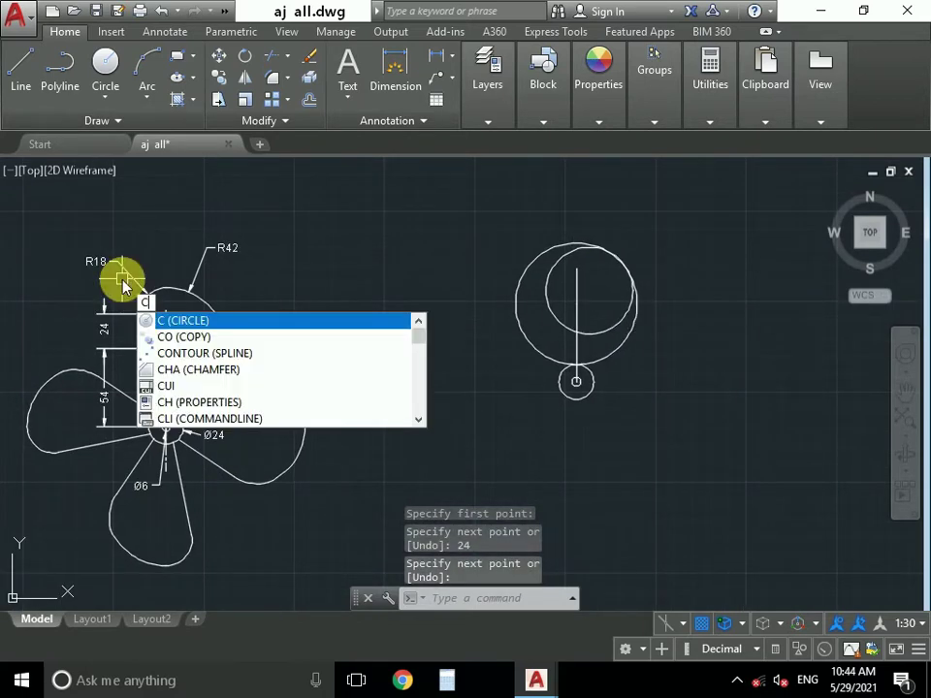
{"action": "key", "text": "Return"}
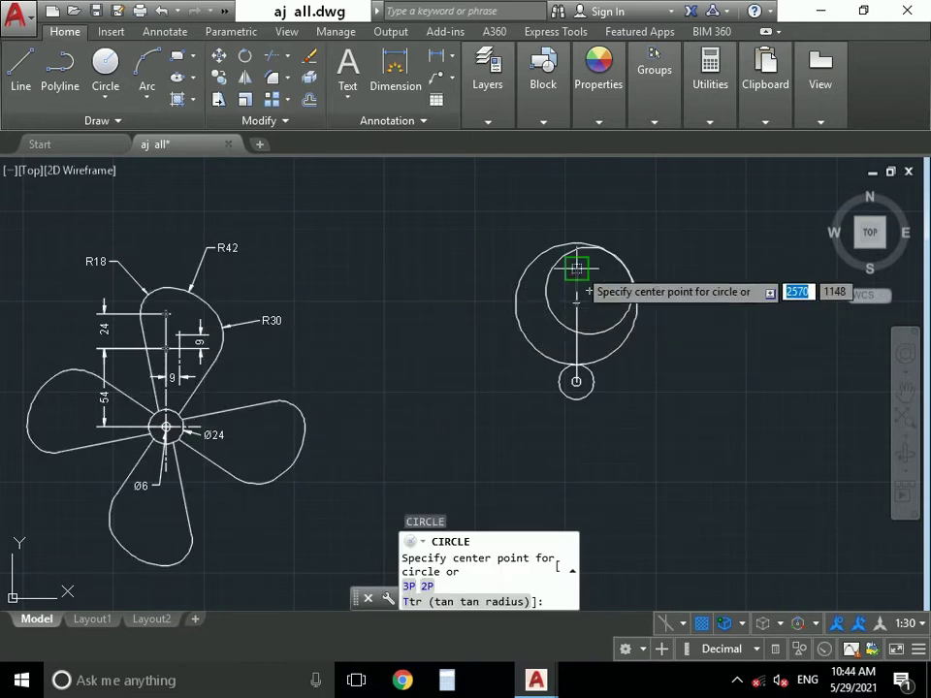
{"action": "left_click", "coordinate": [576, 267]}
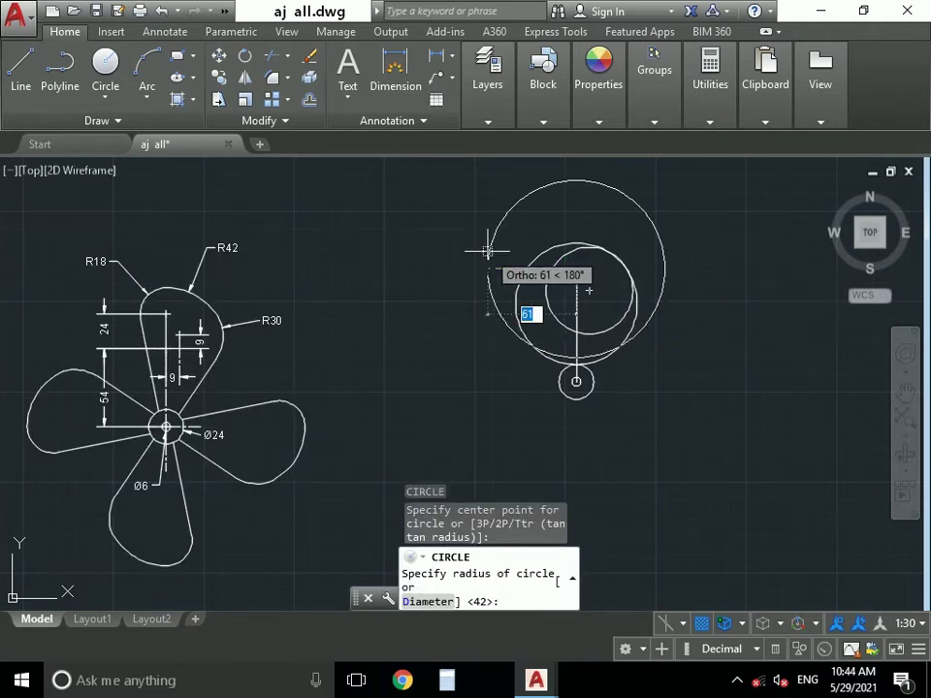
{"action": "type", "text": "1"}
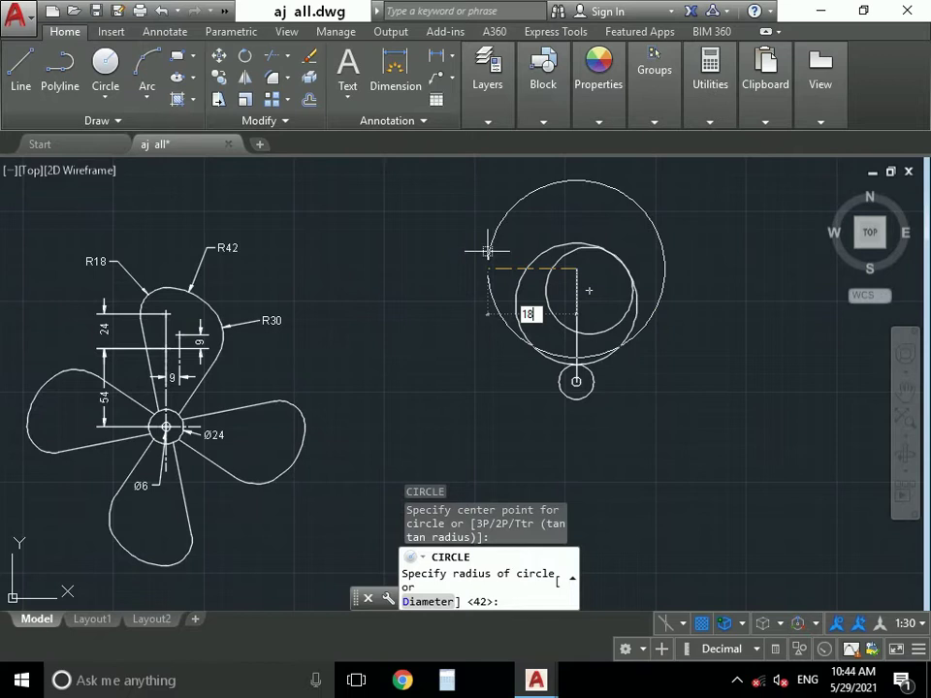
{"action": "key", "text": "Return"}
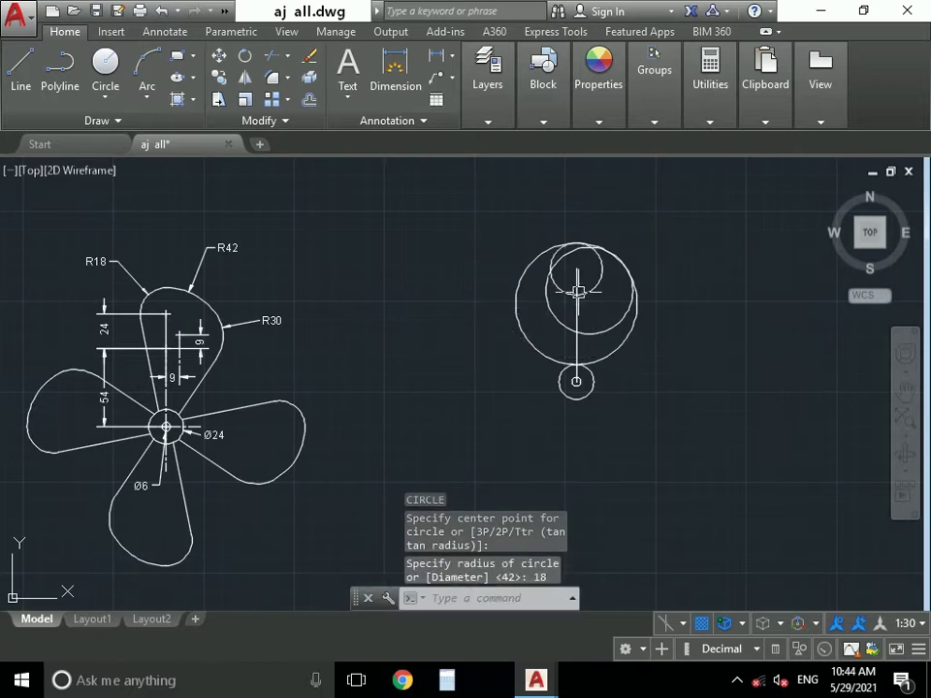
{"action": "scroll", "coordinate": [576, 291], "scroll_direction": "up", "scroll_amount": 3}
{"action": "scroll", "coordinate": [577, 291], "scroll_direction": "down", "scroll_amount": 3}
{"action": "middle_click_drag", "start_coordinate": [208, 440], "coordinate": [221, 405]}
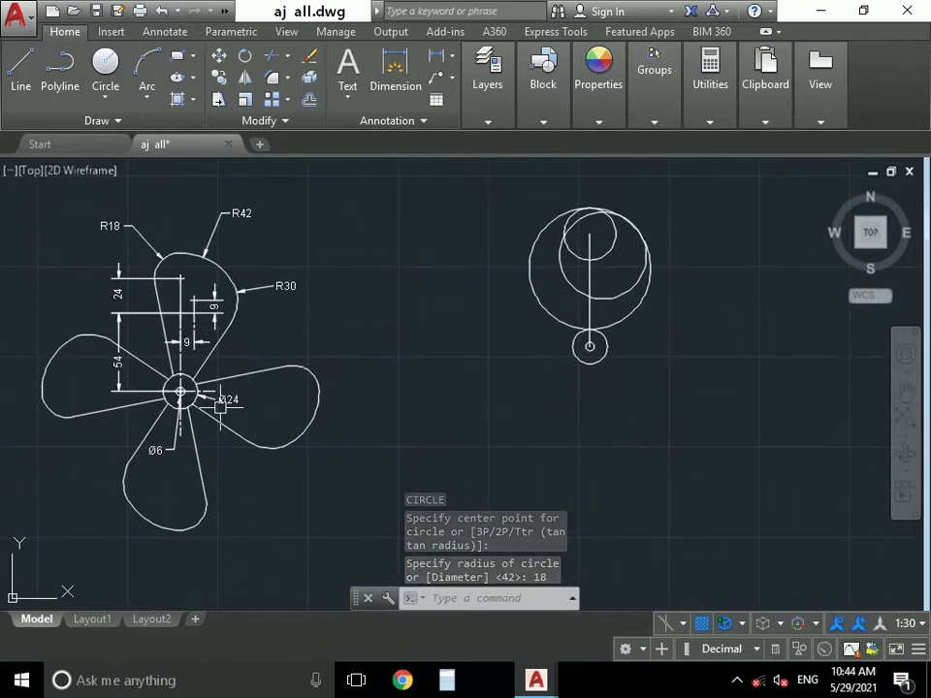
{"action": "scroll", "coordinate": [592, 346], "scroll_direction": "up", "scroll_amount": 3}
{"action": "scroll", "coordinate": [578, 345], "scroll_direction": "up", "scroll_amount": 1}
{"action": "scroll", "coordinate": [628, 304], "scroll_direction": "down", "scroll_amount": 2}
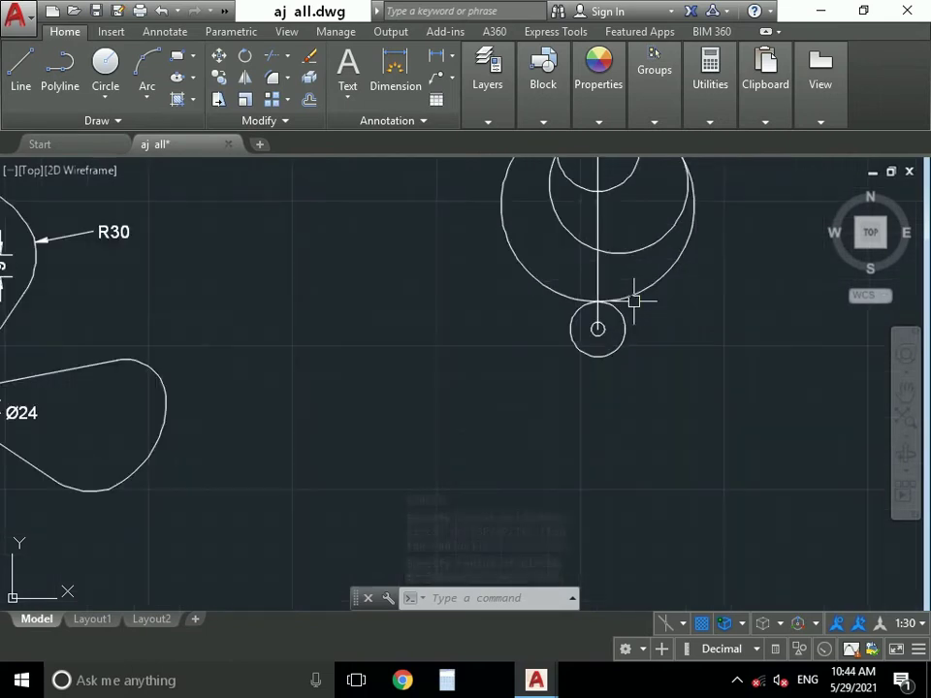
{"action": "scroll", "coordinate": [650, 215], "scroll_direction": "down", "scroll_amount": 4}
{"action": "middle_click_drag", "start_coordinate": [644, 249], "coordinate": [561, 280]}
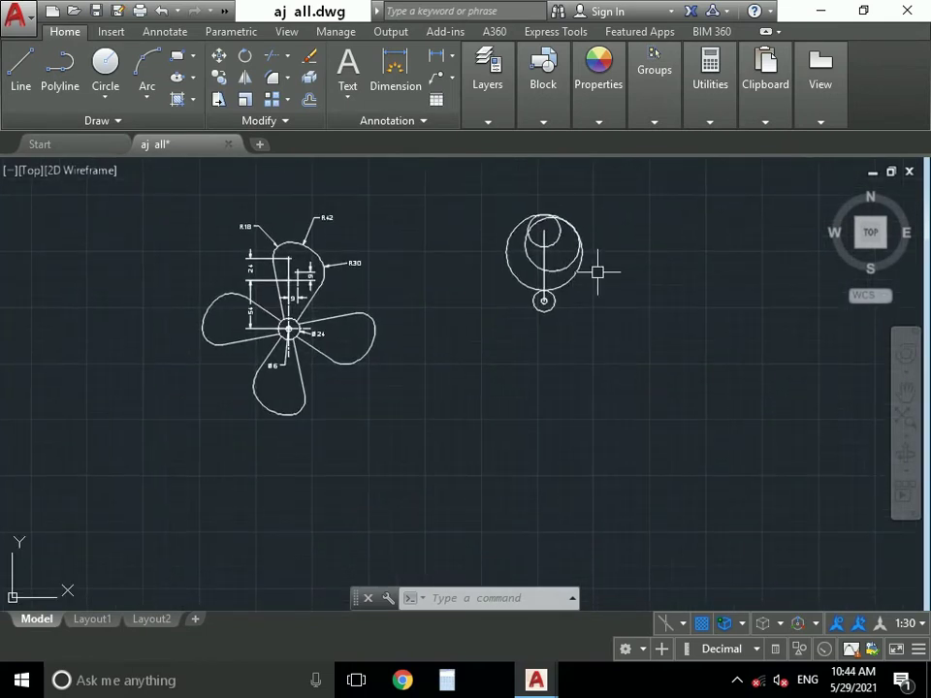
{"action": "scroll", "coordinate": [598, 267], "scroll_direction": "up", "scroll_amount": 2}
{"action": "middle_click_drag", "start_coordinate": [574, 279], "coordinate": [572, 300]}
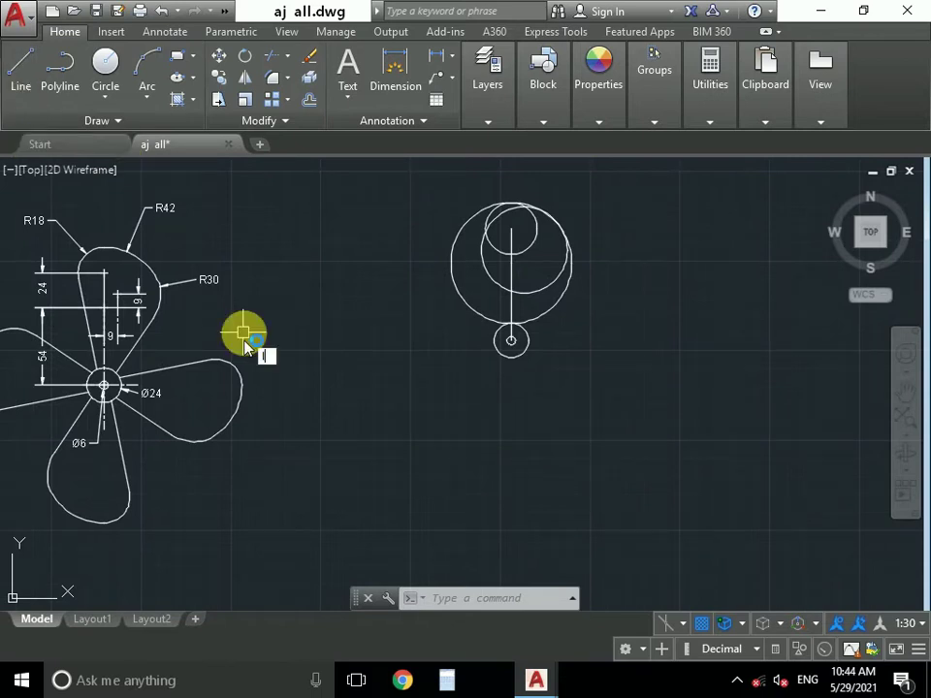
Draw a line from the small hub circle's centre ending tangent to the offset circle
{"action": "type", "text": "l"}
{"action": "key", "text": "Return"}
{"action": "scroll", "coordinate": [510, 337], "scroll_direction": "up", "scroll_amount": 4}
{"action": "scroll", "coordinate": [509, 334], "scroll_direction": "up", "scroll_amount": 6}
{"action": "left_click", "coordinate": [538, 359]}
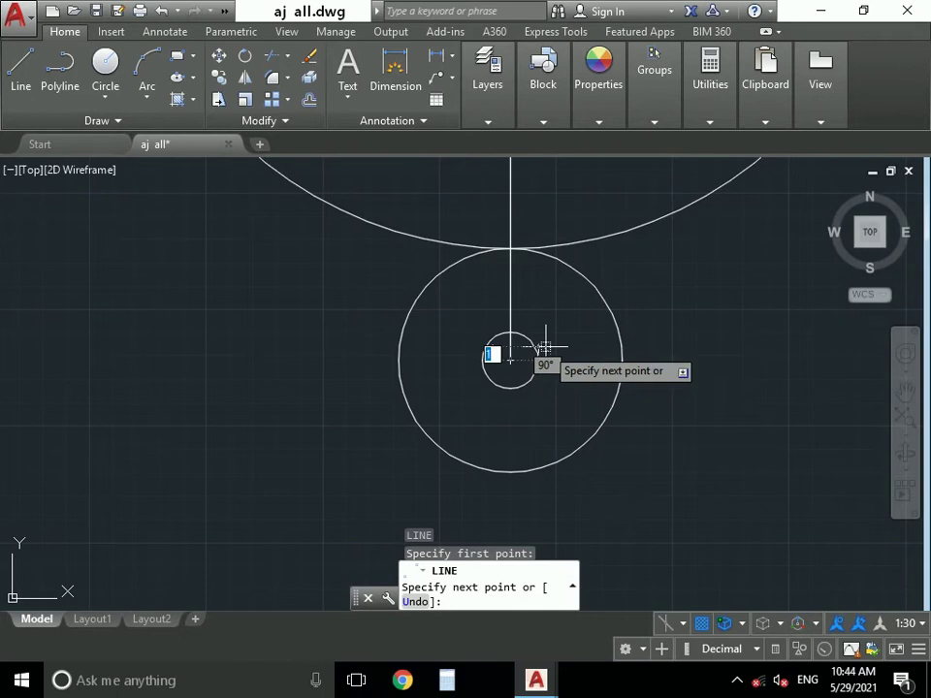
{"action": "scroll", "coordinate": [633, 244], "scroll_direction": "down", "scroll_amount": 2}
{"action": "scroll", "coordinate": [620, 242], "scroll_direction": "down", "scroll_amount": 1}
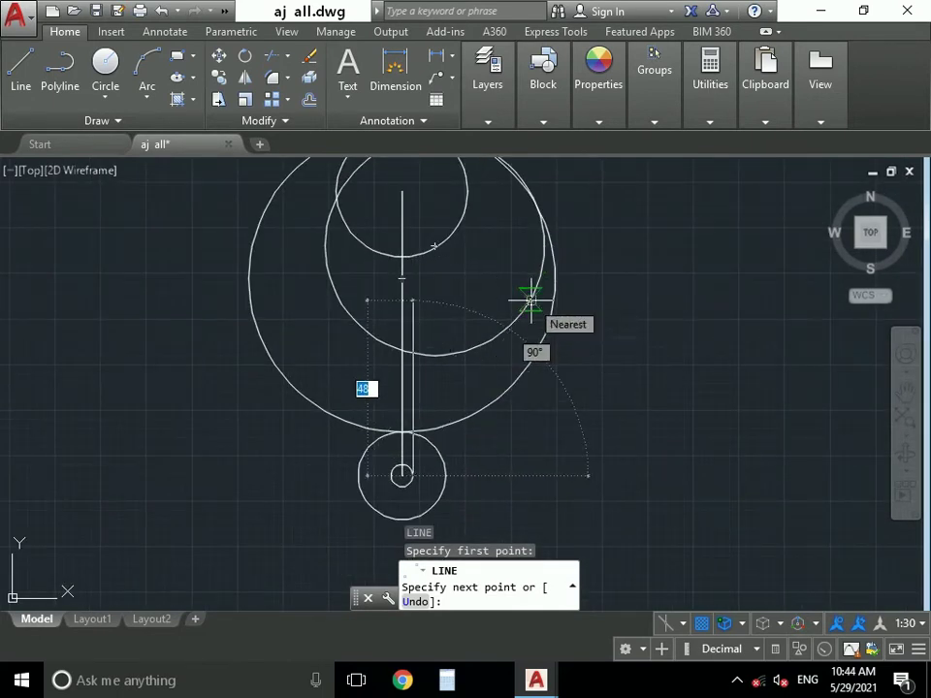
{"action": "right_click", "coordinate": [532, 297], "text": "shift"}
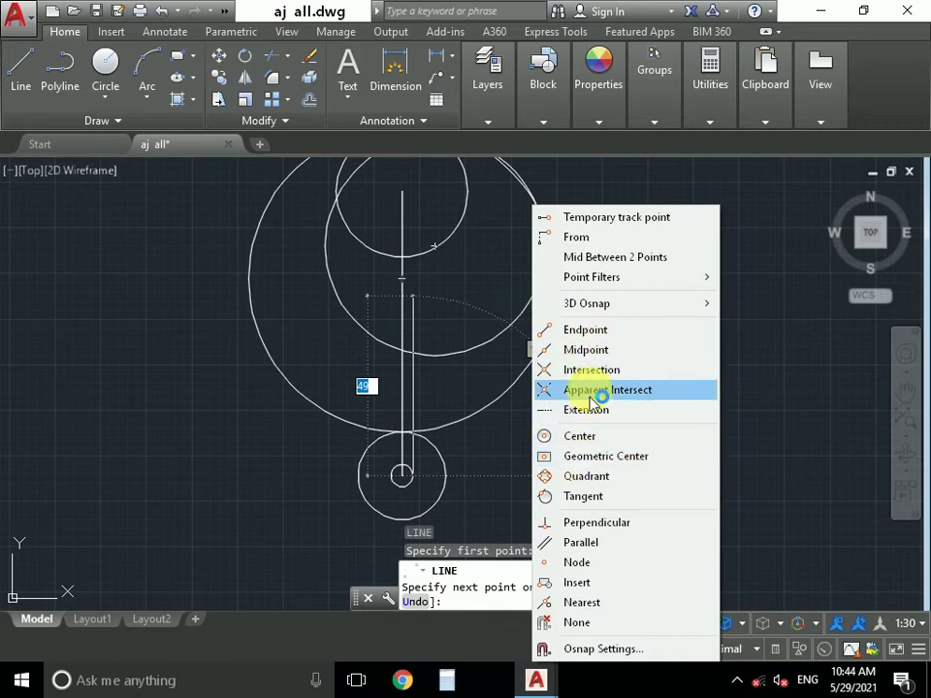
{"action": "left_click", "coordinate": [592, 507]}
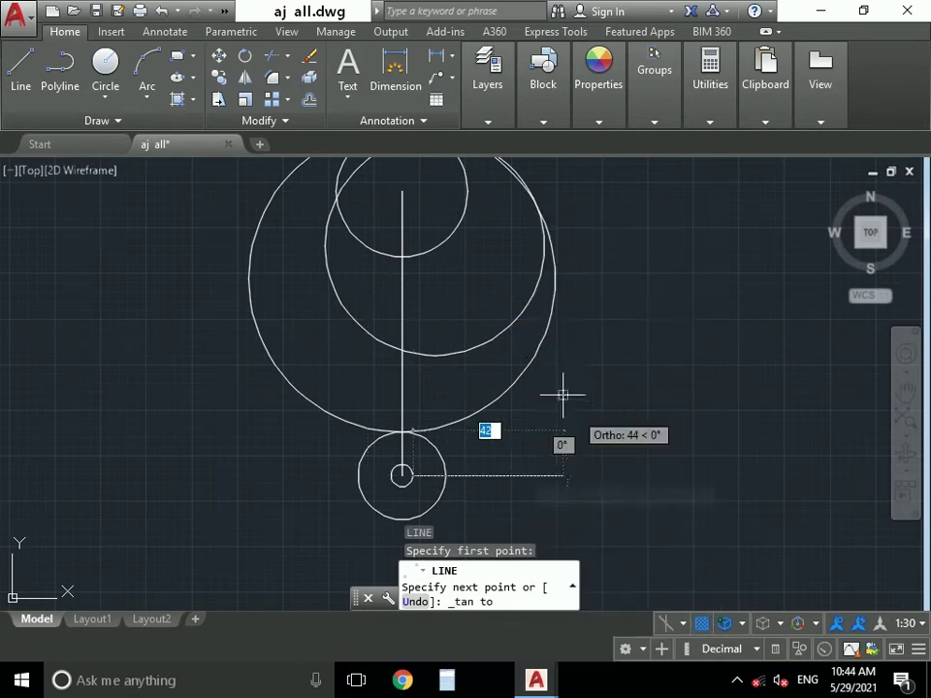
{"action": "left_click", "coordinate": [524, 307]}
{"action": "right_click", "coordinate": [580, 280]}
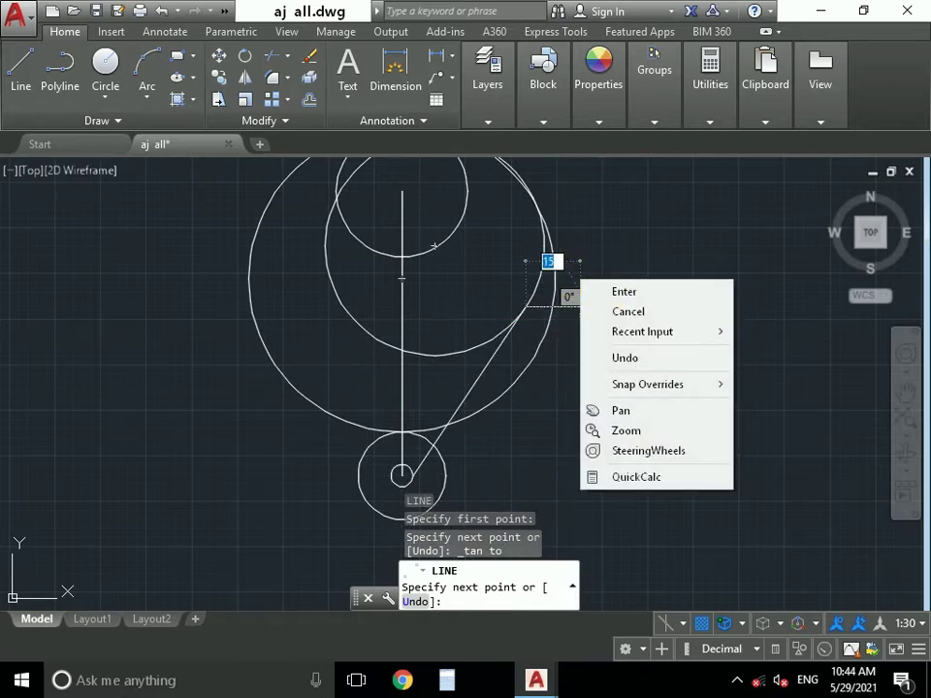
{"action": "left_click", "coordinate": [623, 290]}
{"action": "scroll", "coordinate": [460, 294], "scroll_direction": "down", "scroll_amount": 2}
{"action": "scroll", "coordinate": [359, 261], "scroll_direction": "down", "scroll_amount": 2}
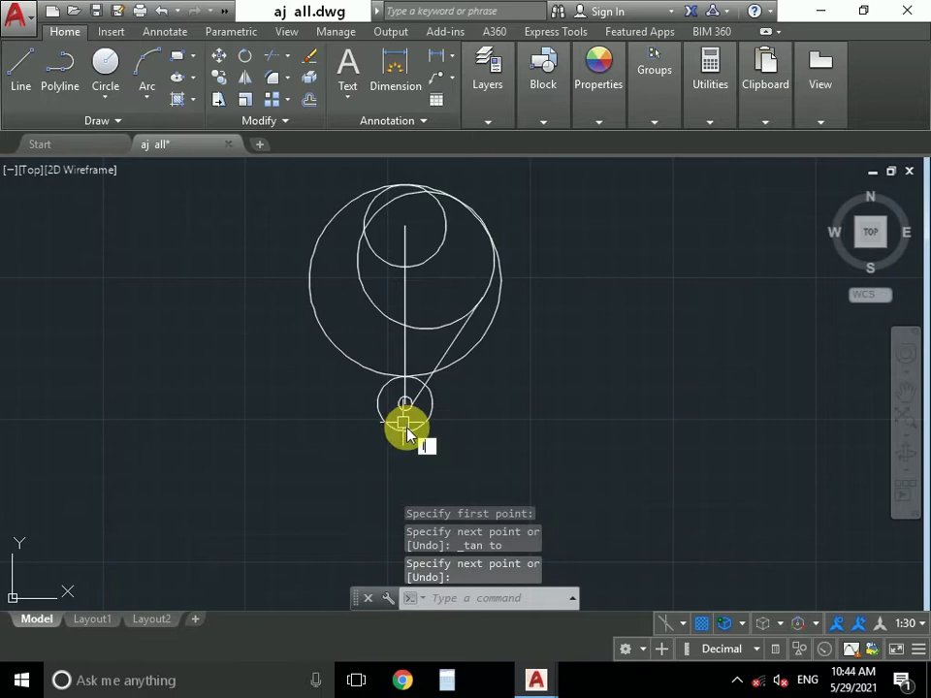
{"action": "key", "text": "space"}
{"action": "scroll", "coordinate": [397, 426], "scroll_direction": "up", "scroll_amount": 4}
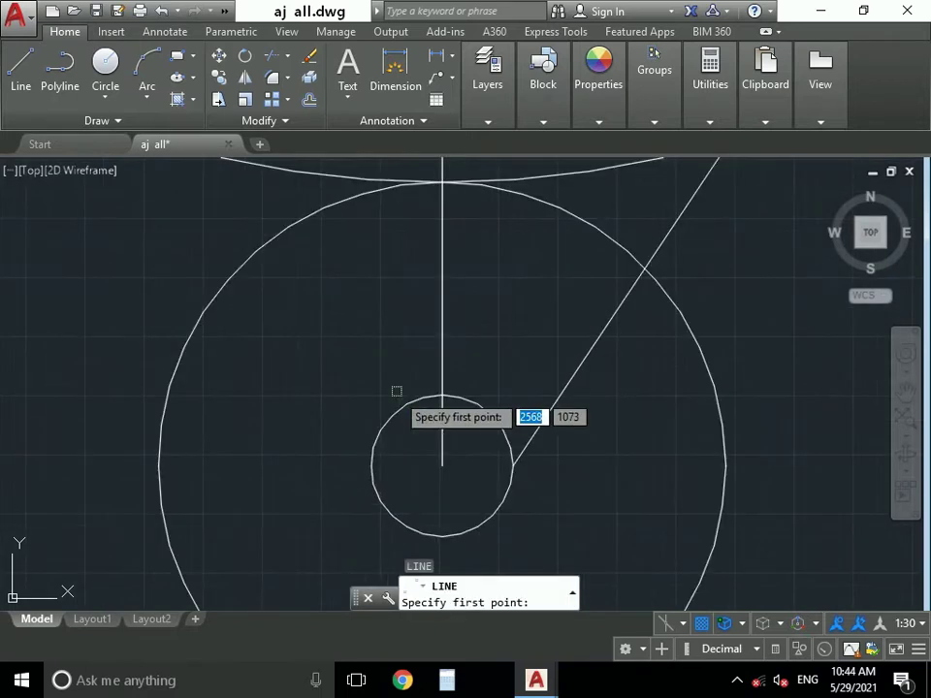
Draw a slanted line from the hub's left edge to a circle's left quadrant, then select it
{"action": "left_click", "coordinate": [368, 463]}
{"action": "scroll", "coordinate": [365, 276], "scroll_direction": "down", "scroll_amount": 5}
{"action": "scroll", "coordinate": [360, 230], "scroll_direction": "down", "scroll_amount": 2}
{"action": "scroll", "coordinate": [353, 268], "scroll_direction": "down", "scroll_amount": 2}
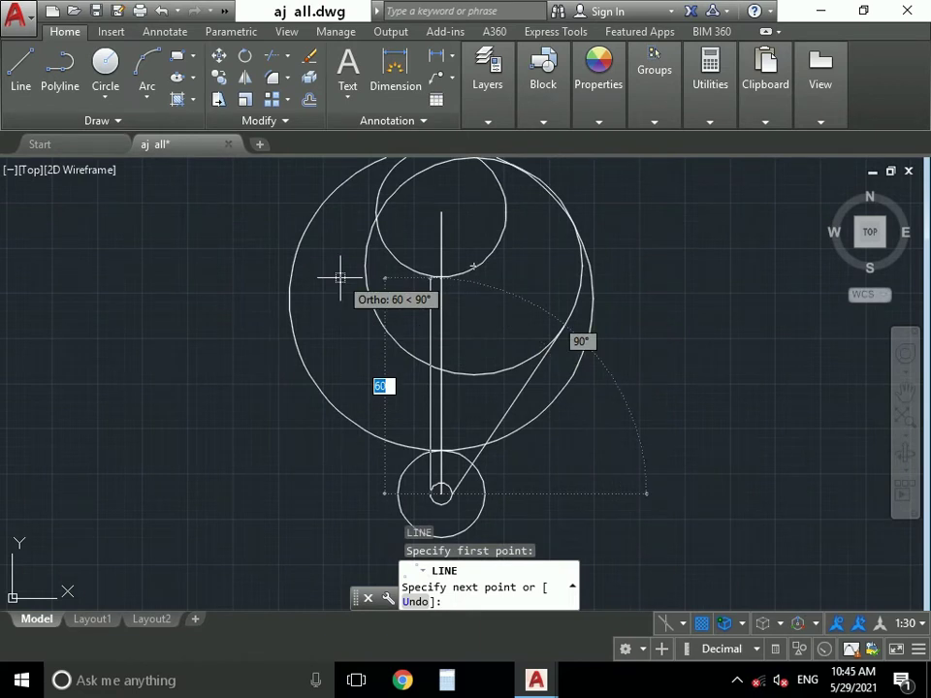
{"action": "right_click", "coordinate": [337, 274], "text": "shift"}
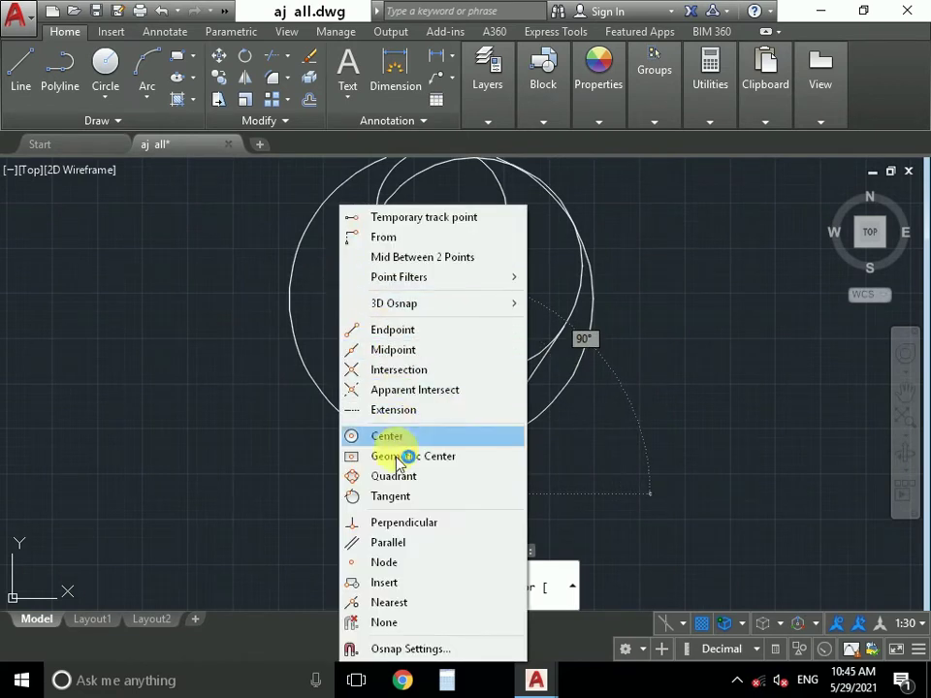
{"action": "left_click", "coordinate": [393, 476]}
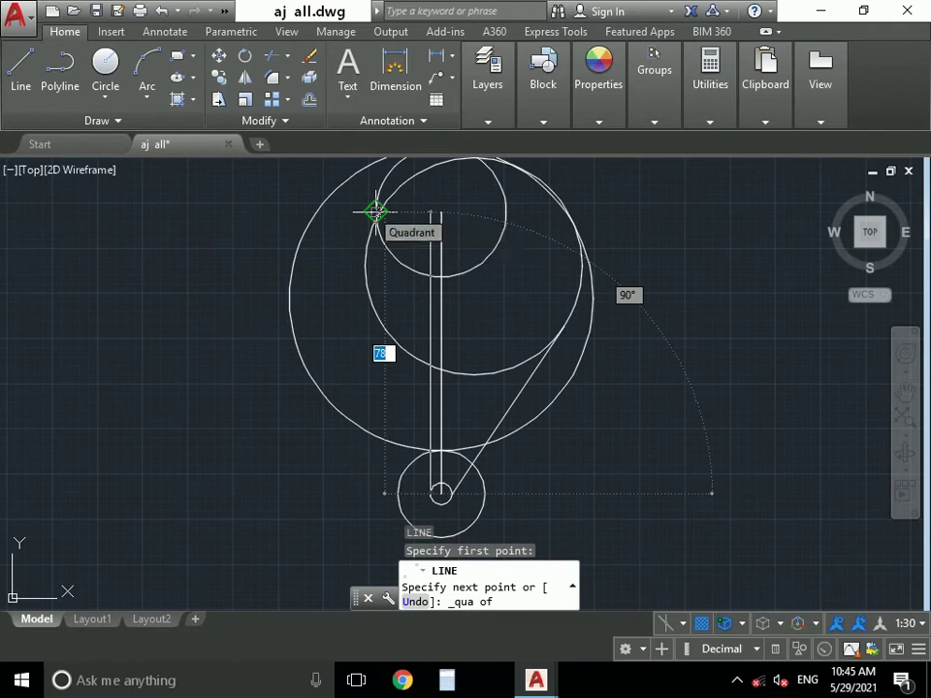
{"action": "scroll", "coordinate": [388, 232], "scroll_direction": "up", "scroll_amount": 3}
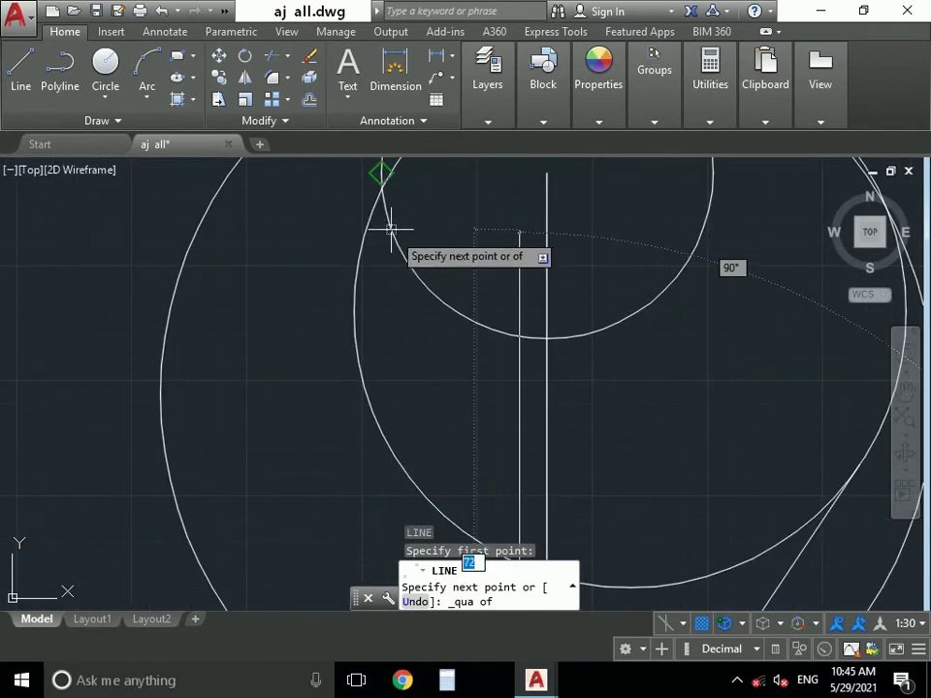
{"action": "scroll", "coordinate": [392, 238], "scroll_direction": "down", "scroll_amount": 4}
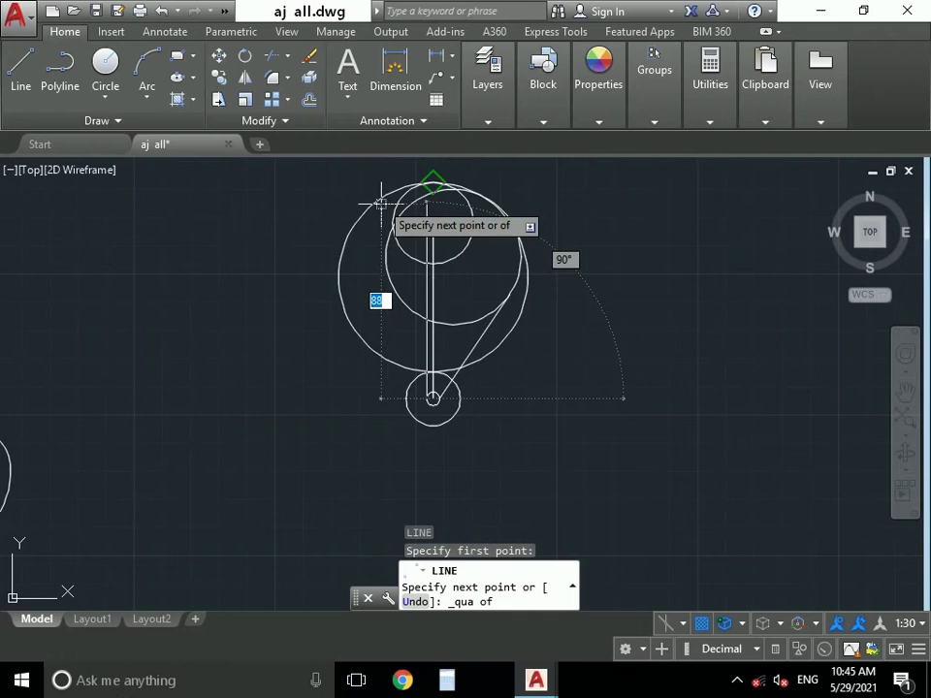
{"action": "scroll", "coordinate": [380, 204], "scroll_direction": "up", "scroll_amount": 4}
{"action": "scroll", "coordinate": [391, 233], "scroll_direction": "up", "scroll_amount": 2}
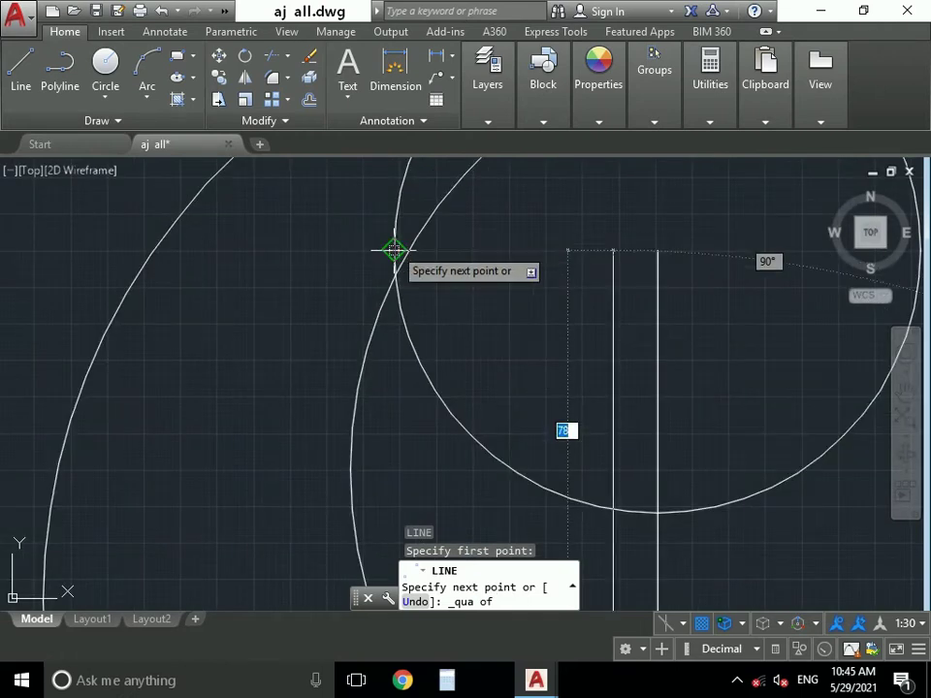
{"action": "left_click", "coordinate": [478, 297]}
{"action": "scroll", "coordinate": [476, 300], "scroll_direction": "down", "scroll_amount": 1}
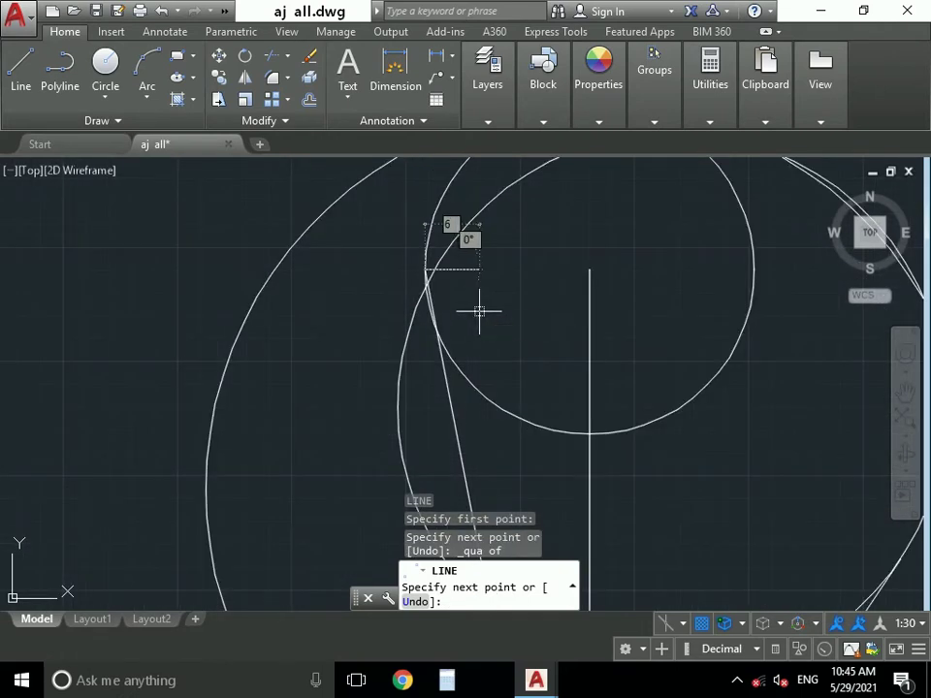
{"action": "key", "text": "Escape"}
{"action": "scroll", "coordinate": [508, 436], "scroll_direction": "down", "scroll_amount": 3}
{"action": "left_click", "coordinate": [490, 429]}
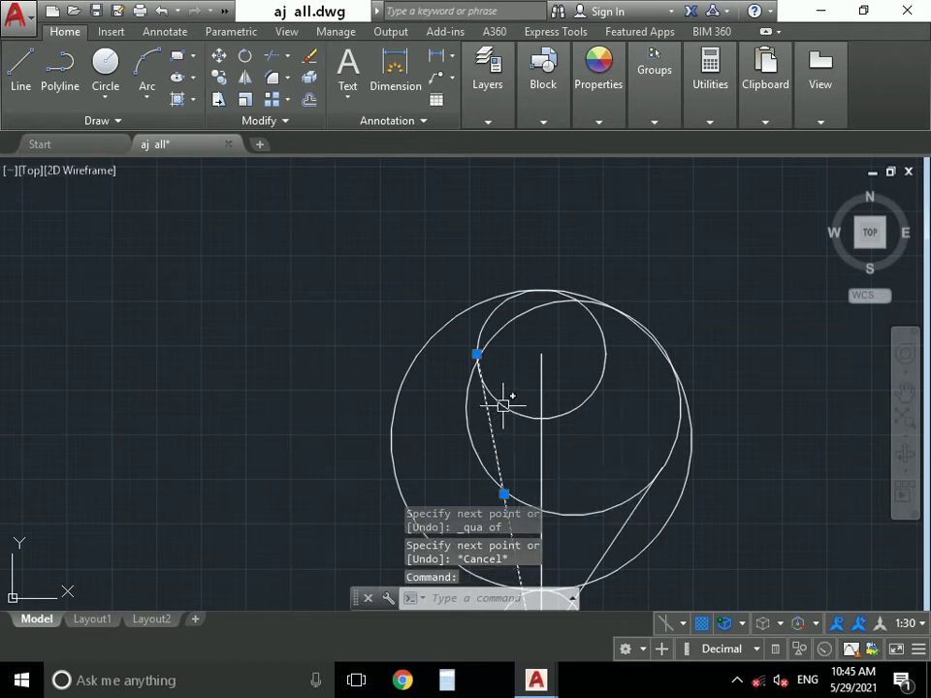
Erase the selected slanted line with DE
{"action": "type", "text": "de"}
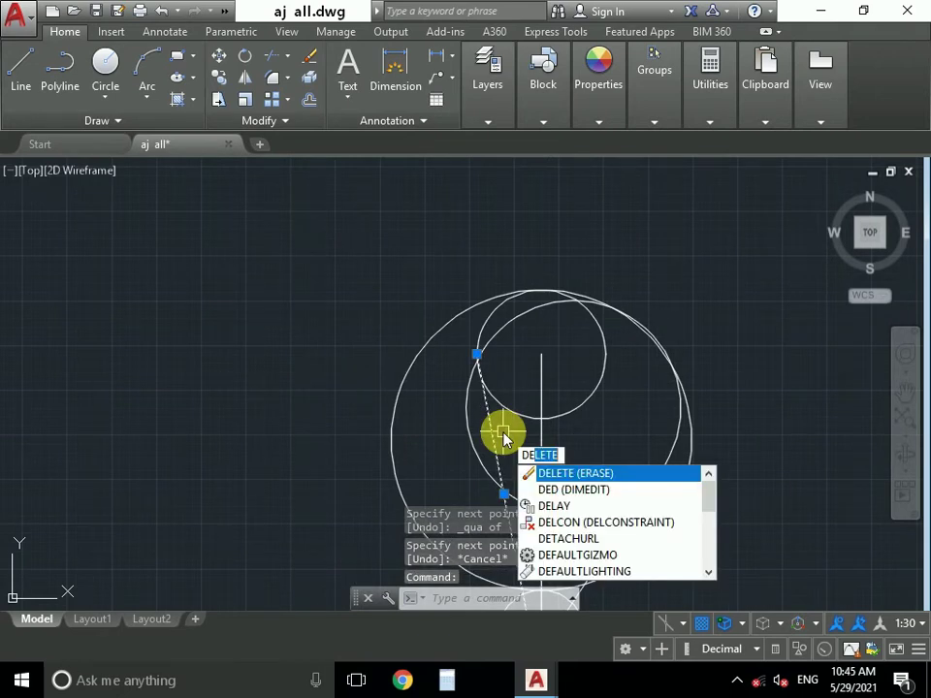
{"action": "key", "text": "Return"}
{"action": "scroll", "coordinate": [566, 383], "scroll_direction": "down", "scroll_amount": 2}
{"action": "middle_click_drag", "start_coordinate": [566, 383], "coordinate": [460, 339]}
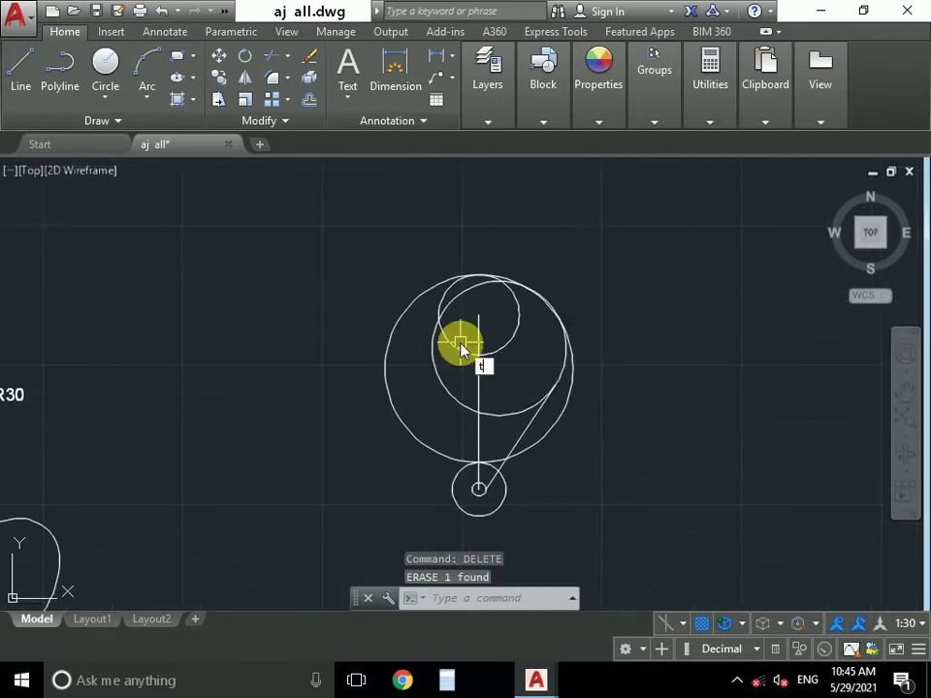
Trim away the inner circle's left arc and the large outer circle's extra arc
{"action": "type", "text": "r"}
{"action": "key", "text": "Return"}
{"action": "key", "text": "Return"}
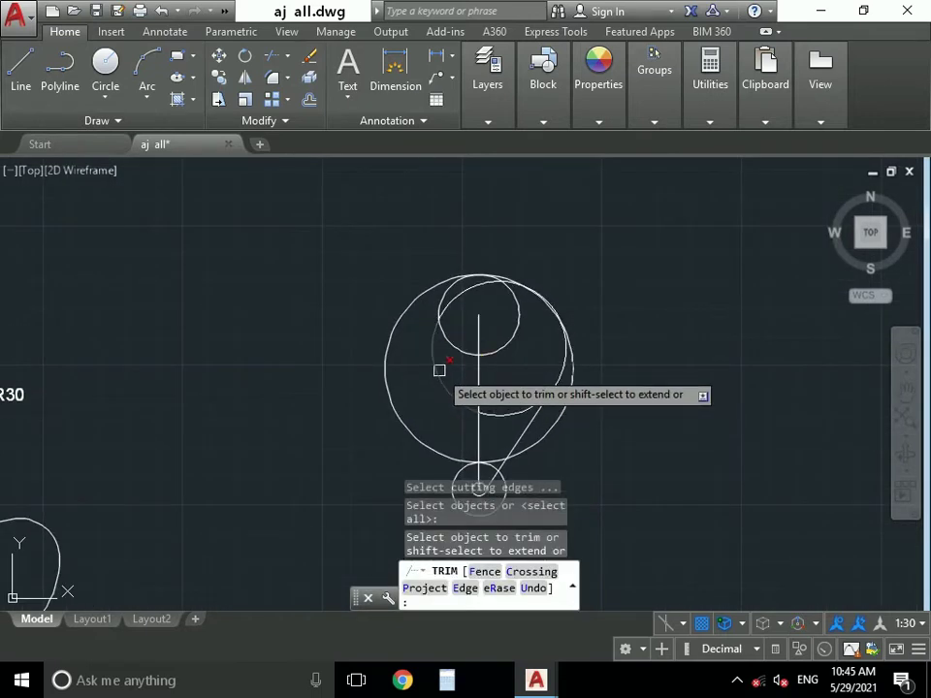
{"action": "left_click", "coordinate": [439, 369]}
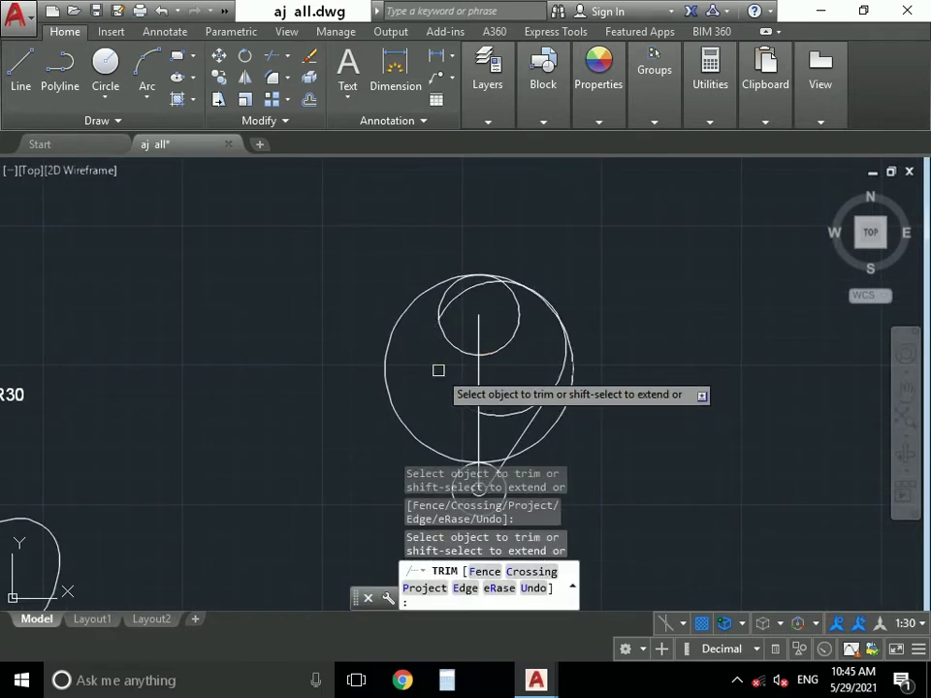
{"action": "left_click", "coordinate": [404, 316]}
{"action": "middle_click_drag", "start_coordinate": [684, 442], "coordinate": [644, 338]}
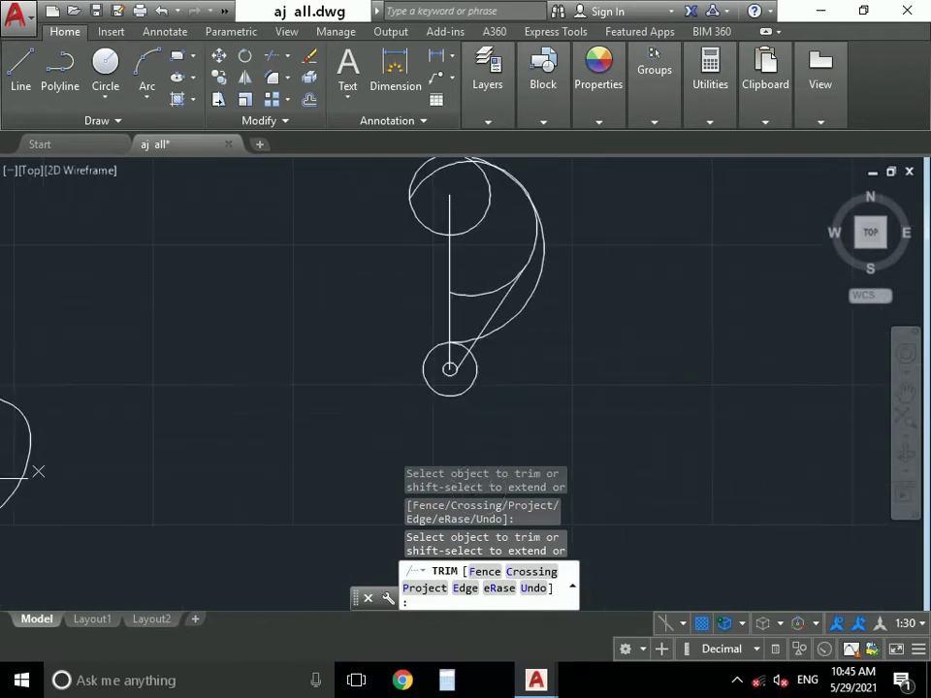
{"action": "key", "text": "Escape"}
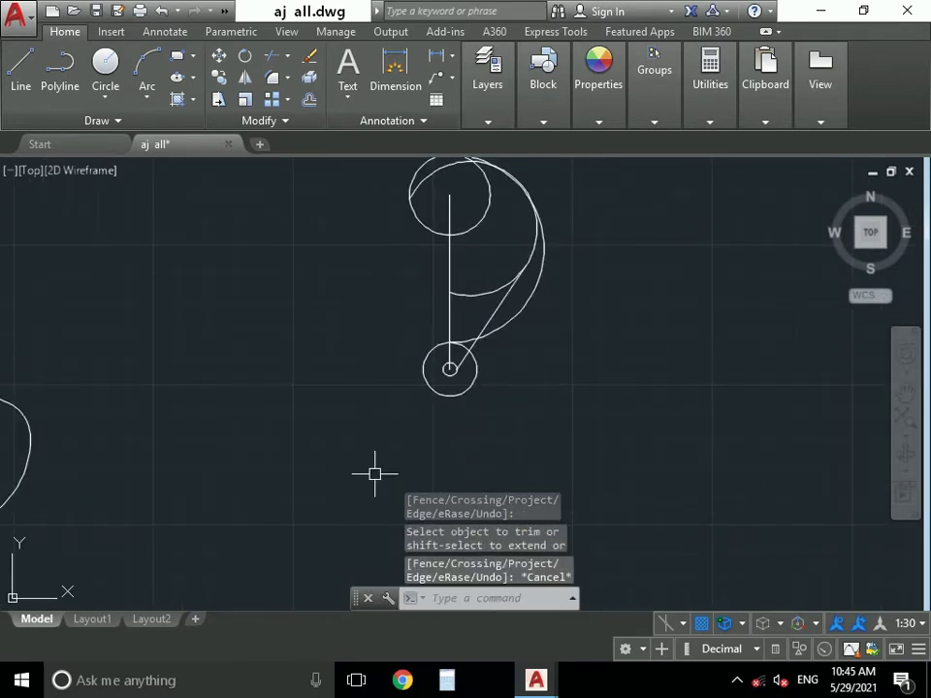
{"action": "type", "text": "l"}
{"action": "key", "text": "Return"}
Draw the blade's left edge from the Ø24 hub circle tangent to the R18 circle
{"action": "scroll", "coordinate": [453, 364], "scroll_direction": "up", "scroll_amount": 5}
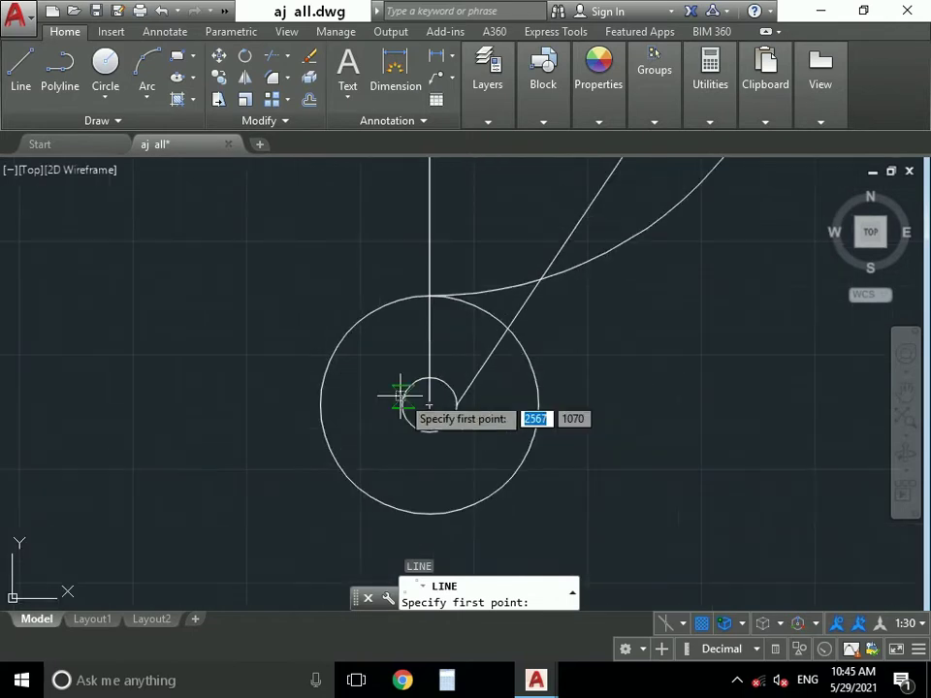
{"action": "left_click", "coordinate": [398, 402]}
{"action": "scroll", "coordinate": [407, 379], "scroll_direction": "down", "scroll_amount": 3}
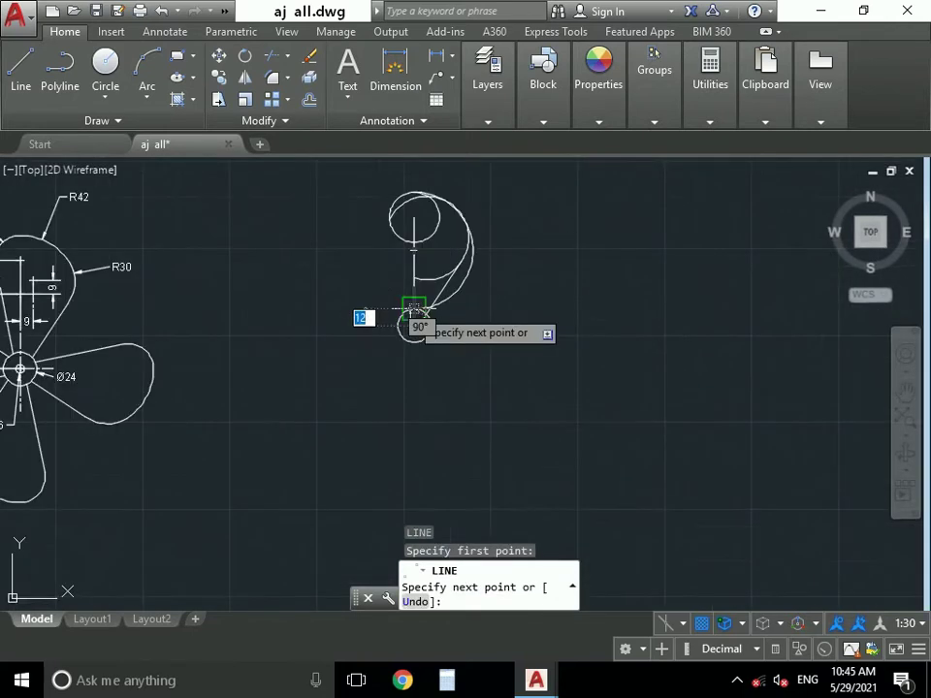
{"action": "scroll", "coordinate": [426, 387], "scroll_direction": "down", "scroll_amount": 2}
{"action": "right_click", "coordinate": [394, 374], "text": "shift"}
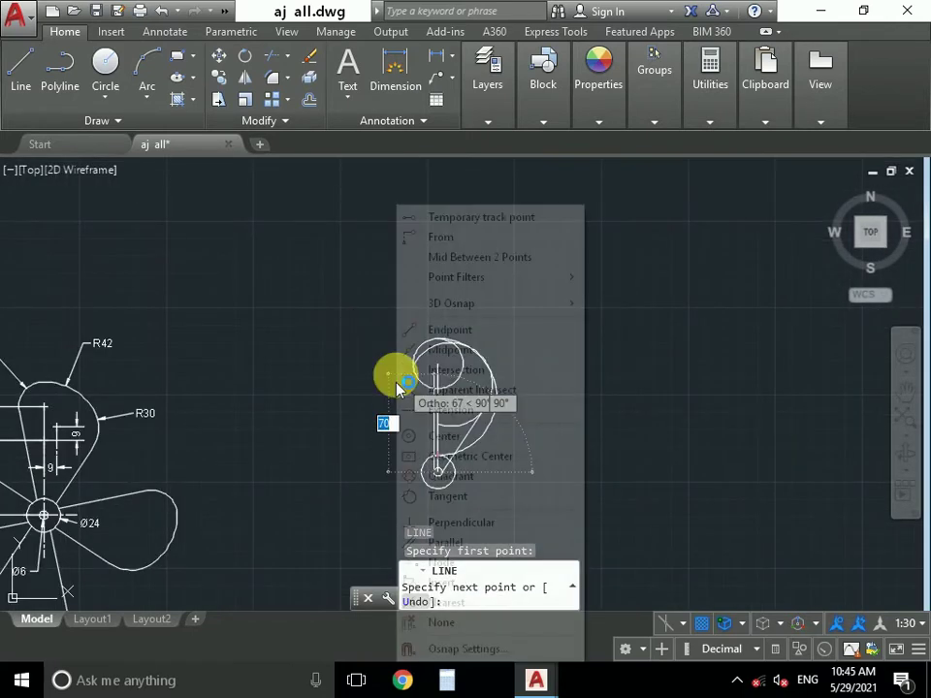
{"action": "left_click", "coordinate": [446, 497]}
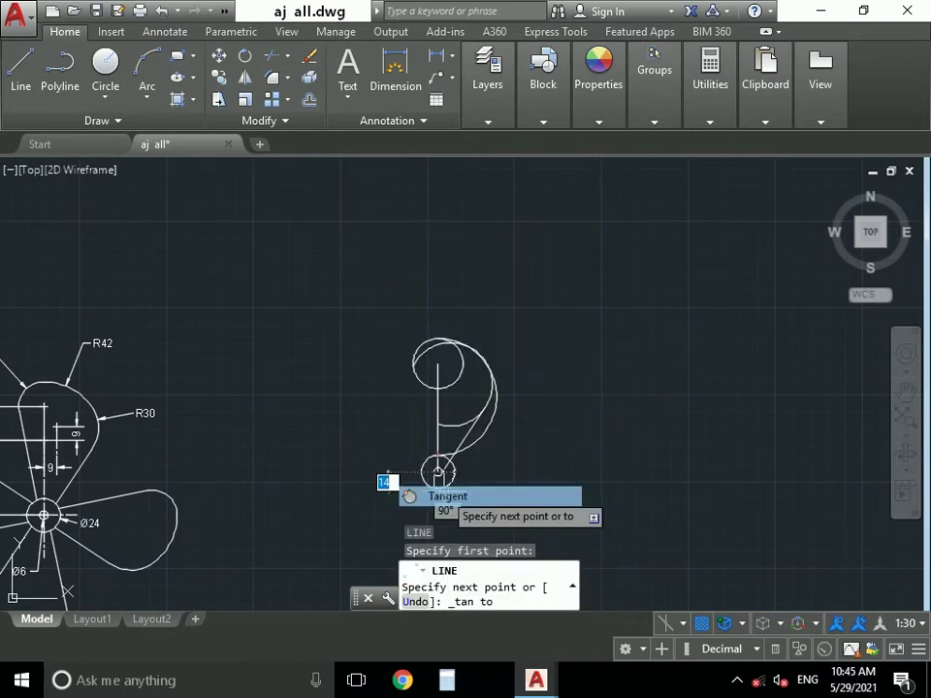
{"action": "scroll", "coordinate": [392, 385], "scroll_direction": "up", "scroll_amount": 5}
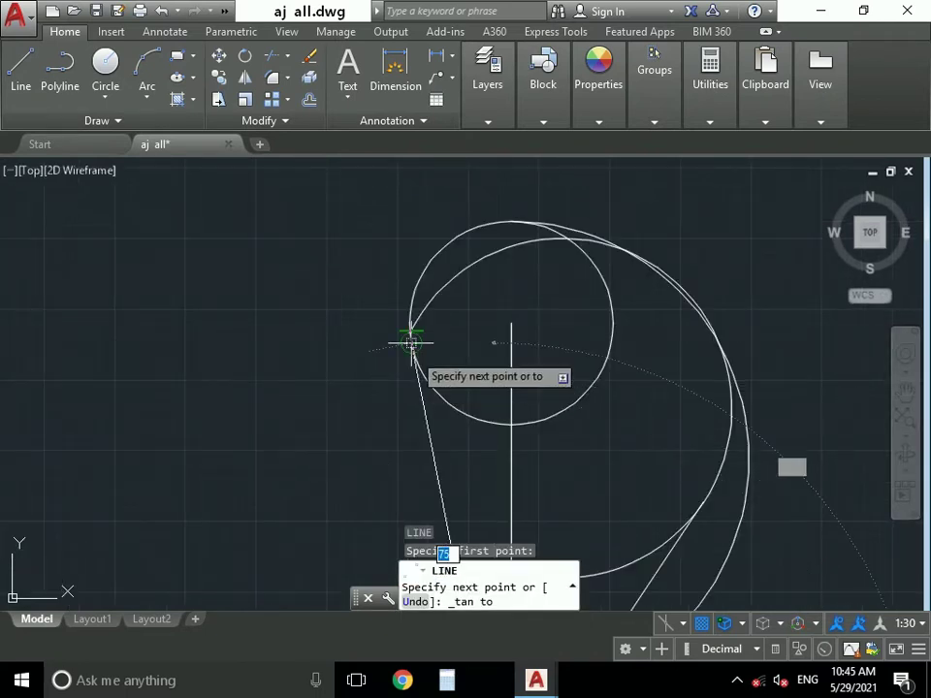
{"action": "left_click", "coordinate": [411, 342]}
{"action": "right_click", "coordinate": [305, 365]}
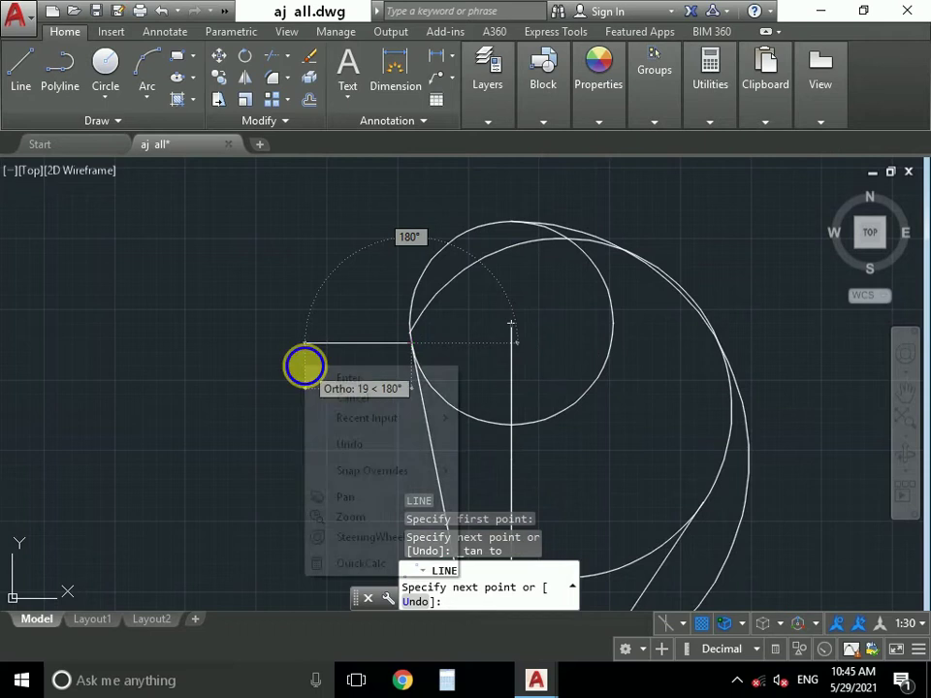
{"action": "left_click", "coordinate": [348, 377]}
{"action": "scroll", "coordinate": [578, 402], "scroll_direction": "down", "scroll_amount": 4}
{"action": "mouse_move", "coordinate": [578, 398]}
{"action": "middle_mouse_down"}
{"action": "mouse_move", "coordinate": [582, 433]}
{"action": "mouse_move", "coordinate": [434, 374]}
{"action": "middle_mouse_up"}
{"action": "scroll", "coordinate": [373, 312], "scroll_direction": "up", "scroll_amount": 2}
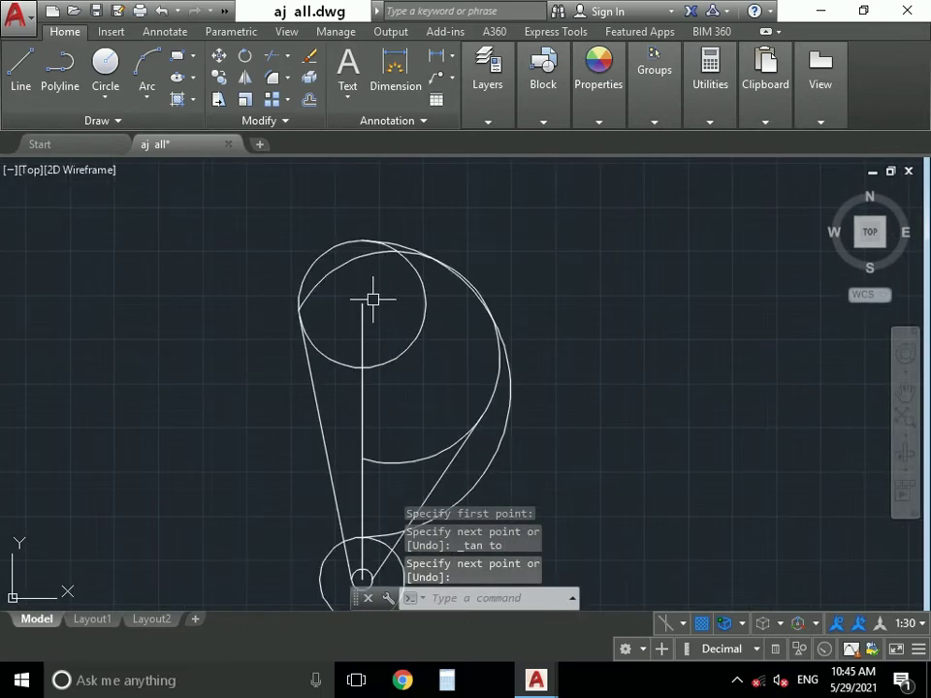
{"action": "middle_click_drag", "start_coordinate": [400, 319], "coordinate": [439, 336]}
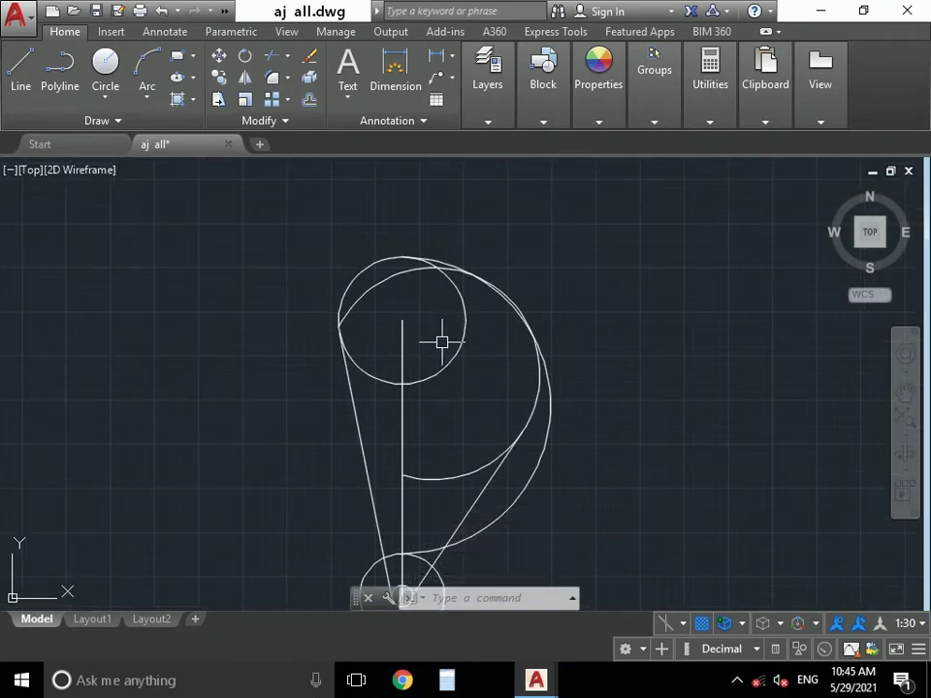
{"action": "type", "text": "tr"}
{"action": "key", "text": "Return"}
{"action": "key", "text": "Return"}
Trim the blade's excess circle arcs, using a crossing window over the leftover pieces
{"action": "left_click", "coordinate": [354, 300]}
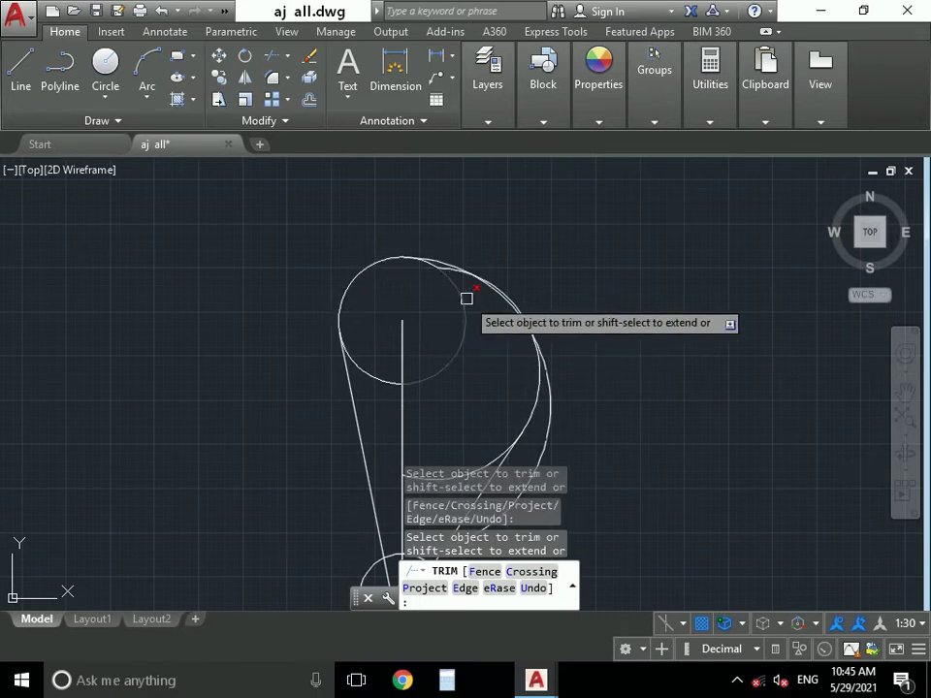
{"action": "scroll", "coordinate": [465, 293], "scroll_direction": "up", "scroll_amount": 6}
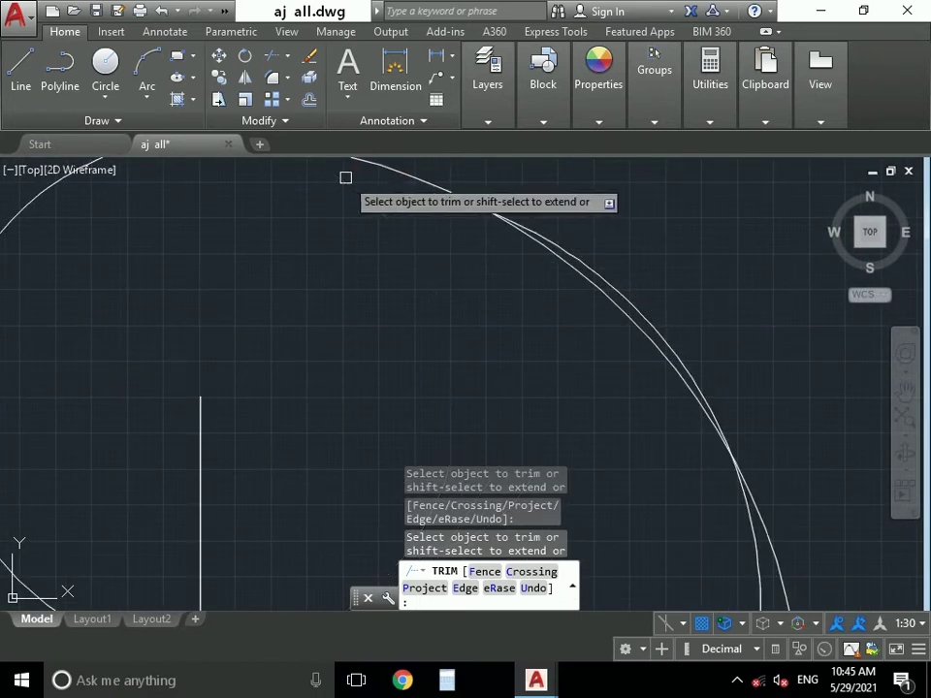
{"action": "scroll", "coordinate": [592, 349], "scroll_direction": "down", "scroll_amount": 3}
{"action": "scroll", "coordinate": [639, 329], "scroll_direction": "down", "scroll_amount": 1}
{"action": "scroll", "coordinate": [698, 456], "scroll_direction": "down", "scroll_amount": 3}
{"action": "scroll", "coordinate": [696, 504], "scroll_direction": "up", "scroll_amount": 2}
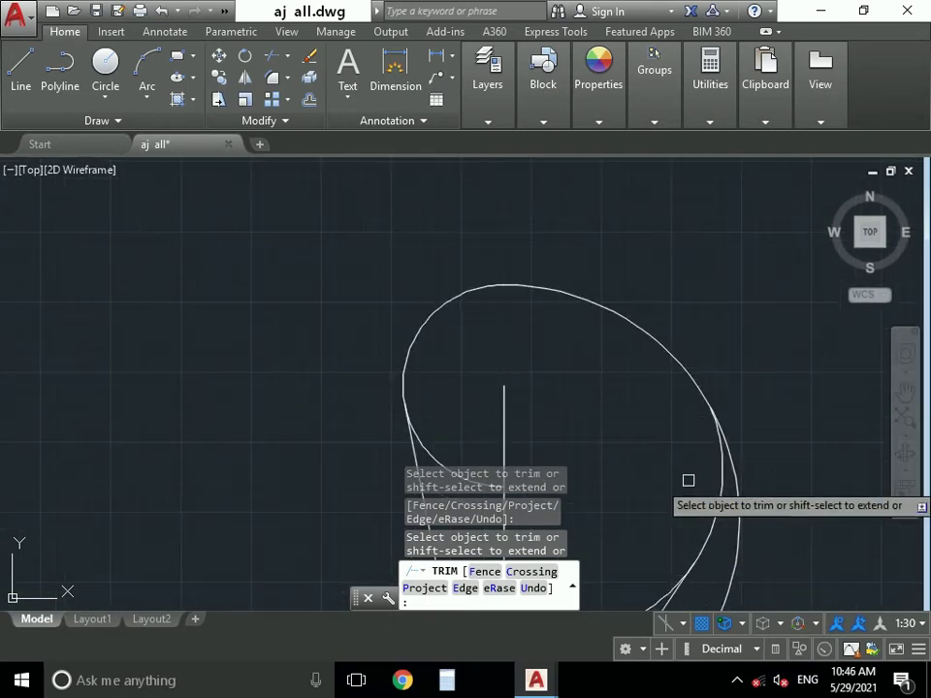
{"action": "scroll", "coordinate": [659, 407], "scroll_direction": "up", "scroll_amount": 2}
{"action": "scroll", "coordinate": [627, 413], "scroll_direction": "down", "scroll_amount": 2}
{"action": "scroll", "coordinate": [620, 316], "scroll_direction": "up", "scroll_amount": 2}
{"action": "left_click", "coordinate": [589, 320]}
{"action": "left_click", "coordinate": [620, 369]}
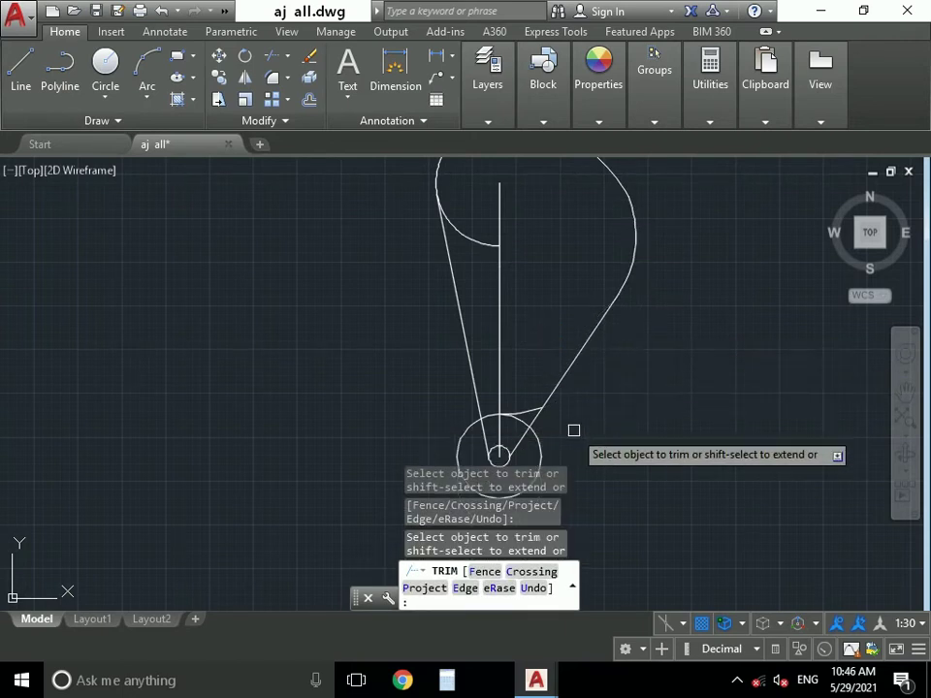
{"action": "scroll", "coordinate": [524, 441], "scroll_direction": "up", "scroll_amount": 2}
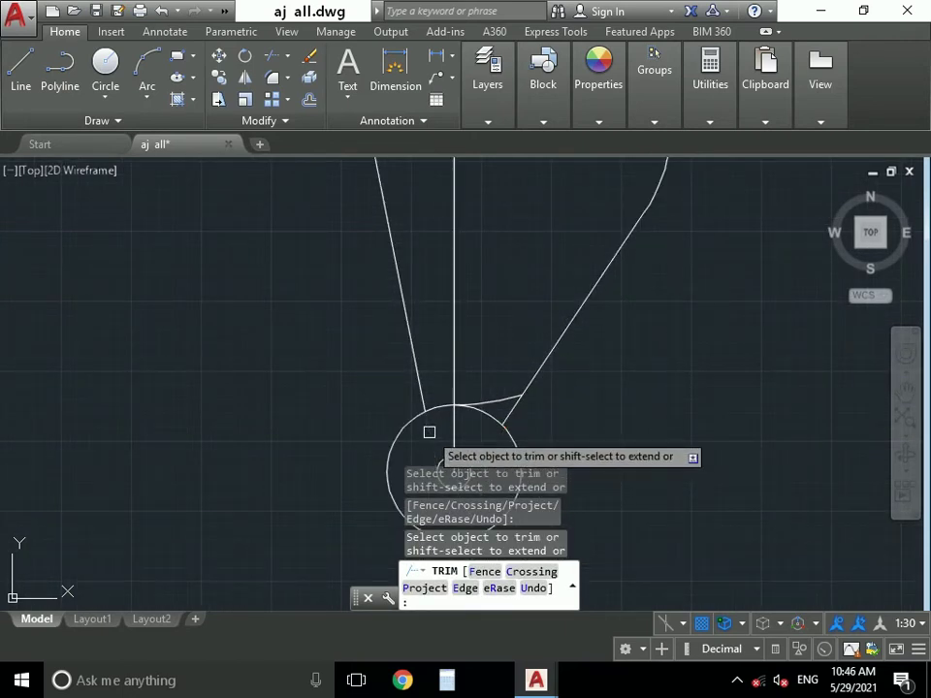
{"action": "scroll", "coordinate": [584, 425], "scroll_direction": "down", "scroll_amount": 3}
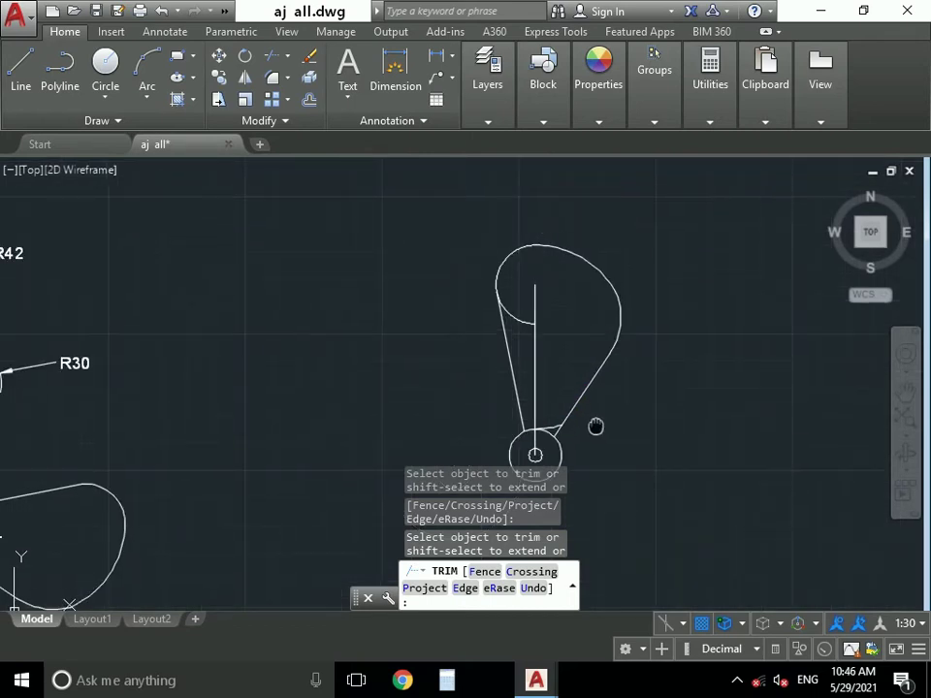
{"action": "scroll", "coordinate": [593, 441], "scroll_direction": "up", "scroll_amount": 4}
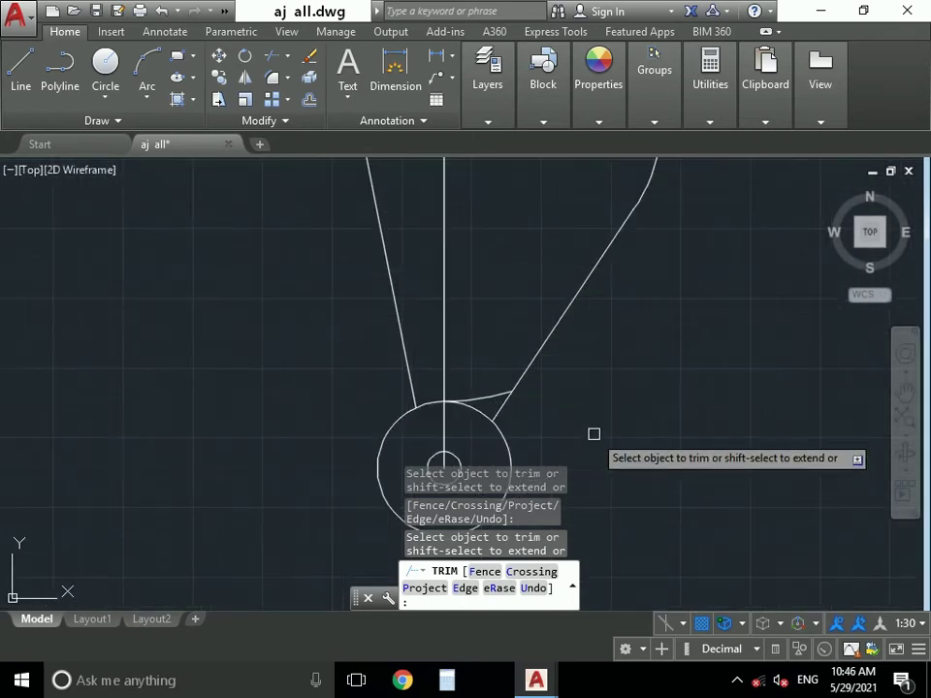
{"action": "key", "text": "Escape"}
Erase the small stray arc near the hub, leaving a clean blade outline
{"action": "left_click", "coordinate": [487, 394]}
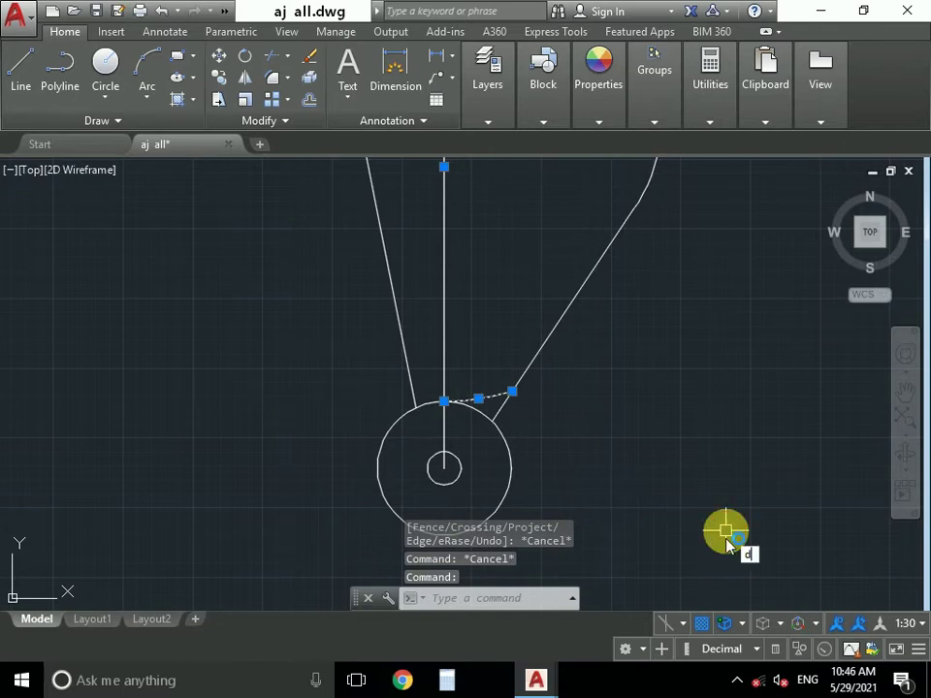
{"action": "type", "text": "e"}
{"action": "key", "text": "Return"}
{"action": "scroll", "coordinate": [564, 417], "scroll_direction": "down", "scroll_amount": 2}
{"action": "scroll", "coordinate": [638, 520], "scroll_direction": "down", "scroll_amount": 2}
{"action": "scroll", "coordinate": [648, 511], "scroll_direction": "down", "scroll_amount": 2}
{"action": "middle_click_drag", "start_coordinate": [647, 510], "coordinate": [587, 382]}
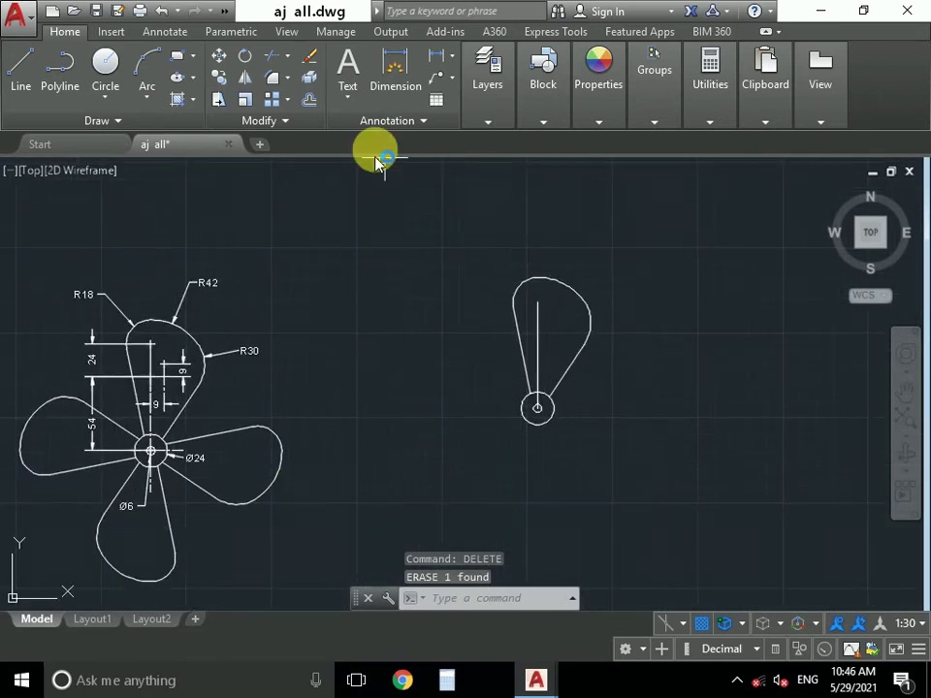
Start a polar array and select the blade's three edge arcs
{"action": "left_click", "coordinate": [288, 100]}
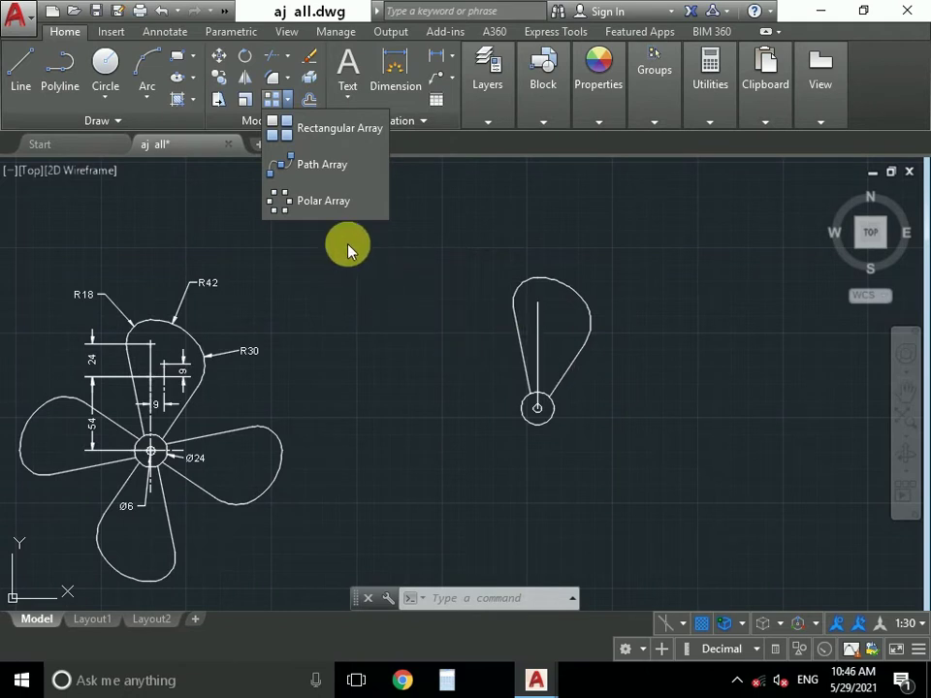
{"action": "key", "text": "Escape"}
{"action": "left_click", "coordinate": [287, 97]}
{"action": "key", "text": "Escape"}
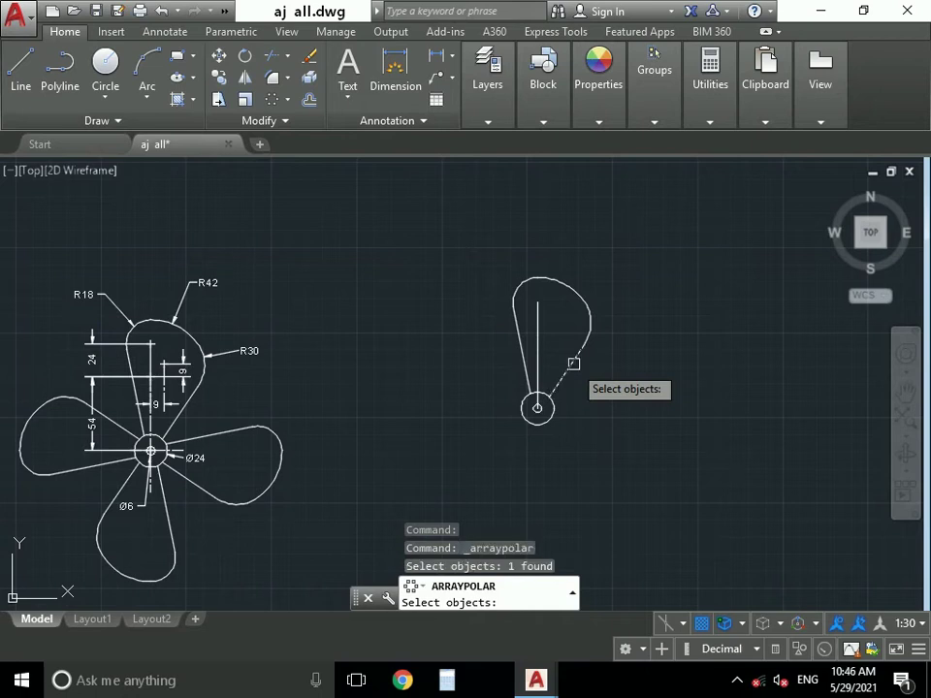
{"action": "left_click", "coordinate": [588, 326]}
{"action": "left_click", "coordinate": [560, 281]}
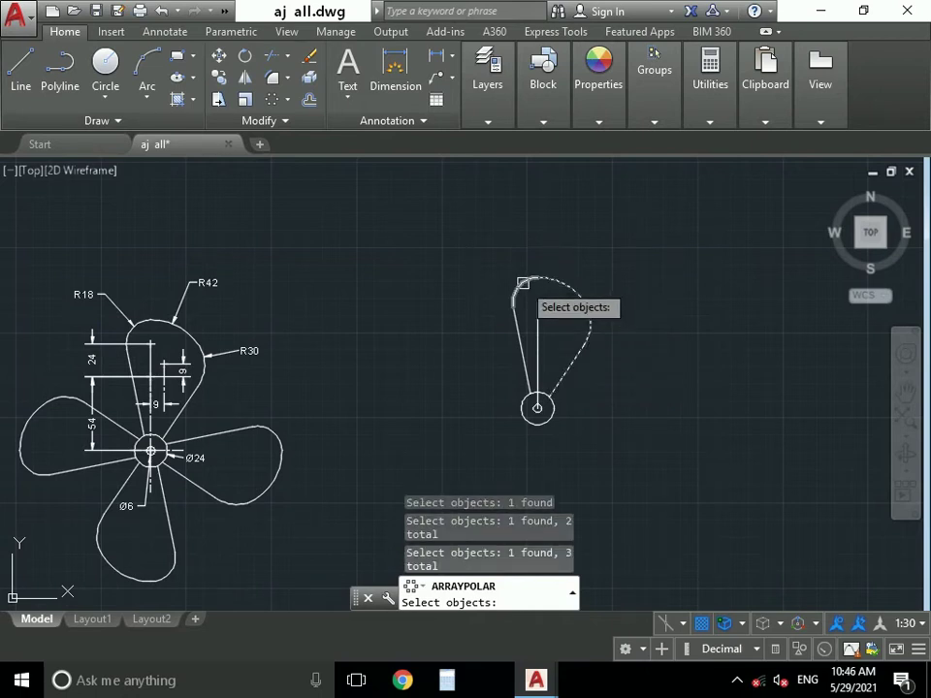
{"action": "left_click", "coordinate": [522, 283]}
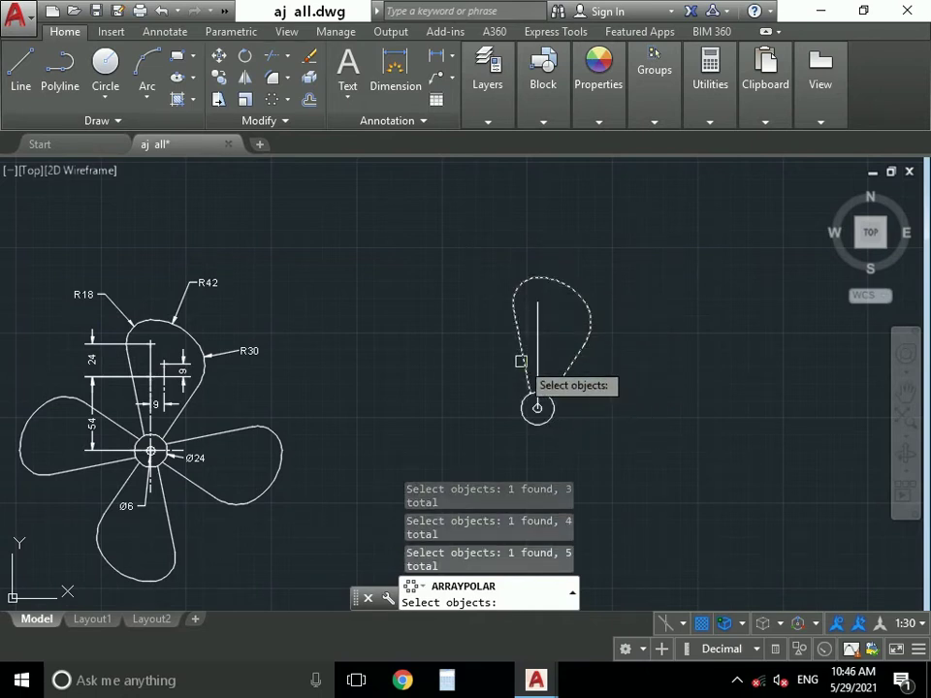
{"action": "key", "text": "Return"}
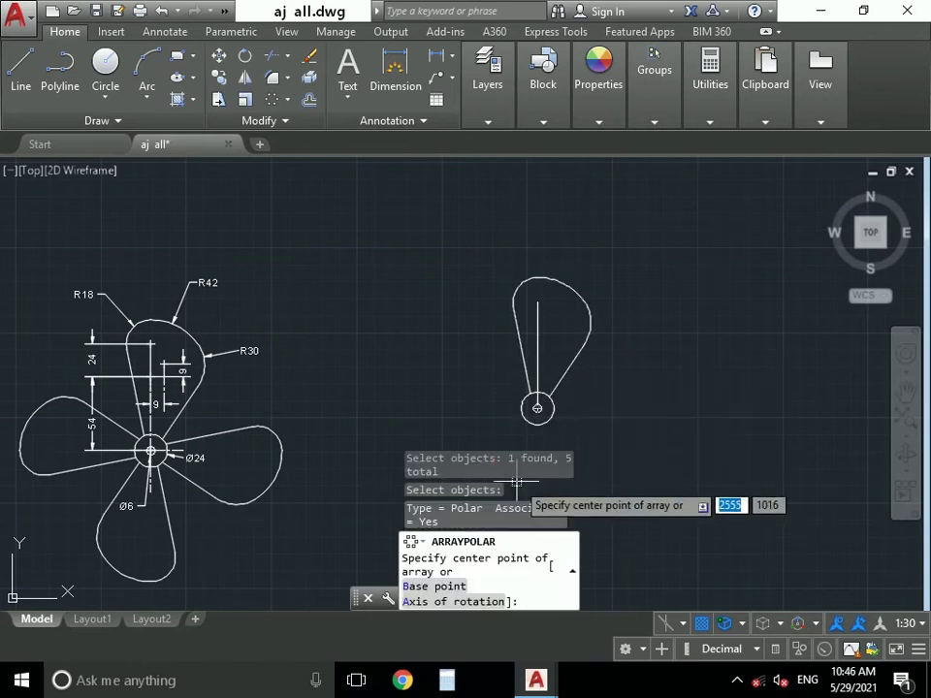
Centre the array on the hub circle, set 4 items, and close the array
{"action": "scroll", "coordinate": [553, 397], "scroll_direction": "up", "scroll_amount": 4}
{"action": "middle_click_drag", "start_coordinate": [553, 398], "coordinate": [478, 290]}
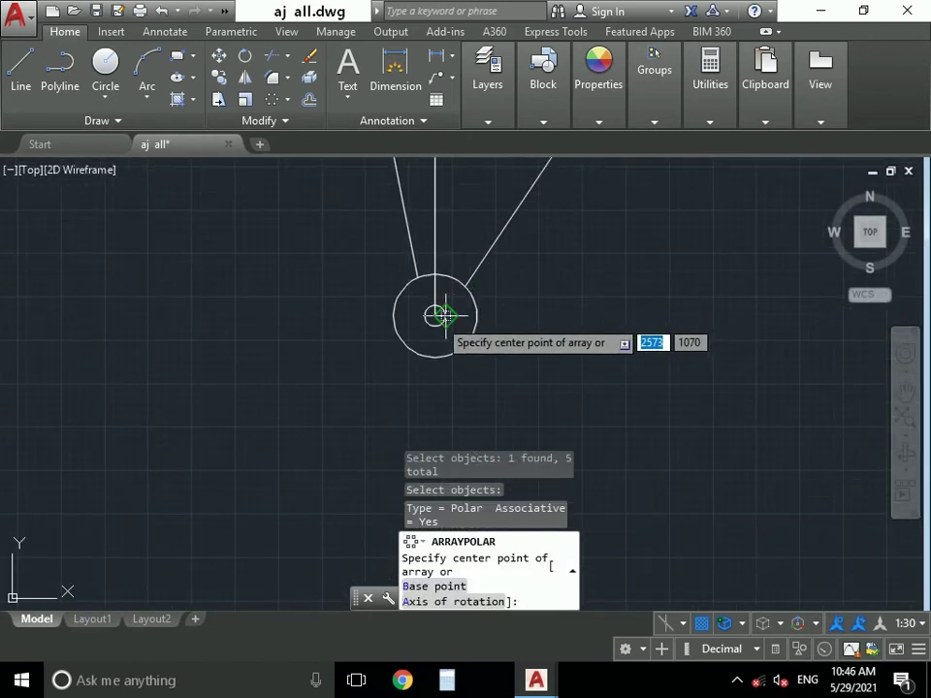
{"action": "left_click", "coordinate": [434, 315]}
{"action": "scroll", "coordinate": [618, 374], "scroll_direction": "down", "scroll_amount": 4}
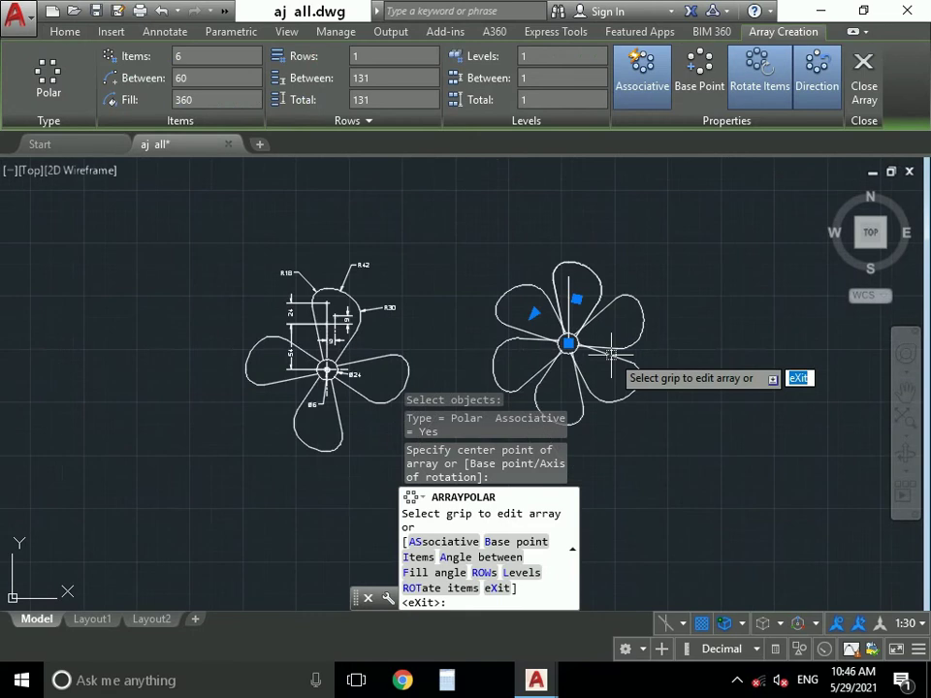
{"action": "mouse_move", "coordinate": [619, 376]}
{"action": "middle_mouse_down"}
{"action": "mouse_move", "coordinate": [548, 364]}
{"action": "mouse_move", "coordinate": [547, 343]}
{"action": "middle_mouse_up"}
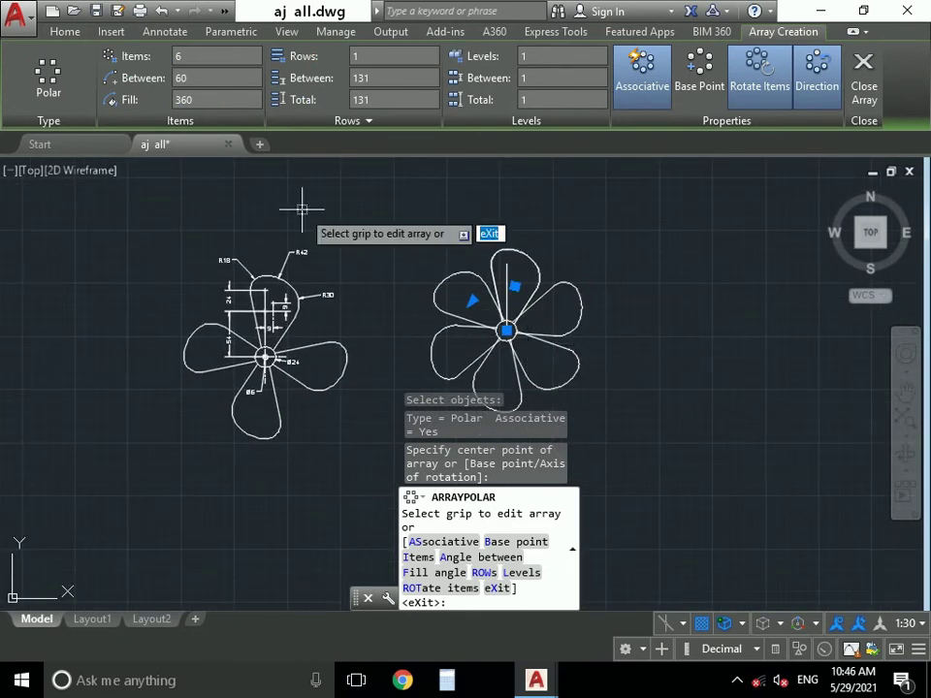
{"action": "left_click", "coordinate": [206, 60]}
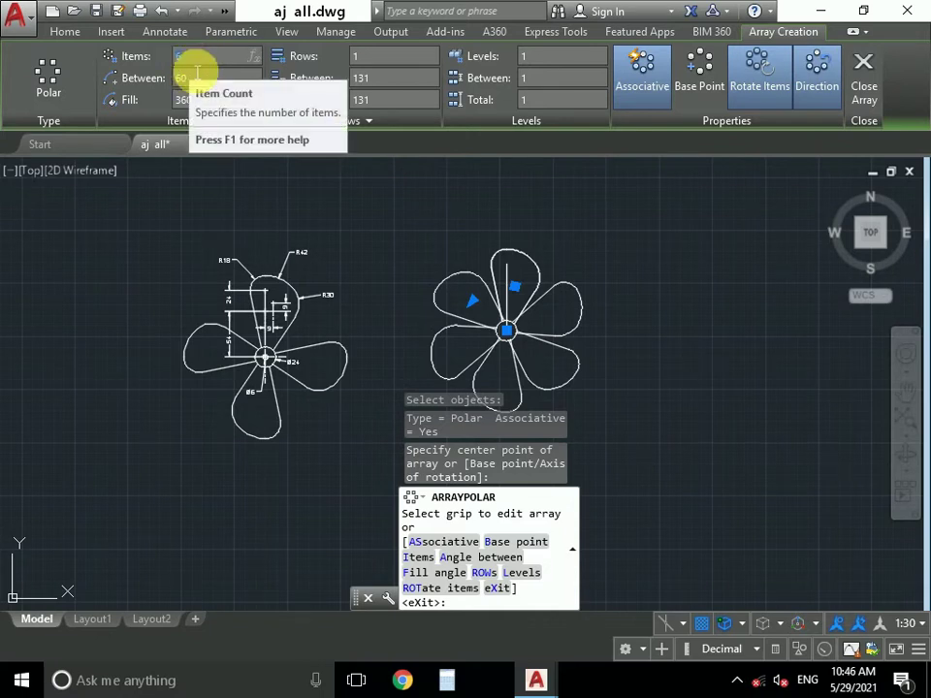
{"action": "type", "text": "4"}
{"action": "key", "text": "Return"}
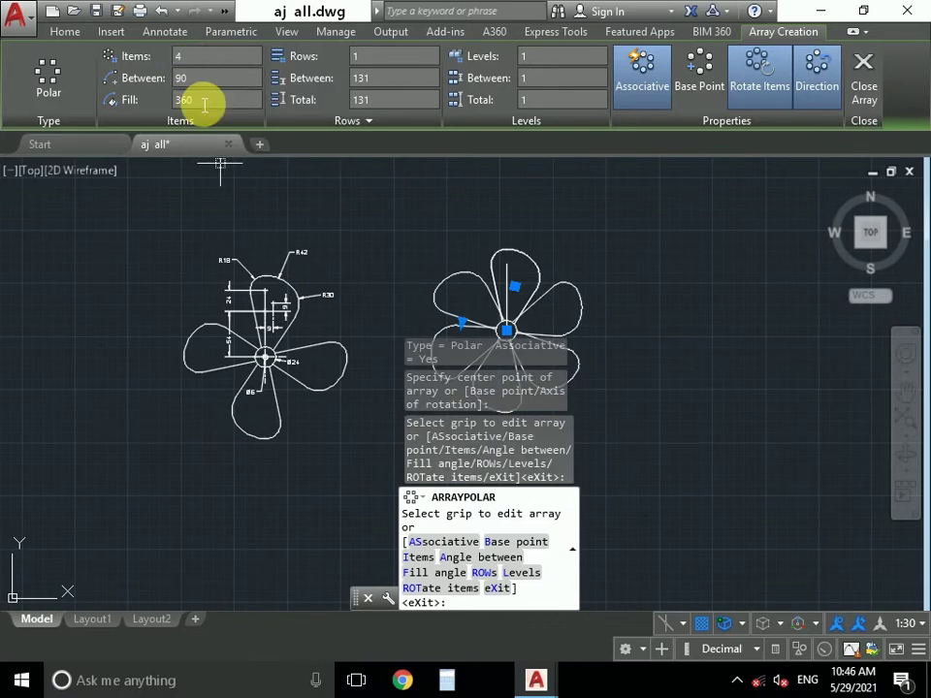
{"action": "middle_click_drag", "start_coordinate": [654, 357], "coordinate": [594, 380]}
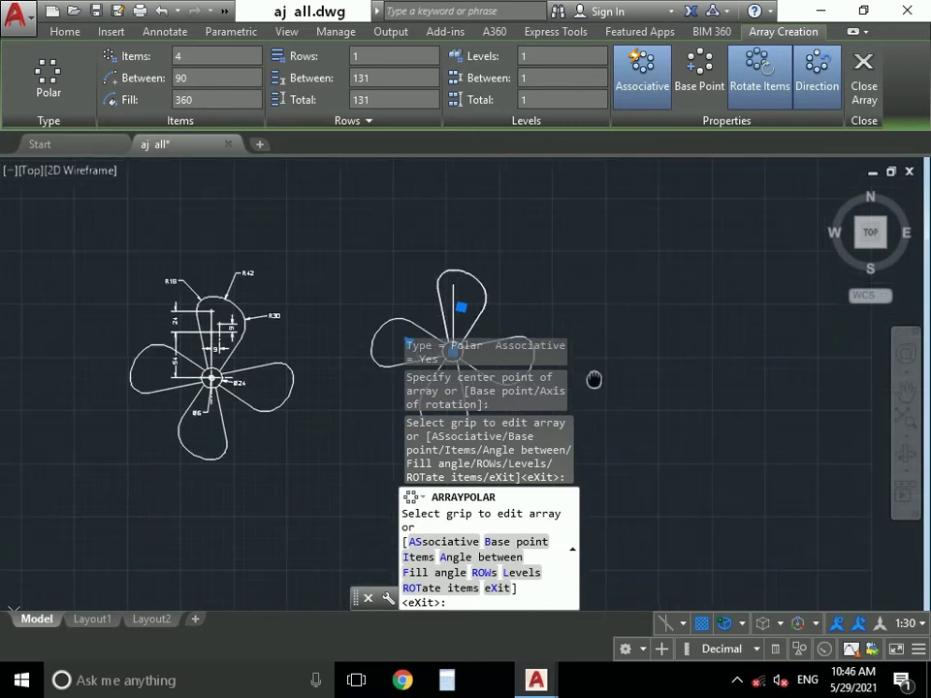
{"action": "scroll", "coordinate": [525, 307], "scroll_direction": "up", "scroll_amount": 4}
{"action": "middle_click_drag", "start_coordinate": [508, 297], "coordinate": [555, 274]}
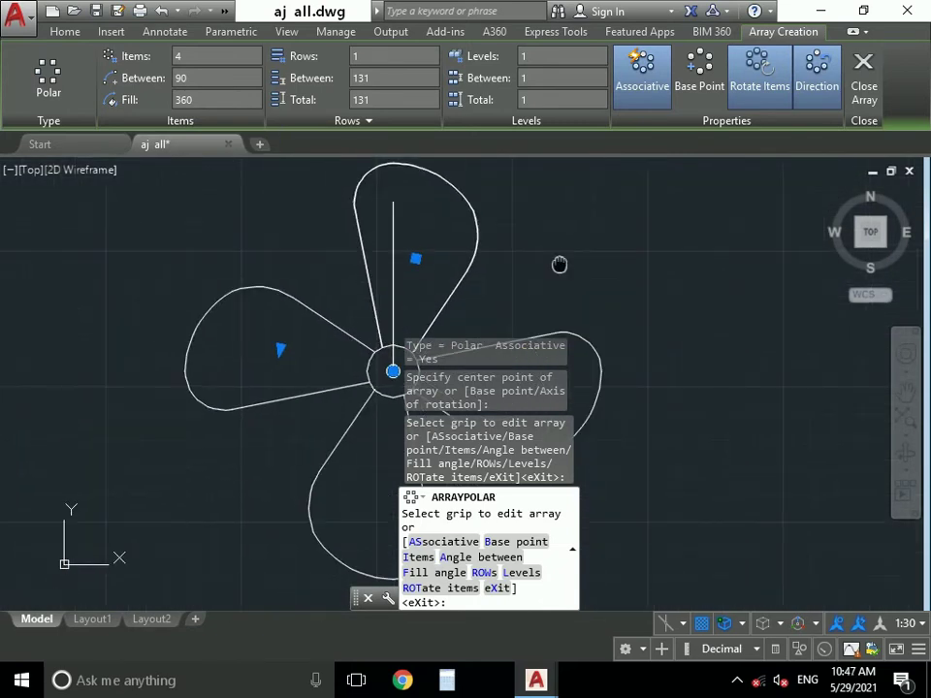
{"action": "scroll", "coordinate": [556, 274], "scroll_direction": "down", "scroll_amount": 3}
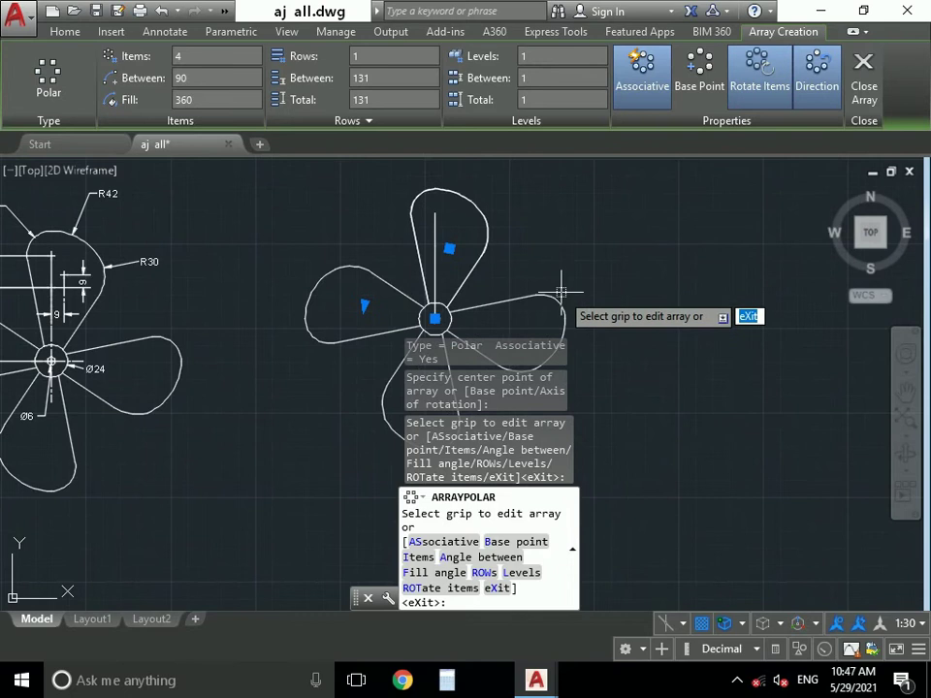
{"action": "left_click", "coordinate": [863, 92]}
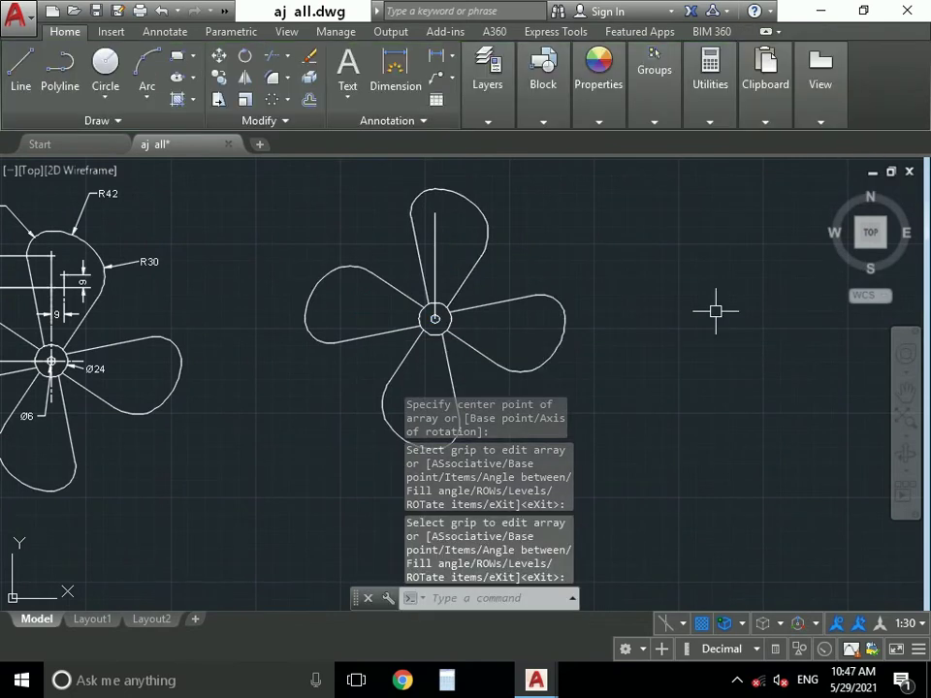
Frame the reference fan and the new fan together, then show the dimension-type list
{"action": "mouse_move", "coordinate": [494, 298]}
{"action": "middle_mouse_down"}
{"action": "mouse_move", "coordinate": [633, 326]}
{"action": "mouse_move", "coordinate": [611, 321]}
{"action": "mouse_move", "coordinate": [631, 334]}
{"action": "mouse_move", "coordinate": [611, 329]}
{"action": "middle_mouse_up"}
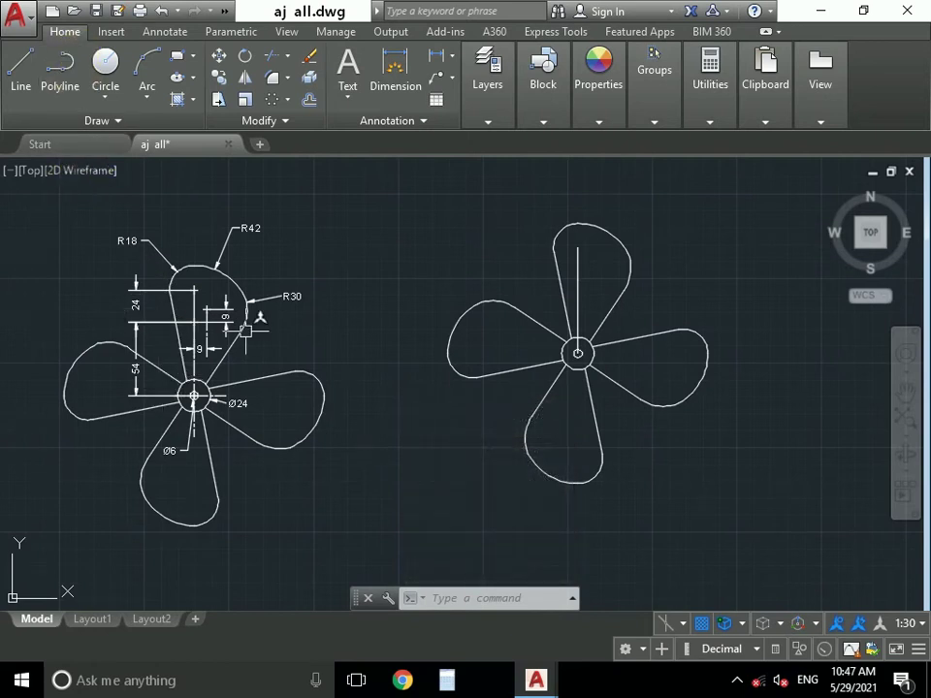
{"action": "middle_click_drag", "start_coordinate": [347, 365], "coordinate": [342, 349]}
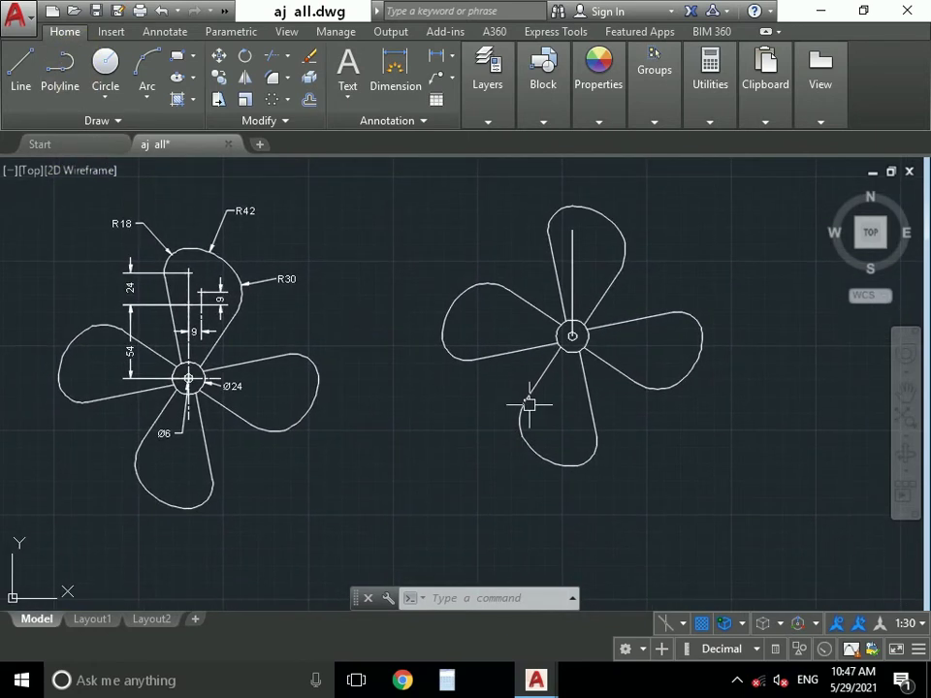
{"action": "middle_click_drag", "start_coordinate": [171, 294], "coordinate": [199, 312]}
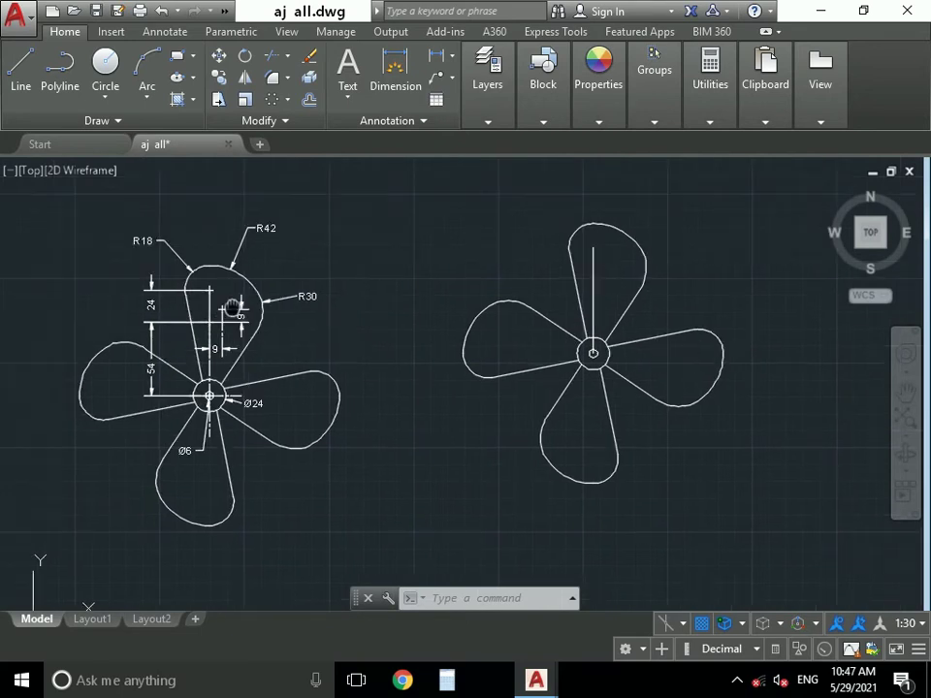
{"action": "scroll", "coordinate": [178, 265], "scroll_direction": "up", "scroll_amount": 2}
{"action": "scroll", "coordinate": [188, 273], "scroll_direction": "down", "scroll_amount": 2}
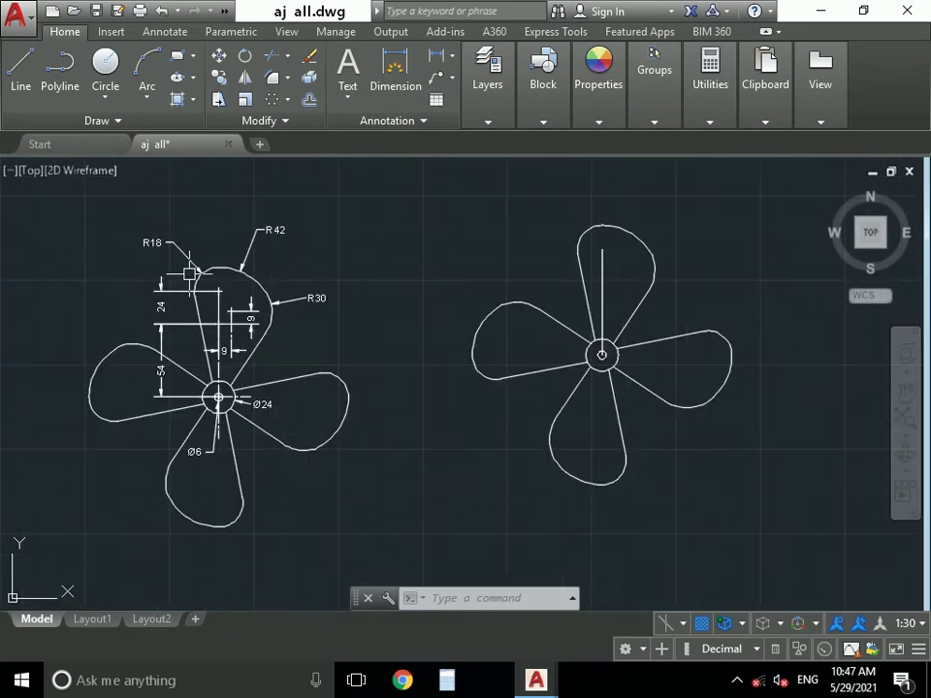
{"action": "middle_click_drag", "start_coordinate": [272, 322], "coordinate": [236, 333]}
{"action": "middle_click_drag", "start_coordinate": [242, 328], "coordinate": [243, 319]}
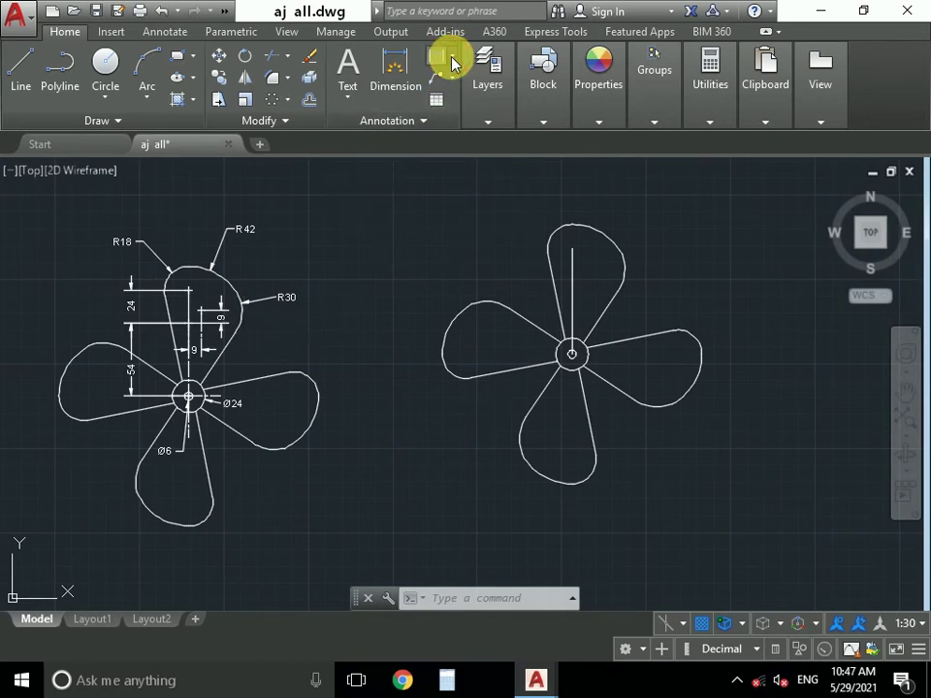
{"action": "left_click", "coordinate": [452, 64]}
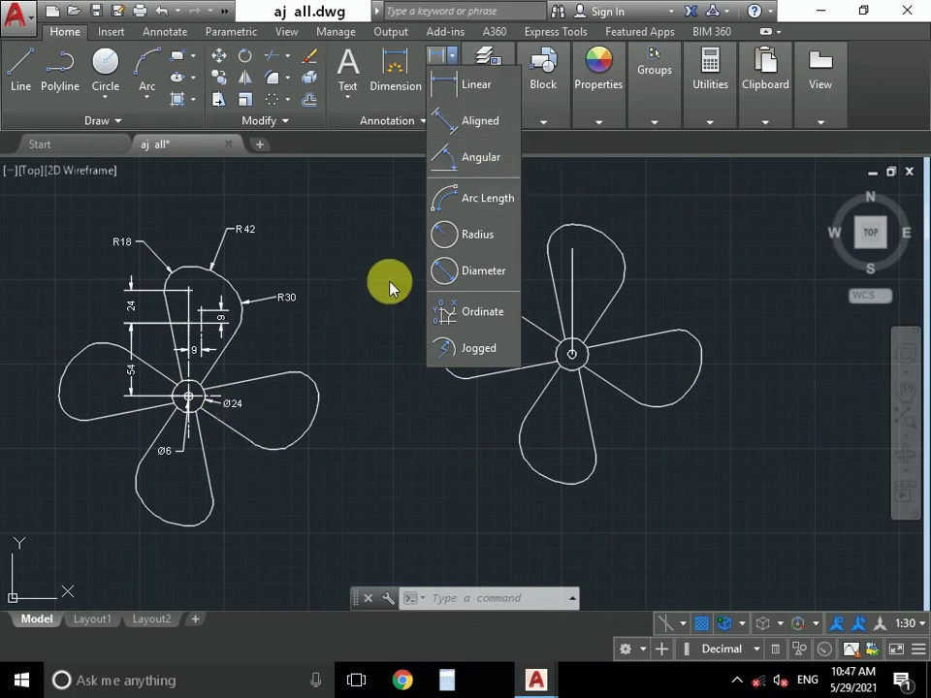
Dimension the outer hub circle as Ø24 and the inner hub circle as Ø6
{"action": "left_click", "coordinate": [481, 273]}
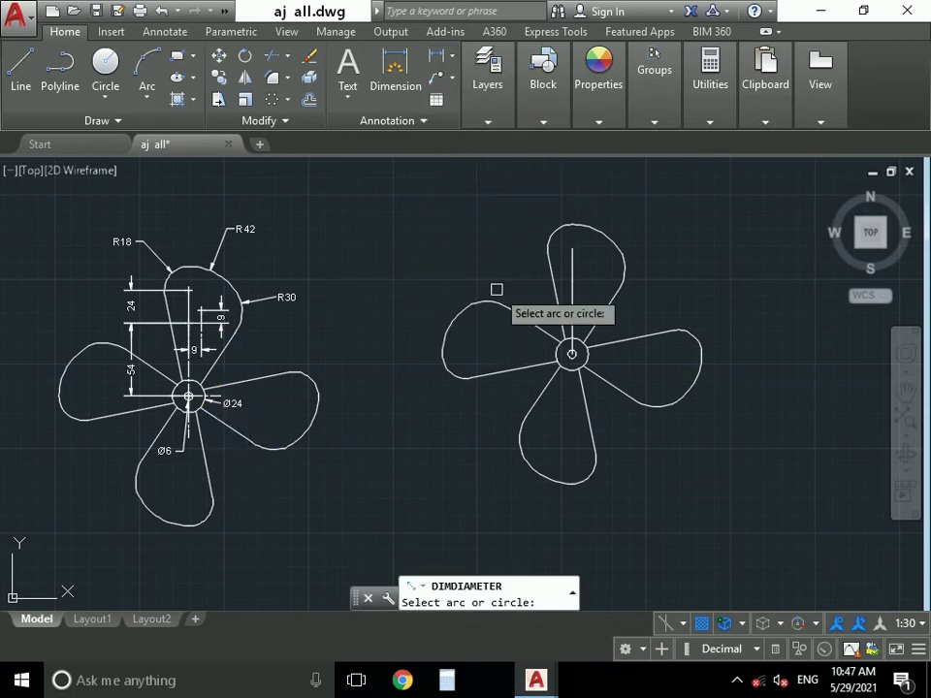
{"action": "scroll", "coordinate": [571, 369], "scroll_direction": "up", "scroll_amount": 4}
{"action": "left_click", "coordinate": [567, 363]}
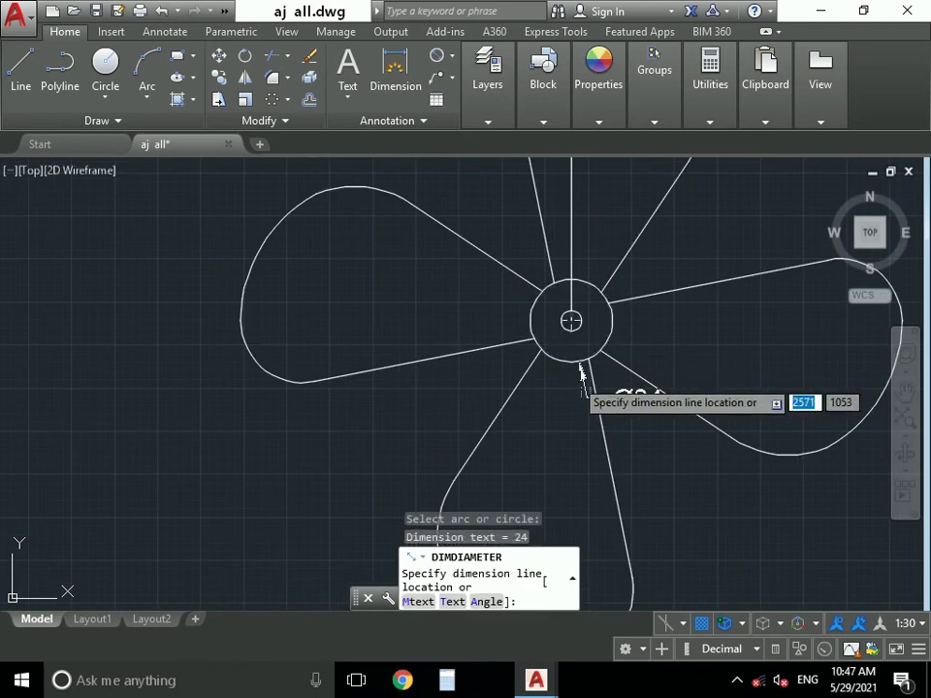
{"action": "left_click", "coordinate": [711, 540]}
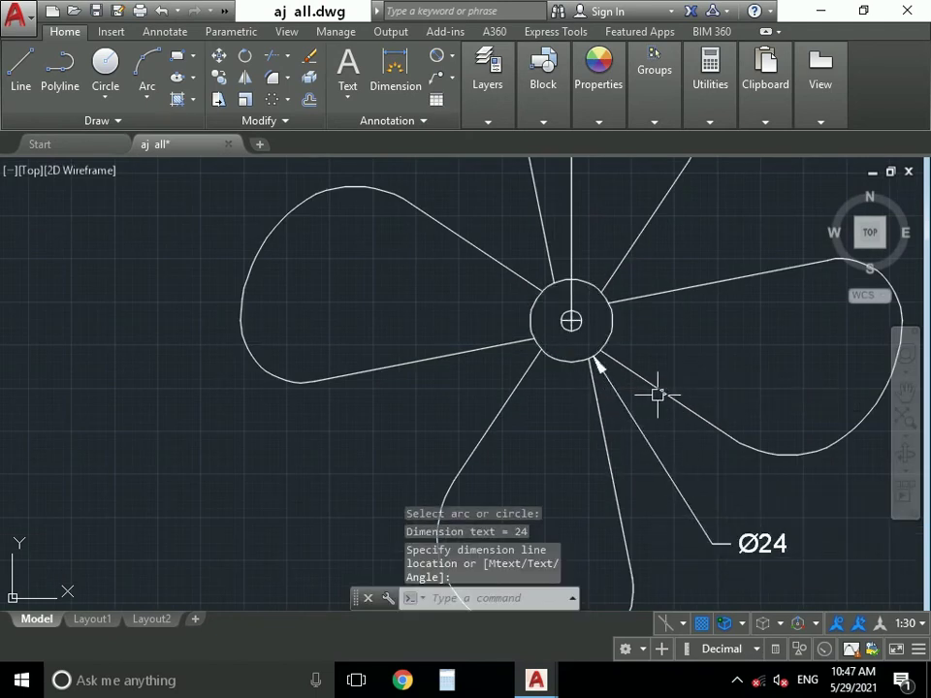
{"action": "key", "text": "Return"}
{"action": "left_click", "coordinate": [571, 321]}
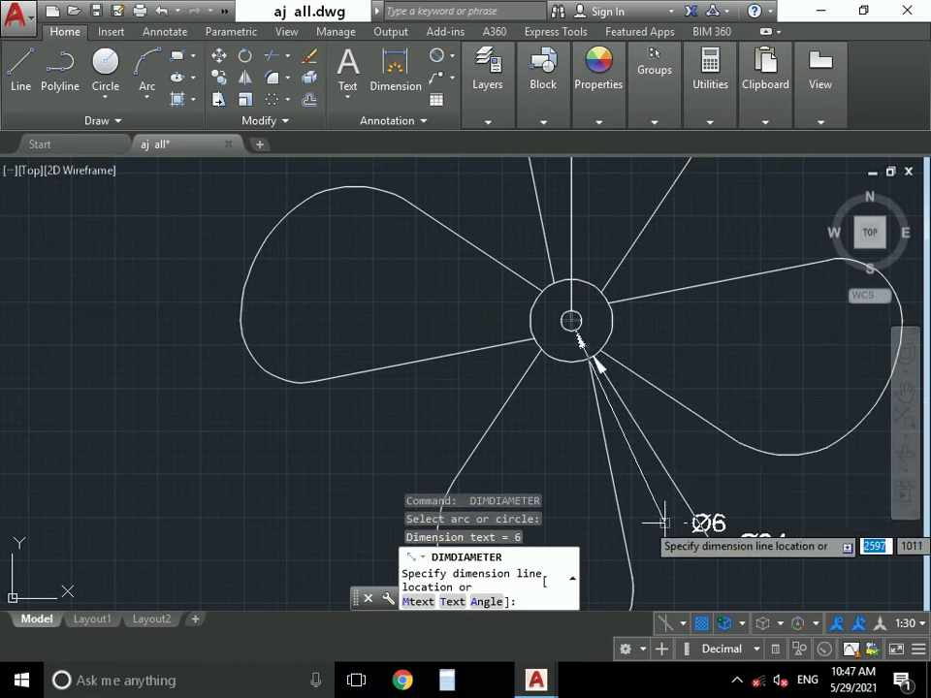
{"action": "left_click", "coordinate": [602, 479]}
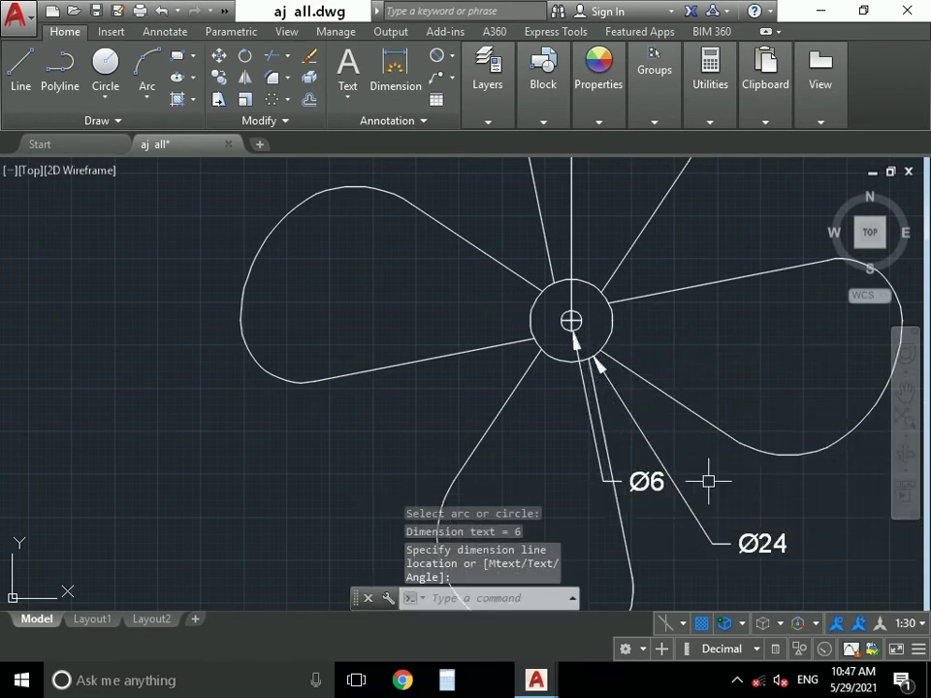
{"action": "scroll", "coordinate": [712, 455], "scroll_direction": "down", "scroll_amount": 3}
{"action": "scroll", "coordinate": [710, 433], "scroll_direction": "down", "scroll_amount": 2}
{"action": "scroll", "coordinate": [679, 416], "scroll_direction": "down", "scroll_amount": 1}
{"action": "middle_click_drag", "start_coordinate": [660, 401], "coordinate": [658, 402]}
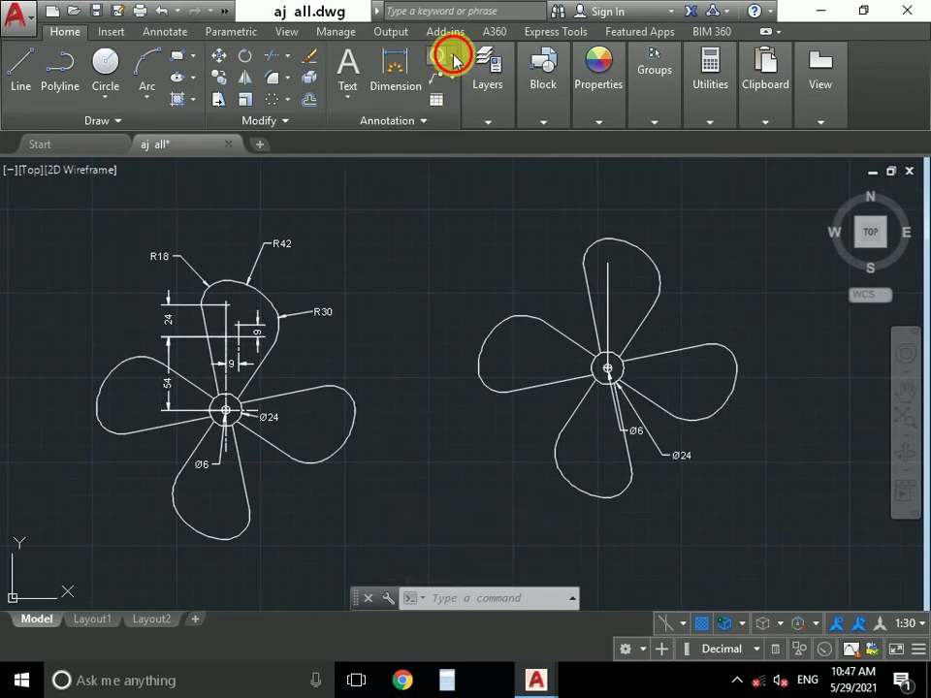
Start an R42 radius dimension on the blade tip arc
{"action": "left_click", "coordinate": [453, 58]}
{"action": "left_click", "coordinate": [476, 234]}
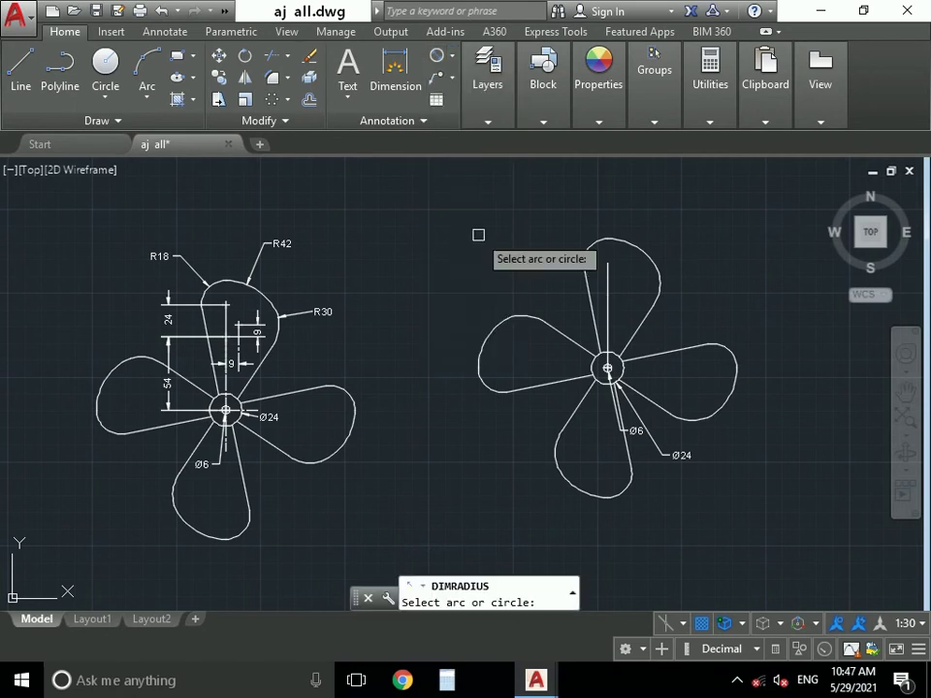
{"action": "left_click", "coordinate": [639, 250]}
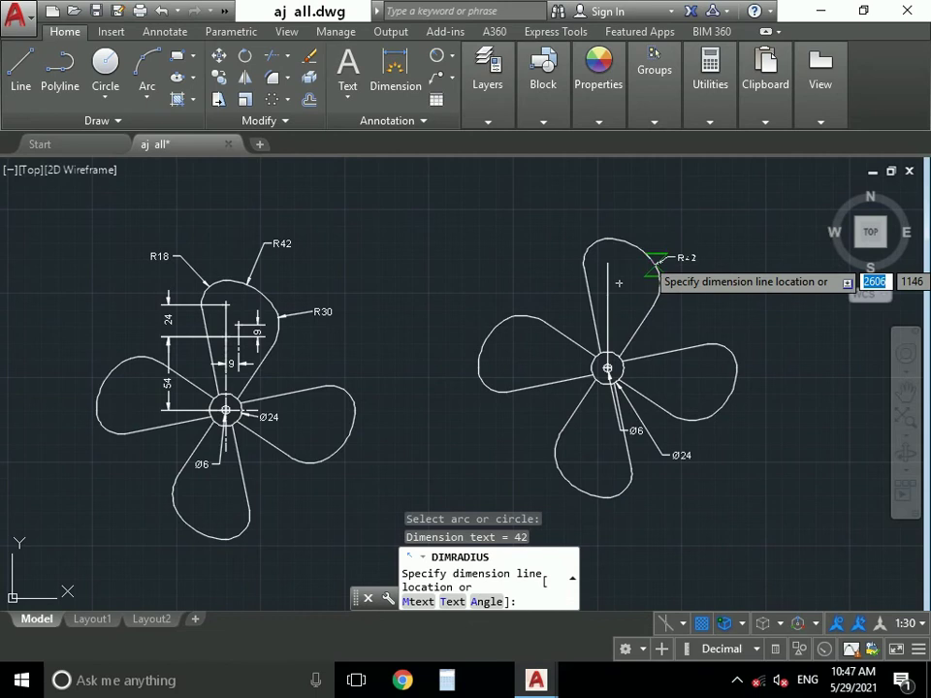
Cancel the radius dimension and finish editing the fan array
{"action": "middle_click_drag", "start_coordinate": [655, 249], "coordinate": [597, 225]}
{"action": "key", "text": "Escape"}
{"action": "left_click", "coordinate": [586, 222]}
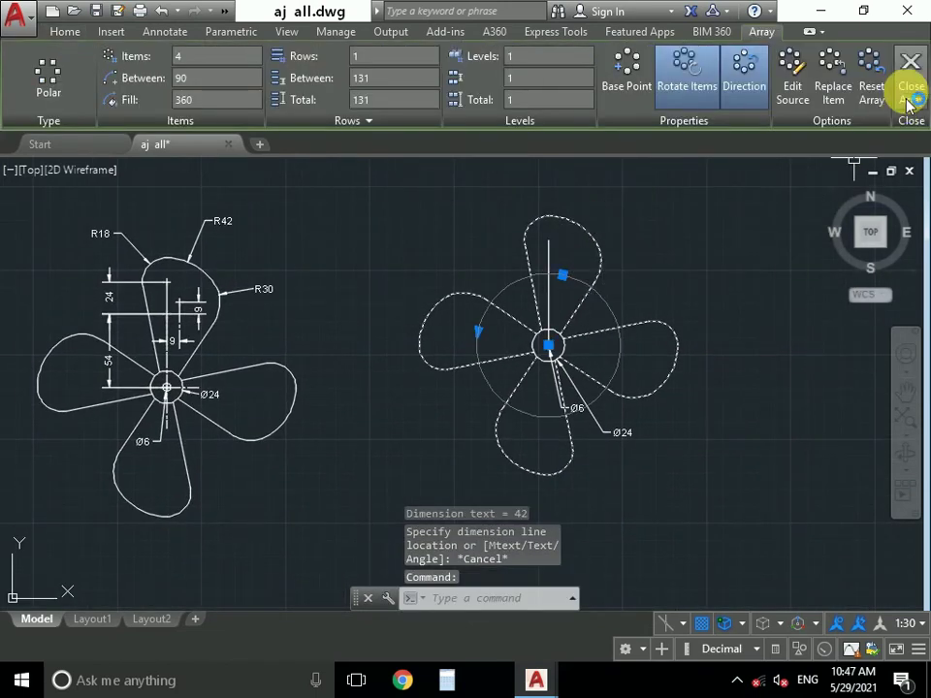
{"action": "left_click", "coordinate": [911, 93]}
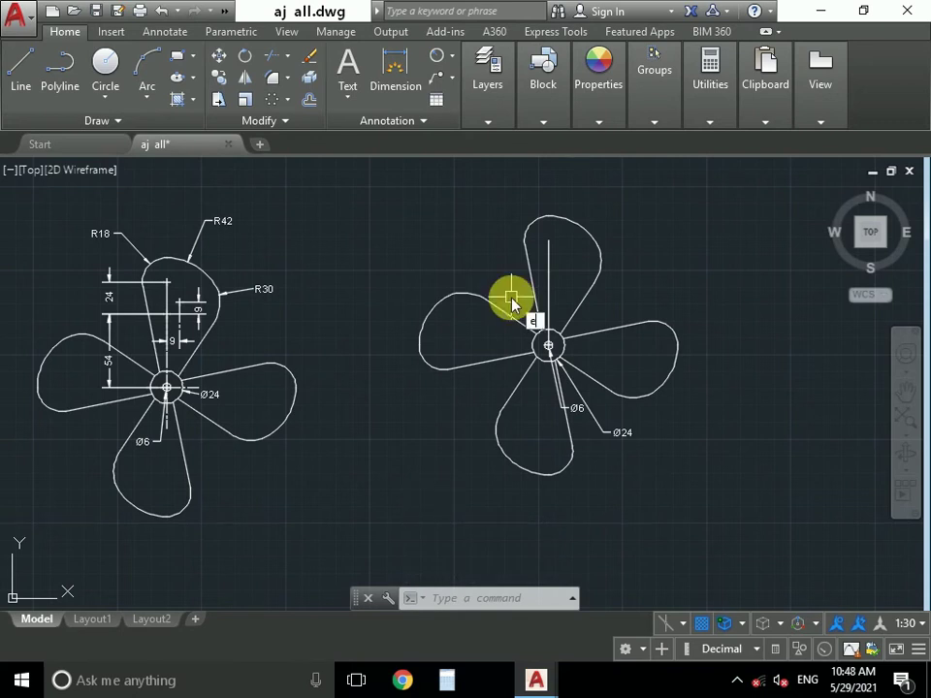
Explode the right-hand four-blade fan array into separate pieces using a crossing selection
{"action": "type", "text": "x"}
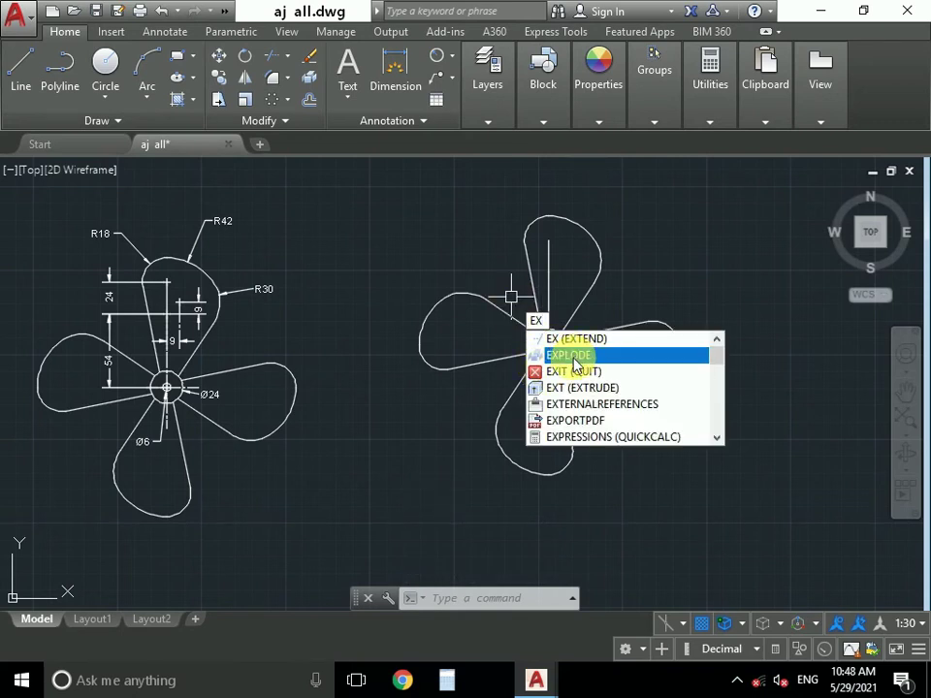
{"action": "left_click", "coordinate": [574, 357]}
{"action": "left_click", "coordinate": [734, 204]}
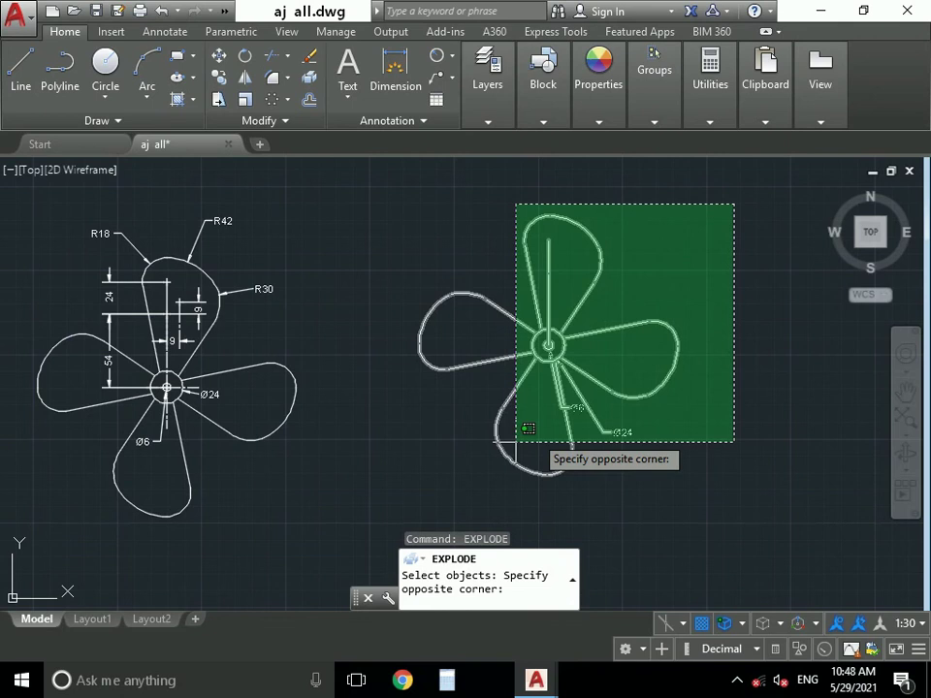
{"action": "left_click", "coordinate": [378, 480]}
{"action": "key", "text": "Return"}
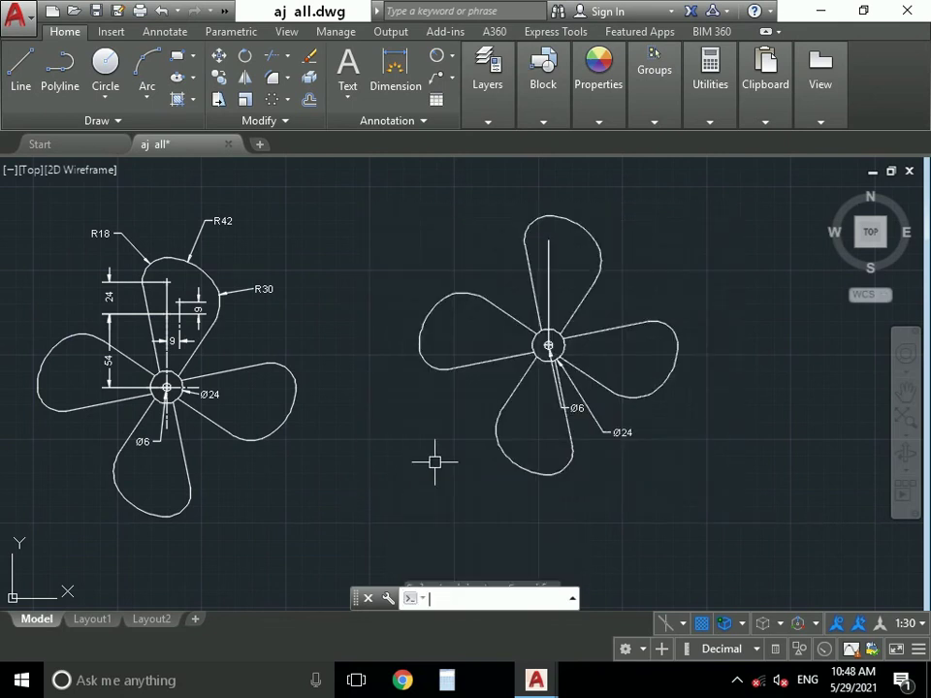
{"action": "left_click", "coordinate": [450, 62]}
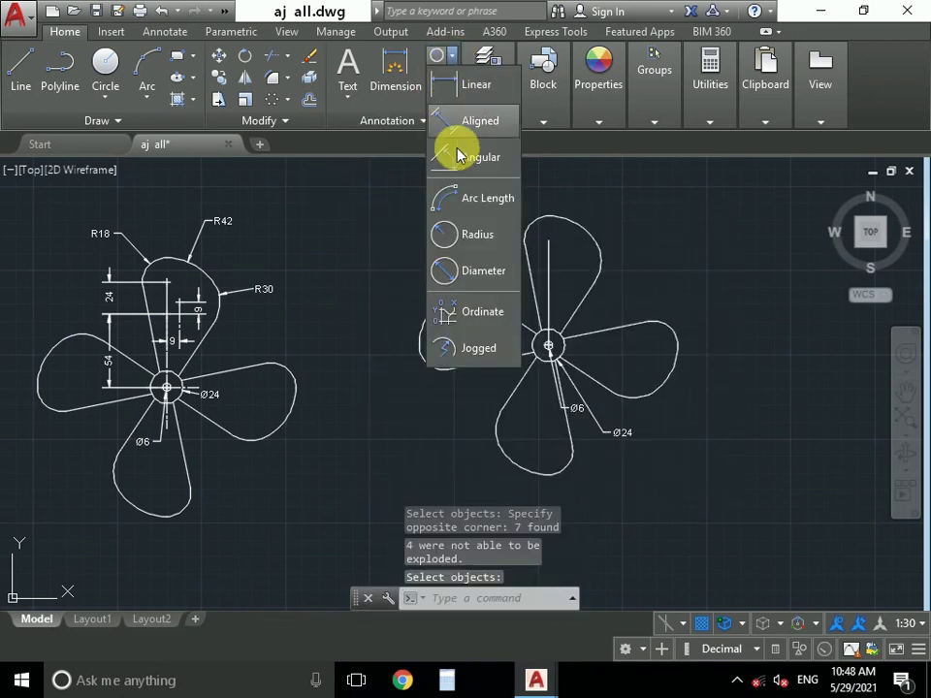
Place a trial Ø84 diameter dimension on the top lobe, then delete it
{"action": "left_click", "coordinate": [482, 271]}
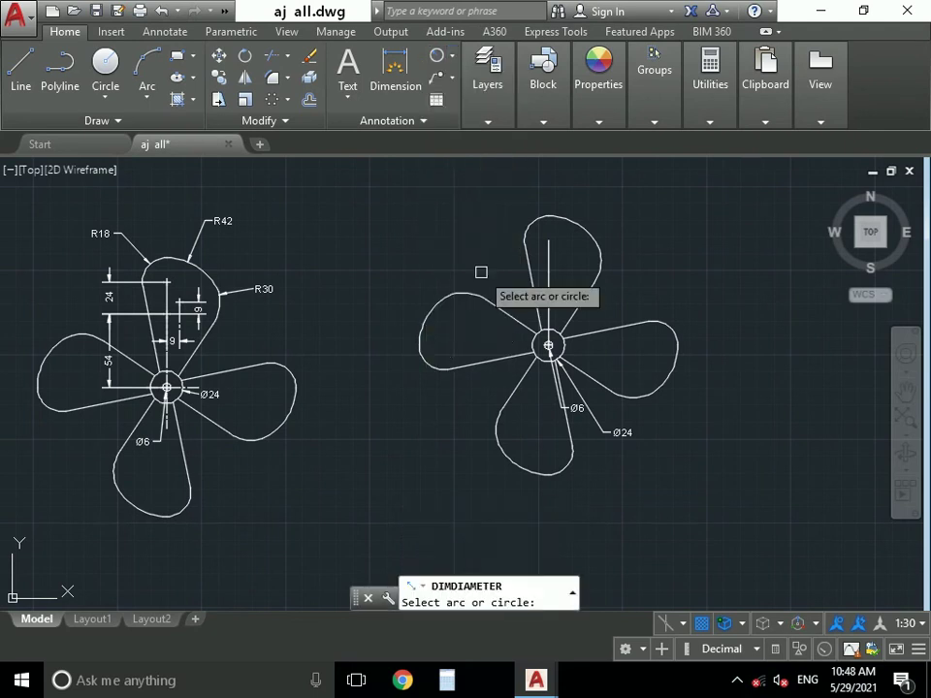
{"action": "left_click", "coordinate": [580, 225]}
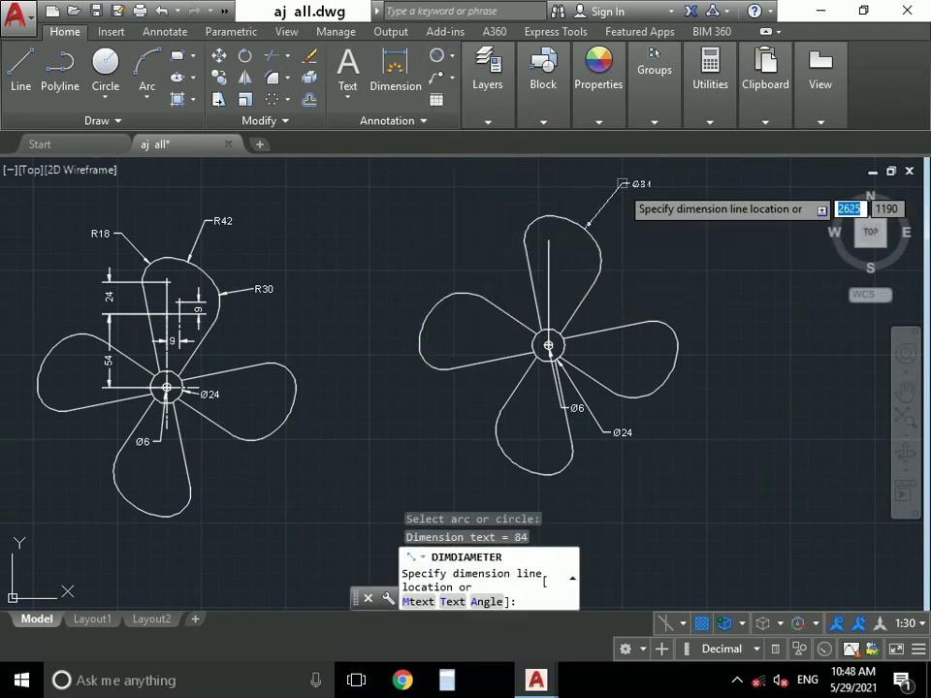
{"action": "left_click", "coordinate": [611, 182]}
{"action": "middle_click_drag", "start_coordinate": [624, 219], "coordinate": [609, 236]}
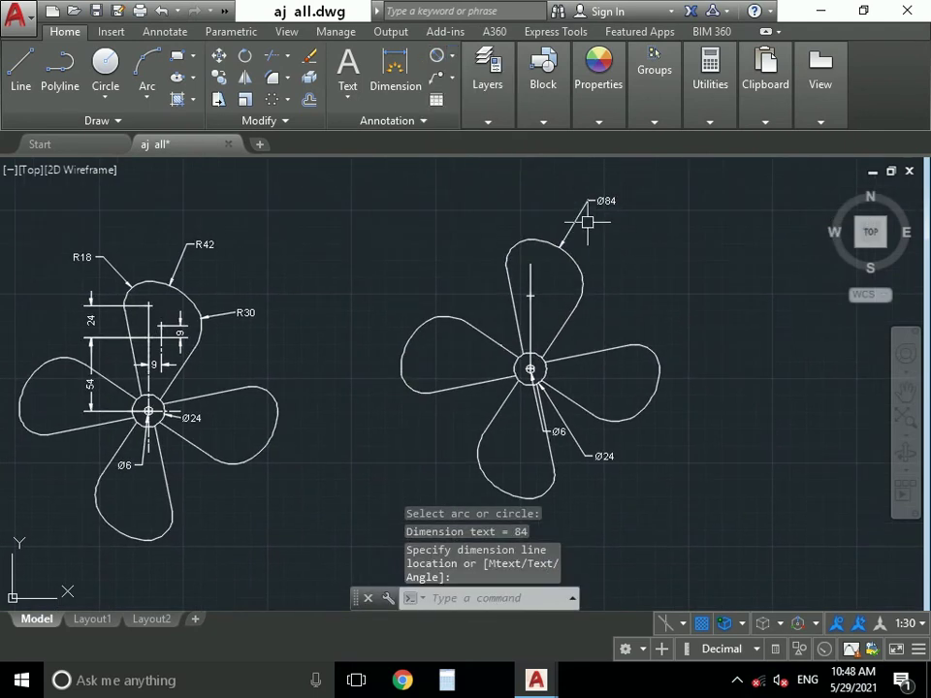
{"action": "scroll", "coordinate": [582, 217], "scroll_direction": "up", "scroll_amount": 2}
{"action": "scroll", "coordinate": [582, 214], "scroll_direction": "down", "scroll_amount": 2}
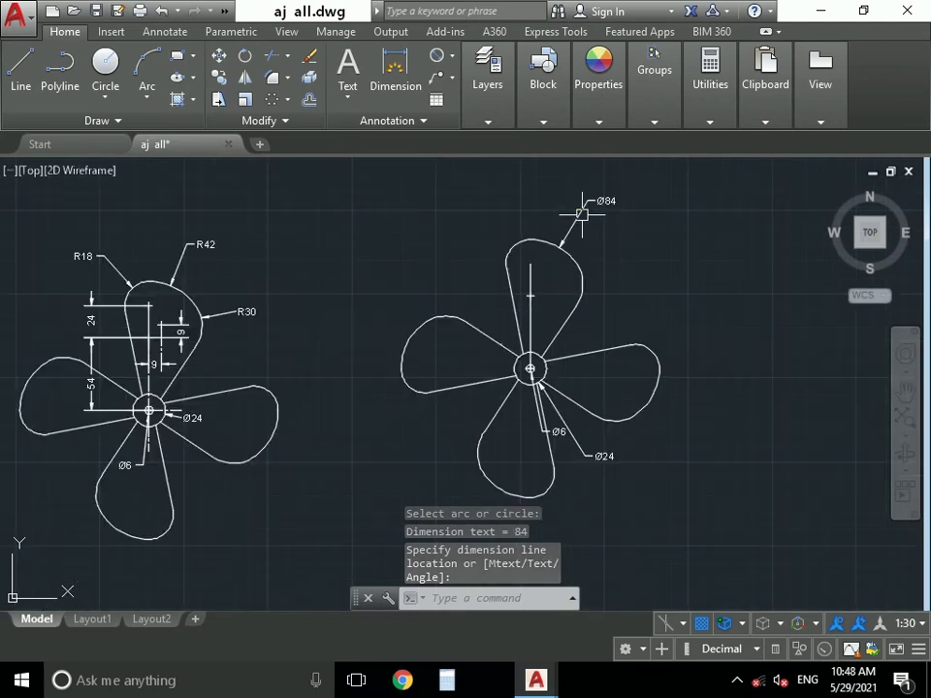
{"action": "middle_click_drag", "start_coordinate": [591, 207], "coordinate": [580, 211]}
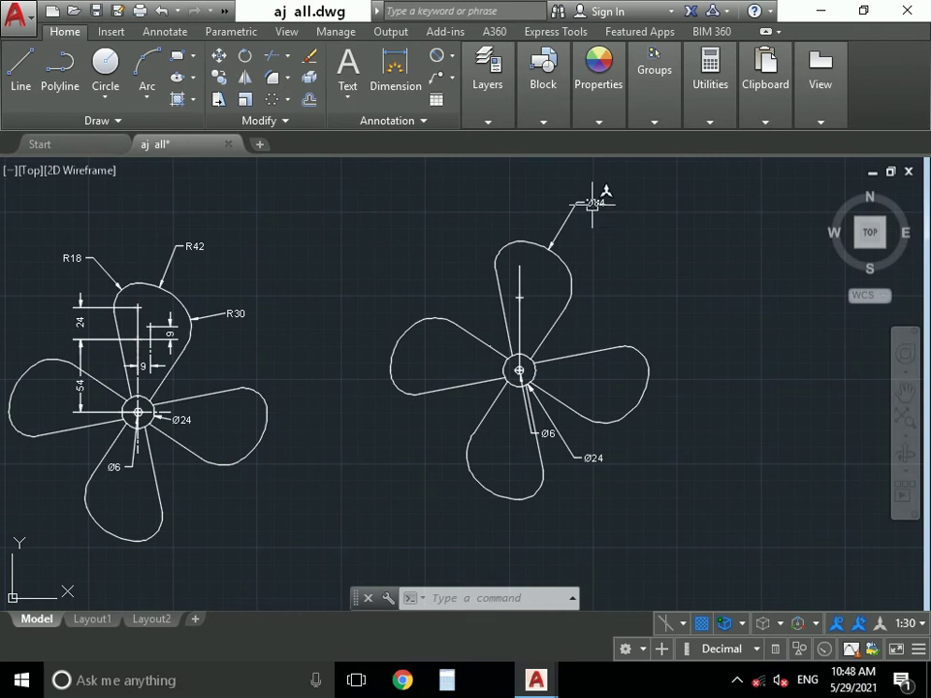
{"action": "type", "text": "de"}
{"action": "key", "text": "Return"}
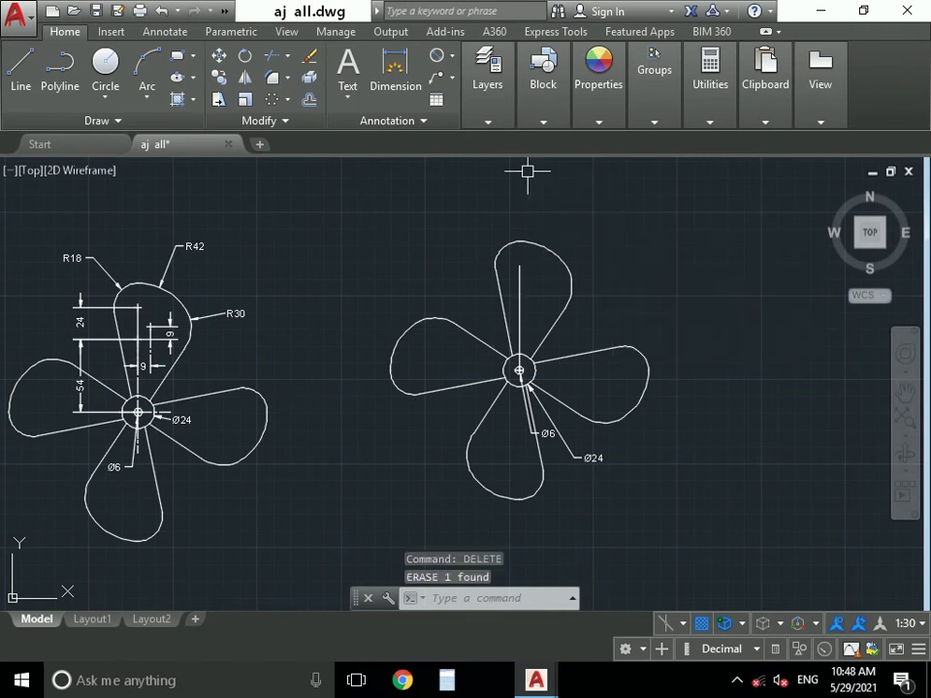
{"action": "left_click", "coordinate": [452, 56]}
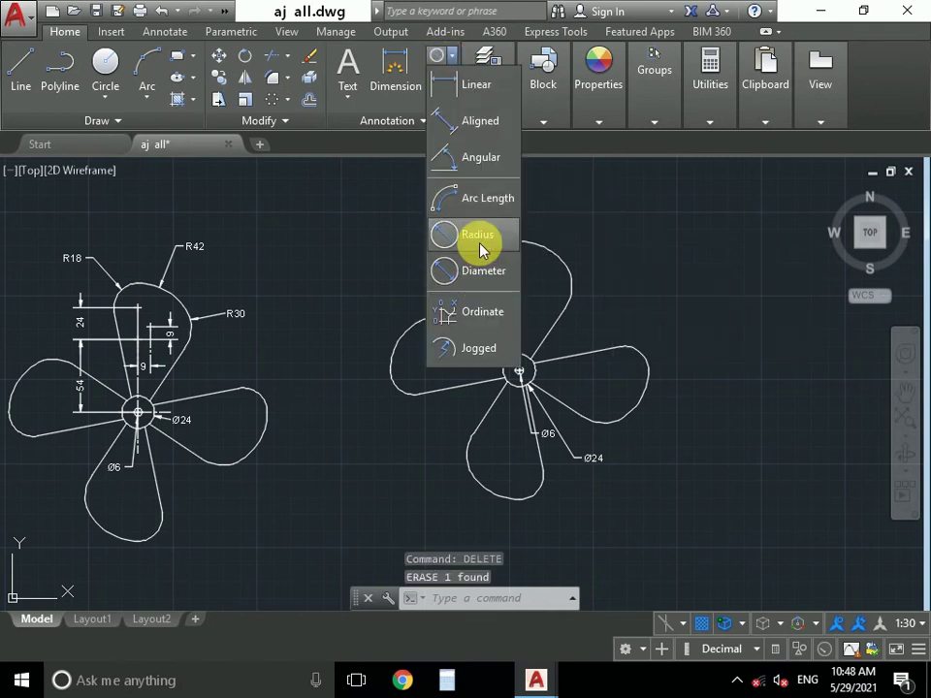
Add R42 to the top lobe's end arc, R30 to its right arc, and R18 to its left shoulder arc
{"action": "left_click", "coordinate": [476, 234]}
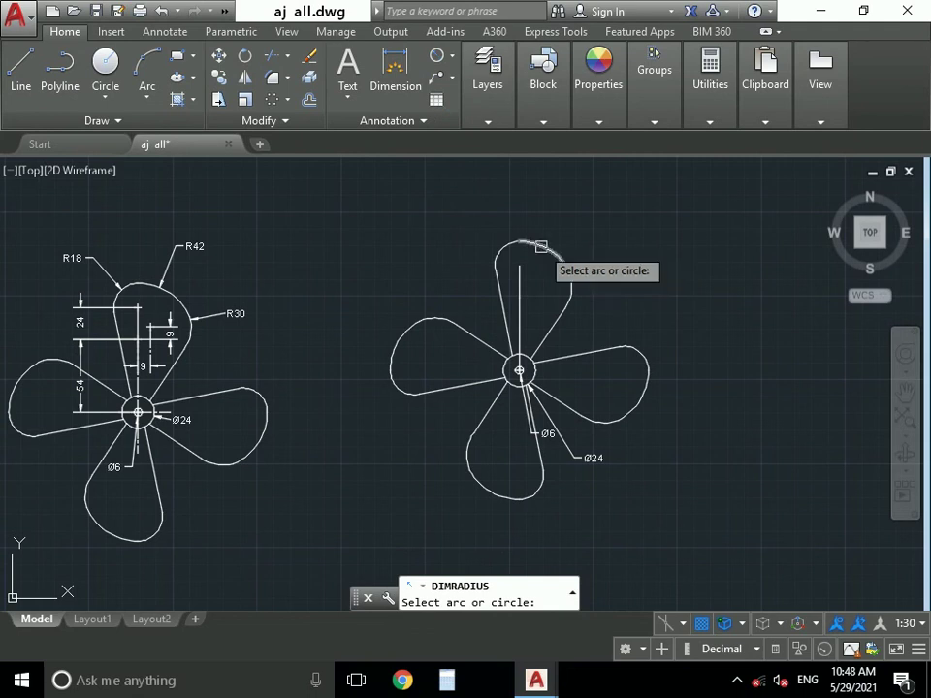
{"action": "left_click", "coordinate": [549, 244]}
{"action": "left_click", "coordinate": [566, 191]}
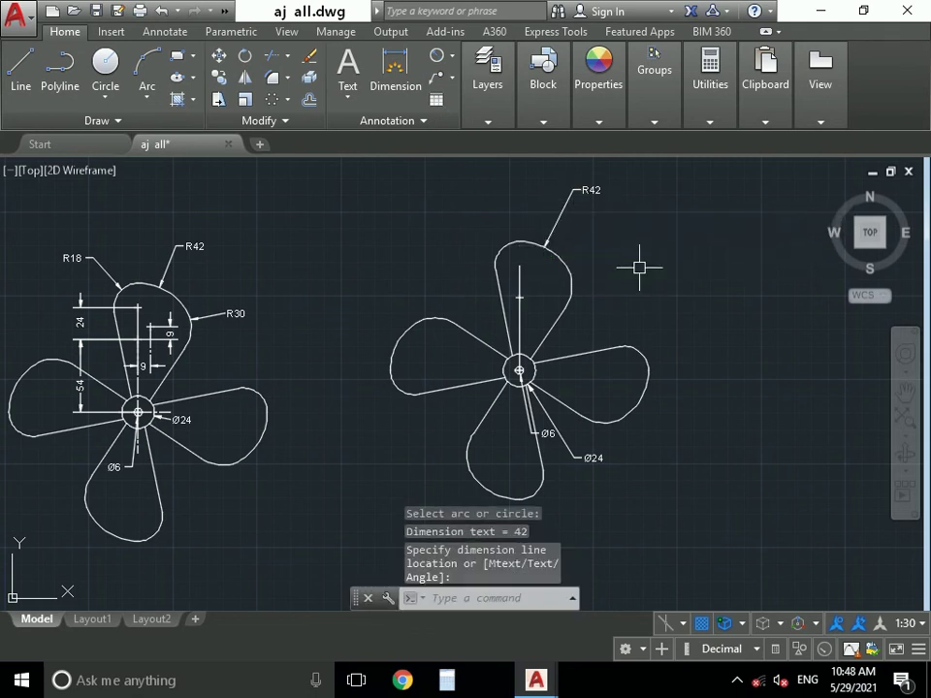
{"action": "key", "text": "Return"}
{"action": "left_click", "coordinate": [577, 286]}
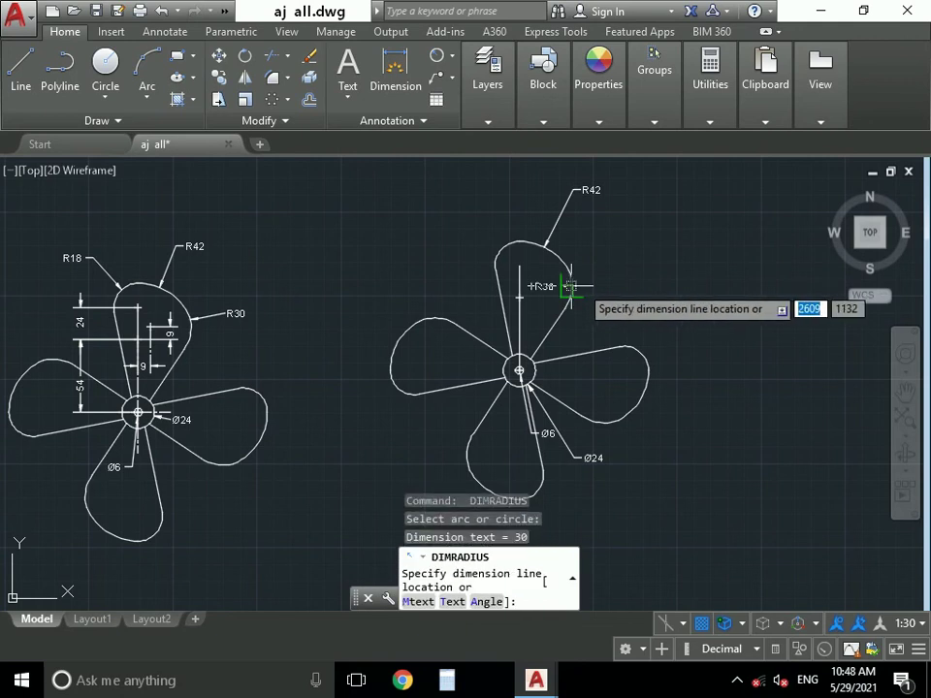
{"action": "left_click", "coordinate": [625, 254]}
{"action": "middle_click_drag", "start_coordinate": [643, 301], "coordinate": [699, 312]}
{"action": "left_click", "coordinate": [324, 321]}
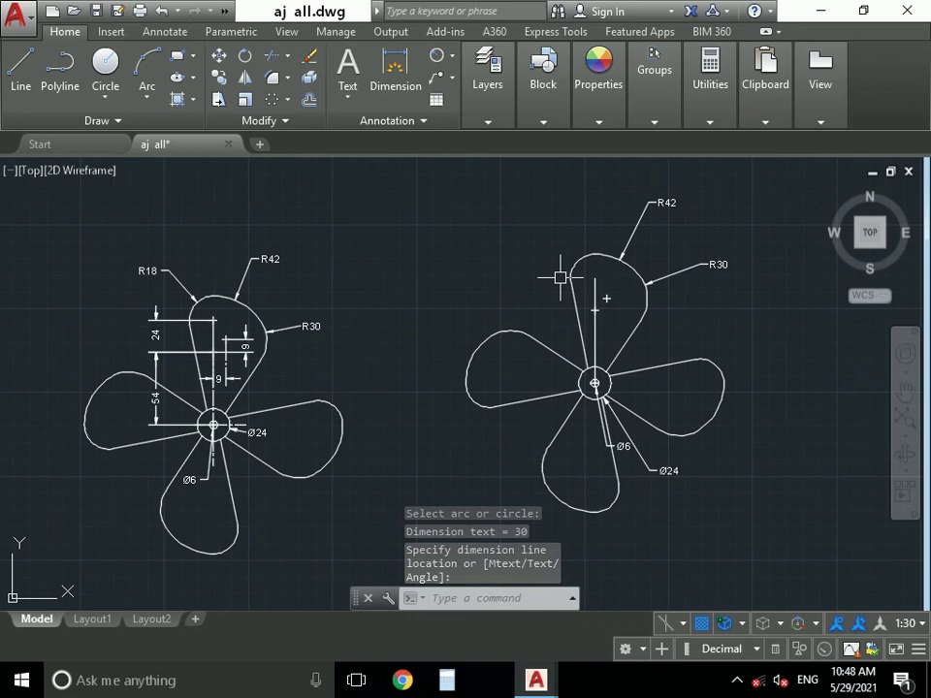
{"action": "key", "text": "Return"}
{"action": "left_click", "coordinate": [574, 264]}
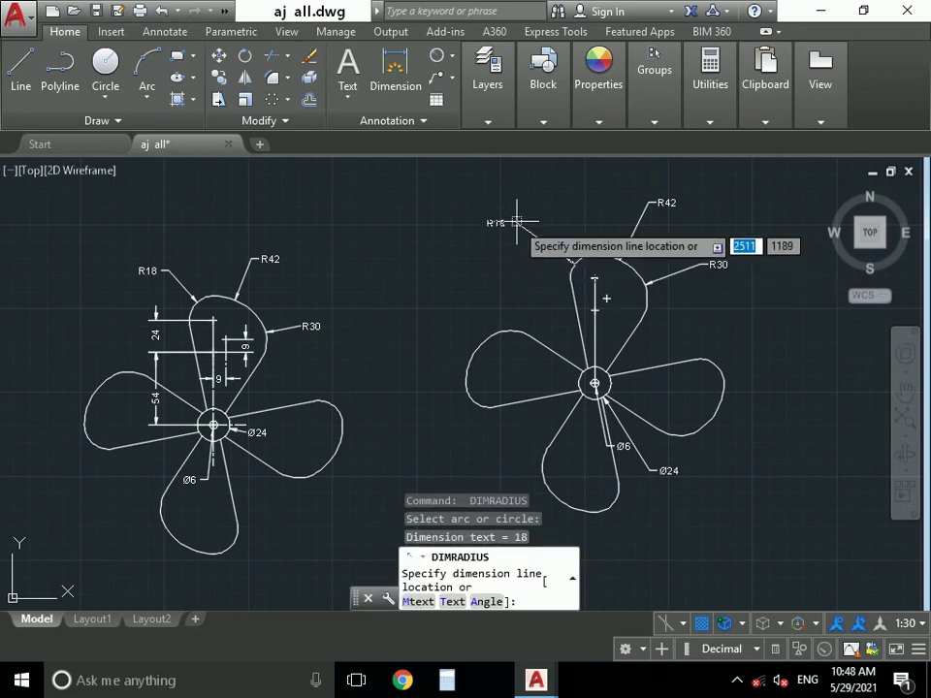
{"action": "left_click", "coordinate": [533, 212]}
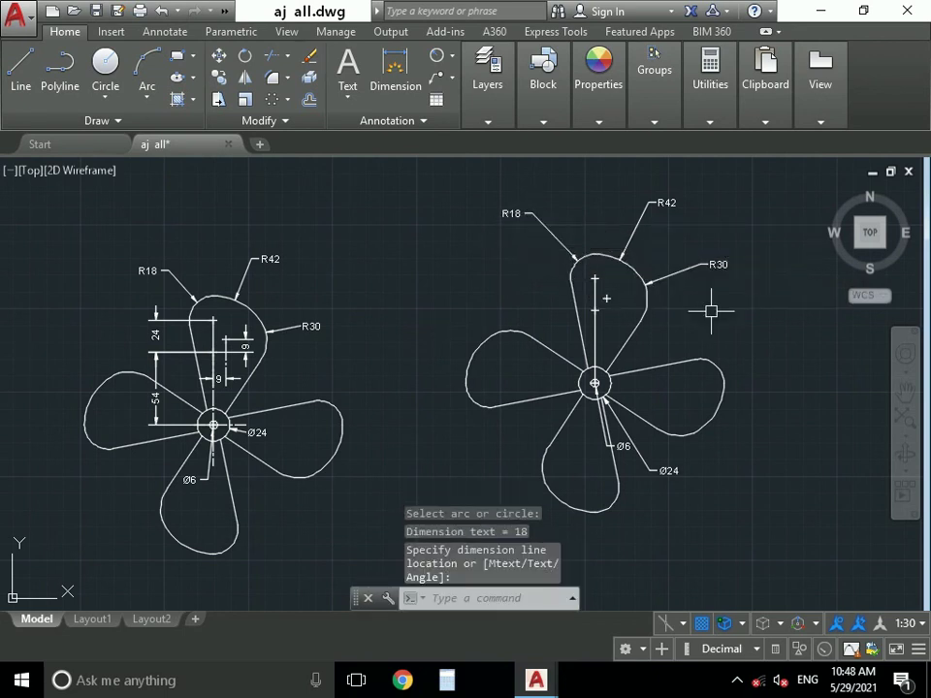
{"action": "middle_click_drag", "start_coordinate": [707, 325], "coordinate": [677, 334]}
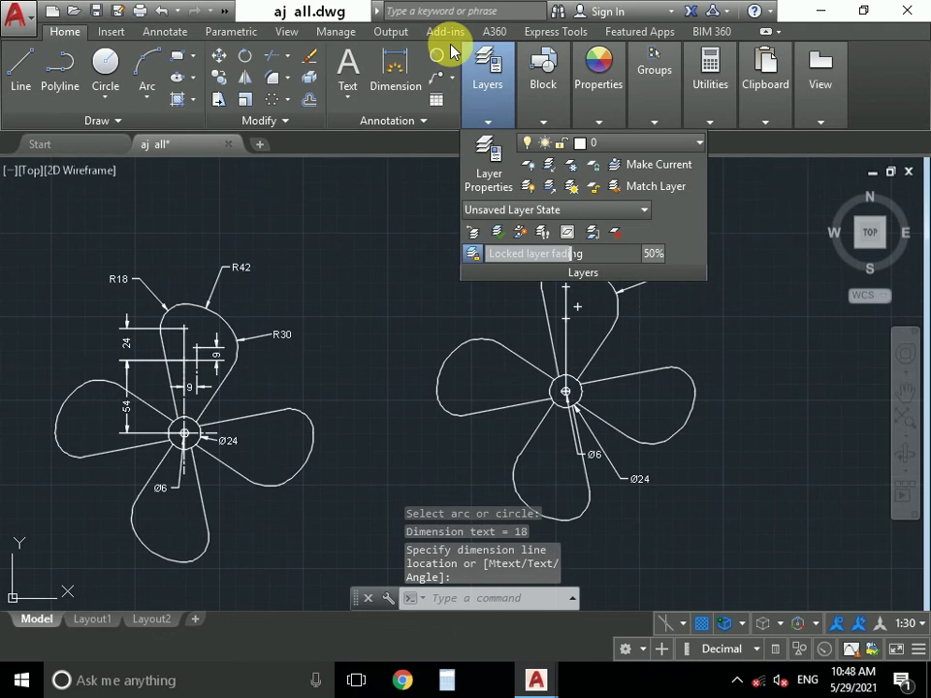
Add a vertical 54 linear dimension from the hub centre to the lobe arc centre, placed left
{"action": "left_click", "coordinate": [452, 55]}
{"action": "left_click", "coordinate": [474, 89]}
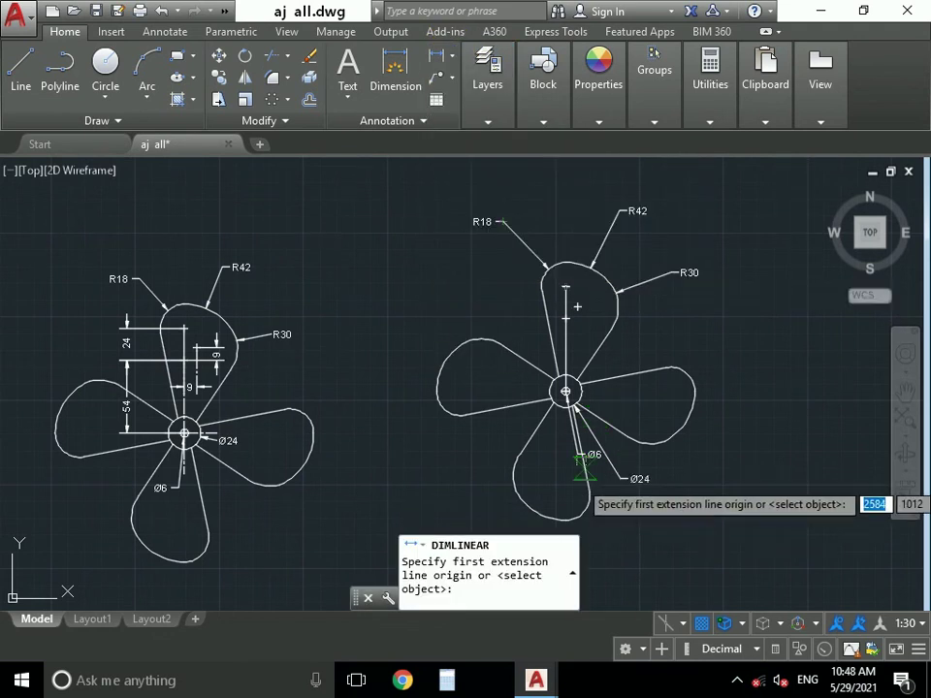
{"action": "scroll", "coordinate": [567, 396], "scroll_direction": "up", "scroll_amount": 10}
{"action": "left_click", "coordinate": [555, 379]}
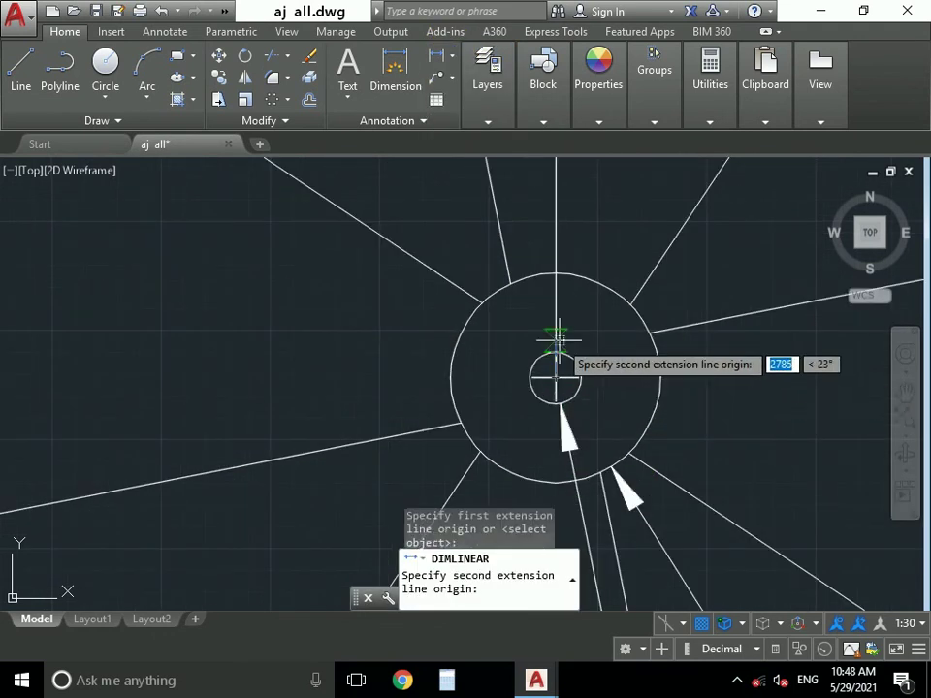
{"action": "scroll", "coordinate": [556, 333], "scroll_direction": "down", "scroll_amount": 5}
{"action": "middle_click_drag", "start_coordinate": [560, 270], "coordinate": [578, 434]}
{"action": "scroll", "coordinate": [578, 432], "scroll_direction": "up", "scroll_amount": 3}
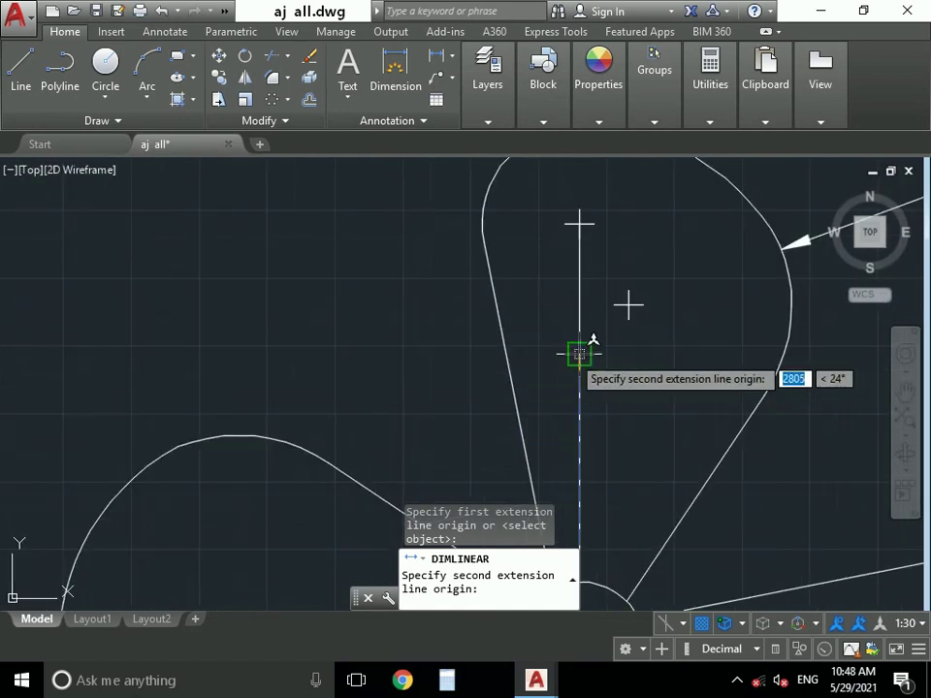
{"action": "left_click", "coordinate": [578, 354]}
{"action": "scroll", "coordinate": [550, 364], "scroll_direction": "down", "scroll_amount": 2}
{"action": "scroll", "coordinate": [491, 388], "scroll_direction": "up", "scroll_amount": 1}
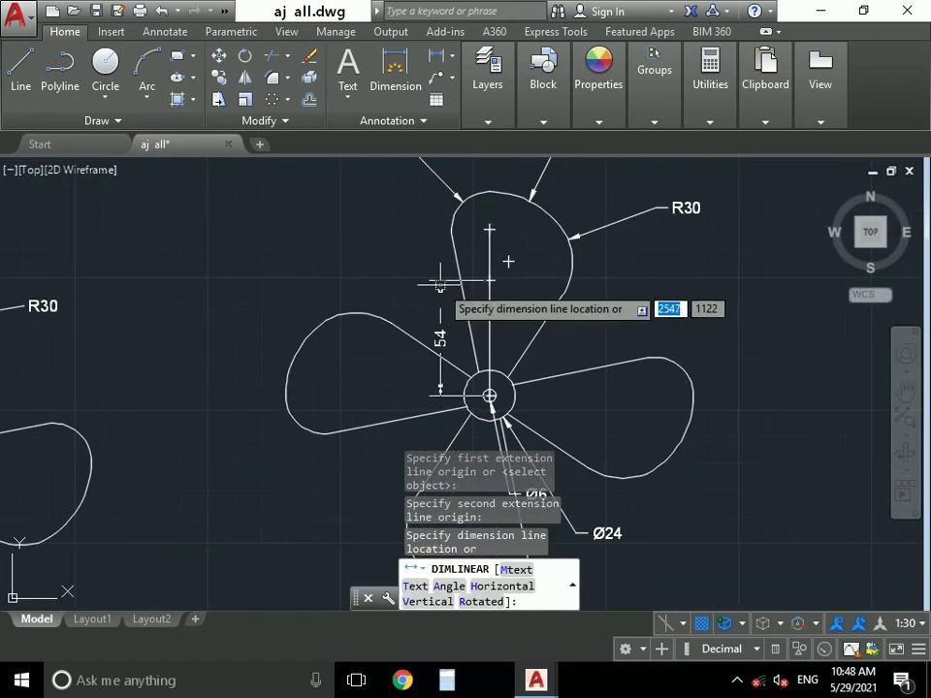
{"action": "left_click", "coordinate": [440, 285]}
{"action": "mouse_move", "coordinate": [509, 296]}
{"action": "middle_mouse_down"}
{"action": "mouse_move", "coordinate": [566, 416]}
{"action": "mouse_move", "coordinate": [675, 405]}
{"action": "middle_mouse_up"}
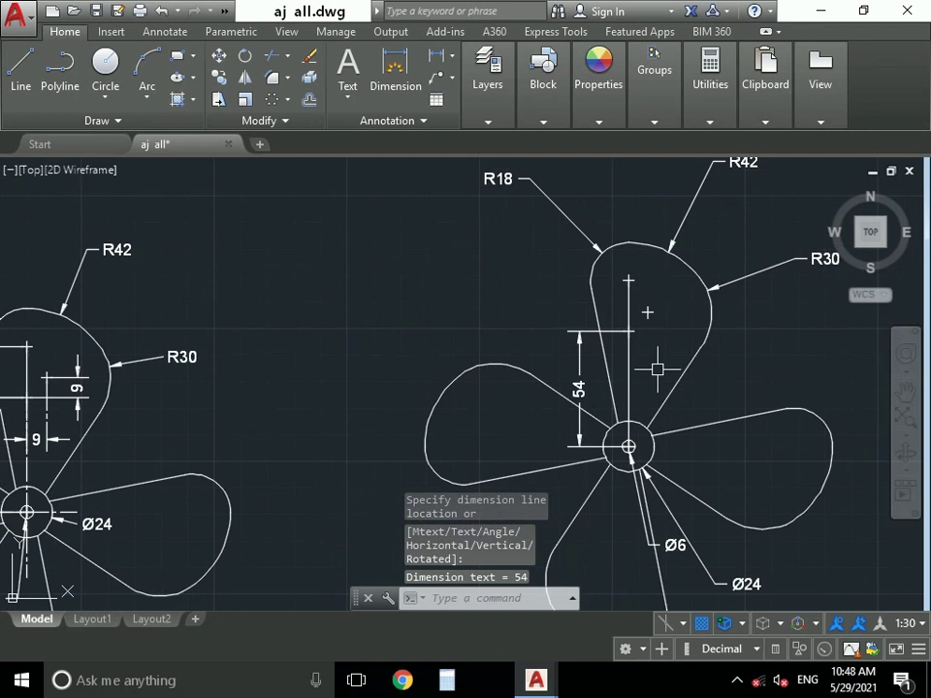
{"action": "key", "text": "Return"}
{"action": "scroll", "coordinate": [625, 331], "scroll_direction": "up", "scroll_amount": 2}
{"action": "scroll", "coordinate": [622, 327], "scroll_direction": "up", "scroll_amount": 1}
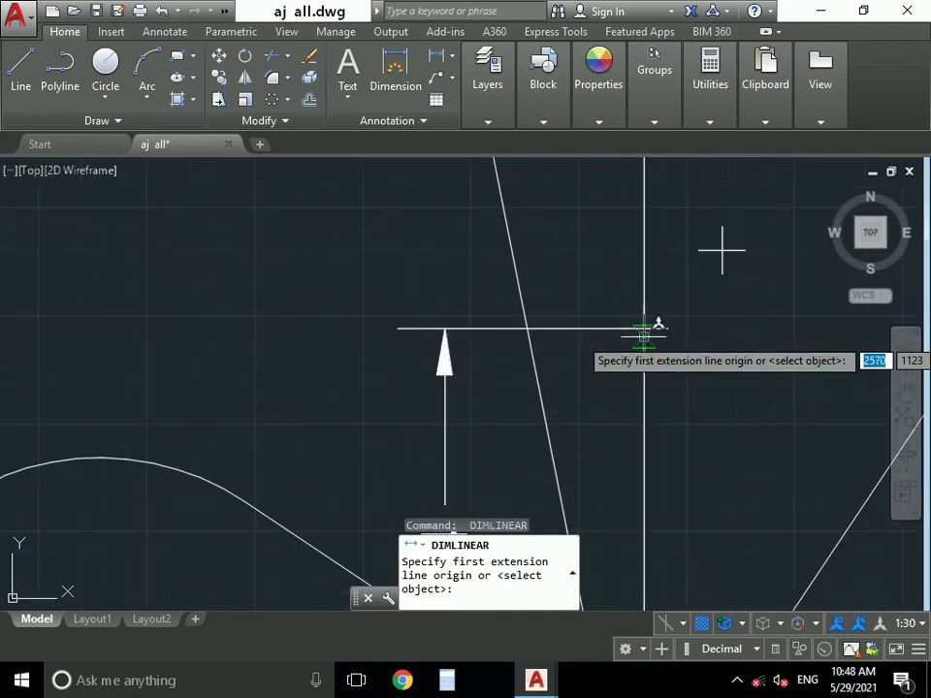
Add the 24 linear dimension on the top lobe, placed to its left
{"action": "left_click", "coordinate": [644, 330]}
{"action": "scroll", "coordinate": [643, 330], "scroll_direction": "down", "scroll_amount": 2}
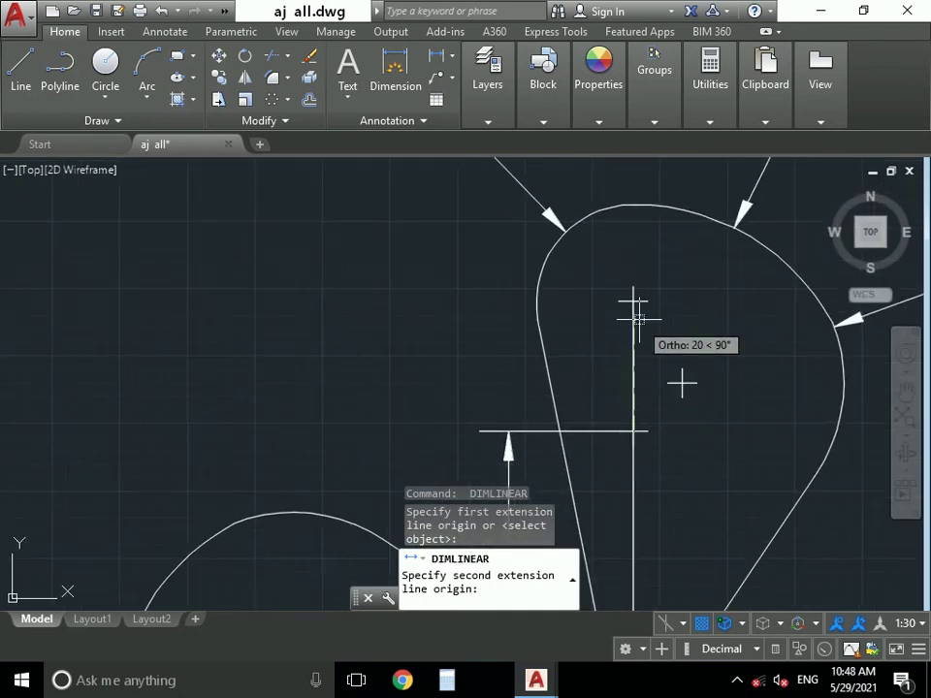
{"action": "left_click", "coordinate": [631, 304]}
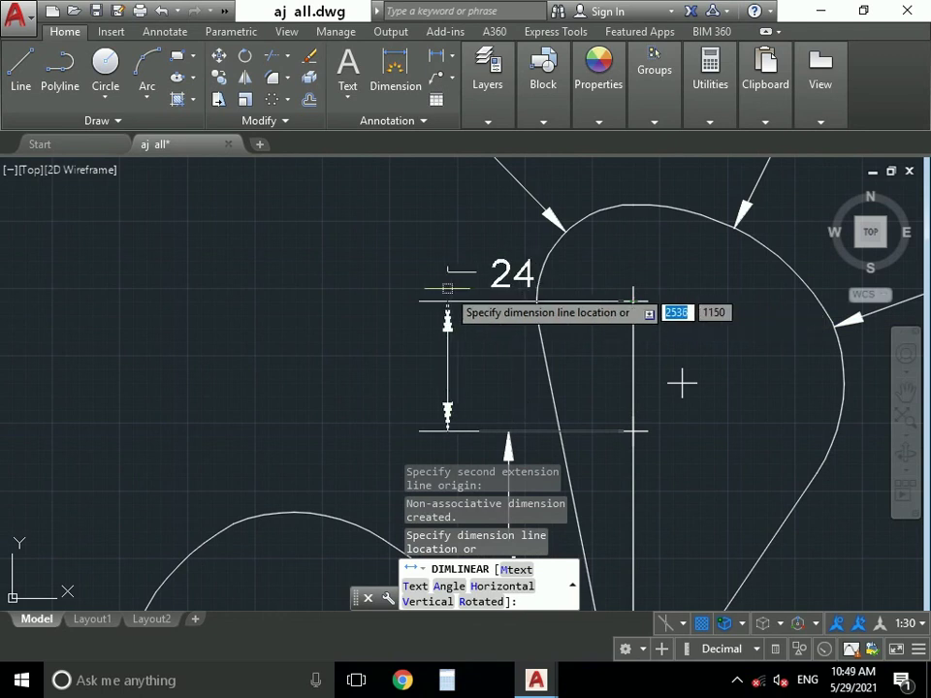
{"action": "left_click", "coordinate": [429, 302]}
{"action": "scroll", "coordinate": [660, 398], "scroll_direction": "down", "scroll_amount": 2}
{"action": "middle_click_drag", "start_coordinate": [669, 387], "coordinate": [553, 355]}
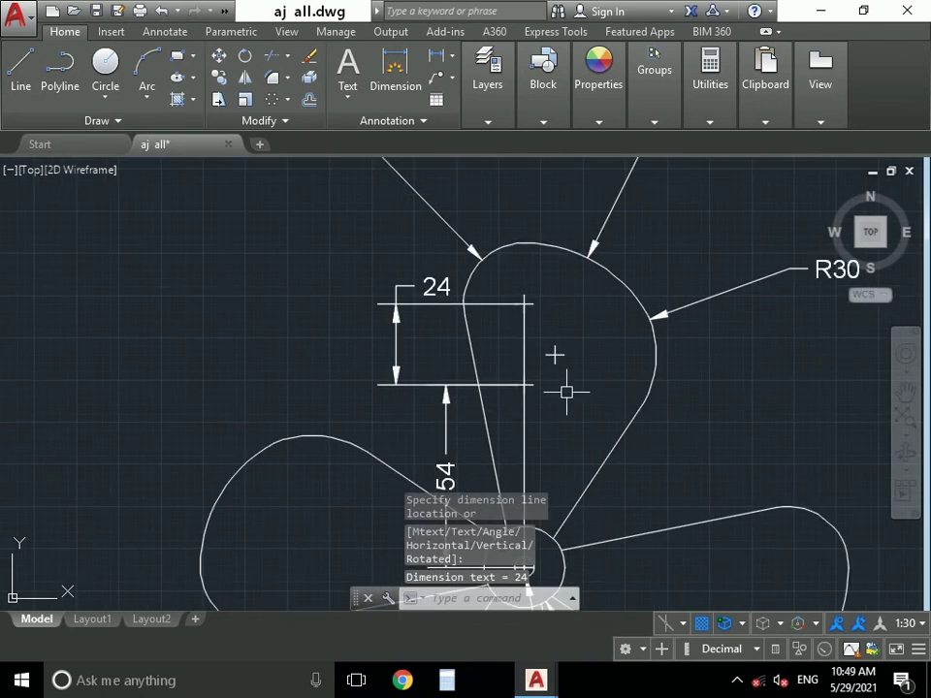
Add the horizontal and vertical 9 linear dimensions to the top lobe
{"action": "key", "text": "Return"}
{"action": "left_click", "coordinate": [554, 359]}
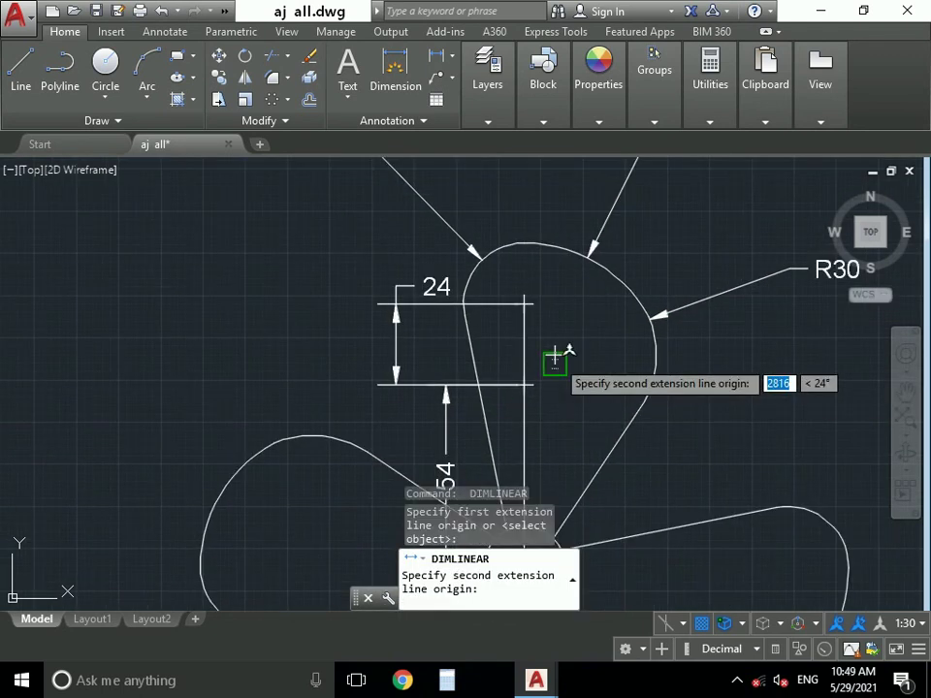
{"action": "scroll", "coordinate": [553, 354], "scroll_direction": "up", "scroll_amount": 5}
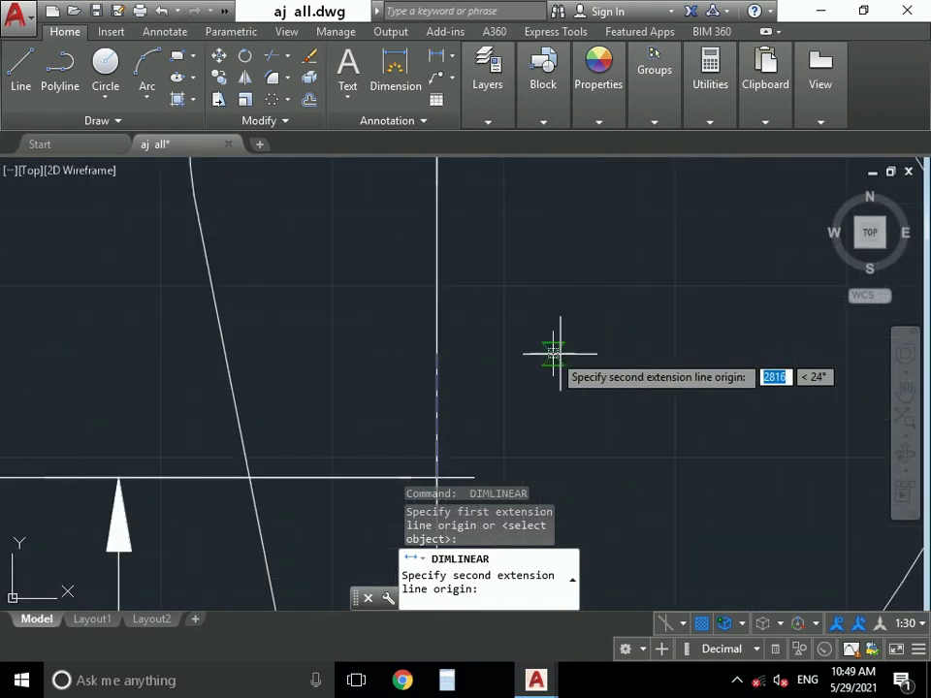
{"action": "left_click", "coordinate": [559, 355]}
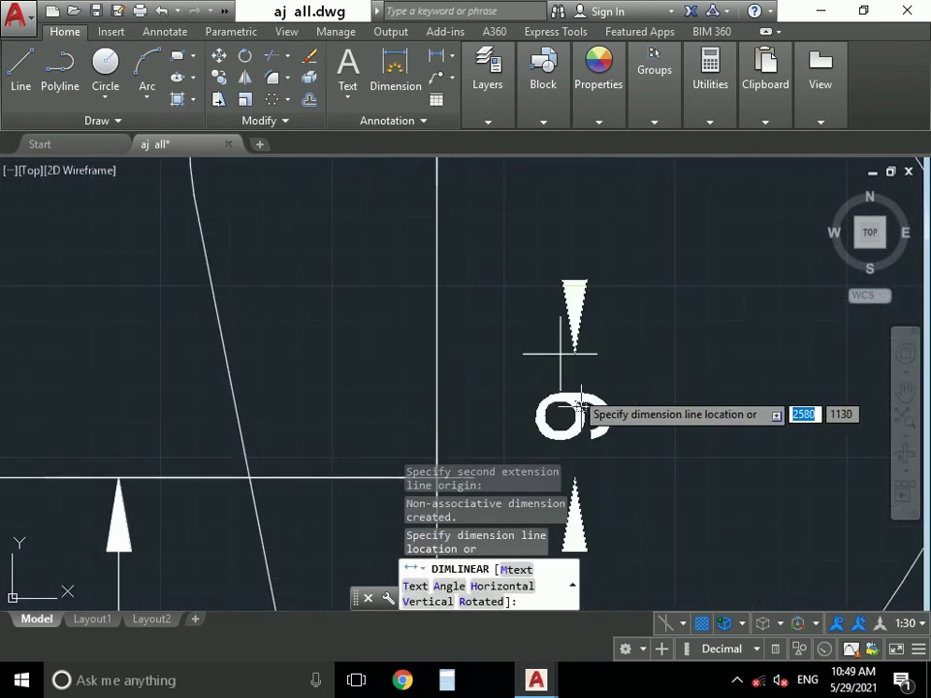
{"action": "left_click", "coordinate": [560, 354]}
{"action": "scroll", "coordinate": [661, 434], "scroll_direction": "down", "scroll_amount": 2}
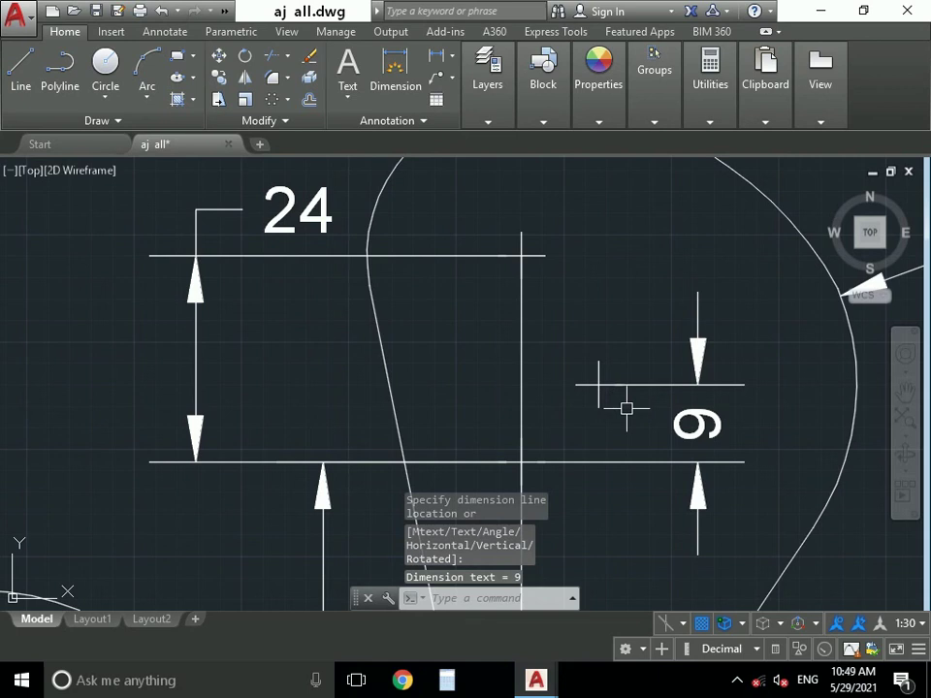
{"action": "key", "text": "Return"}
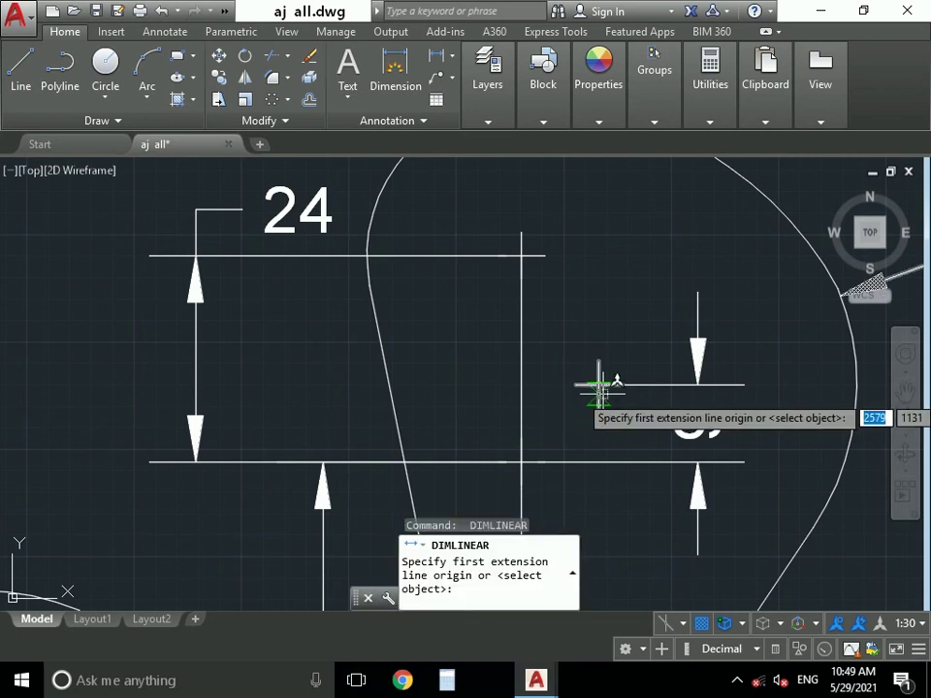
{"action": "left_click", "coordinate": [520, 463]}
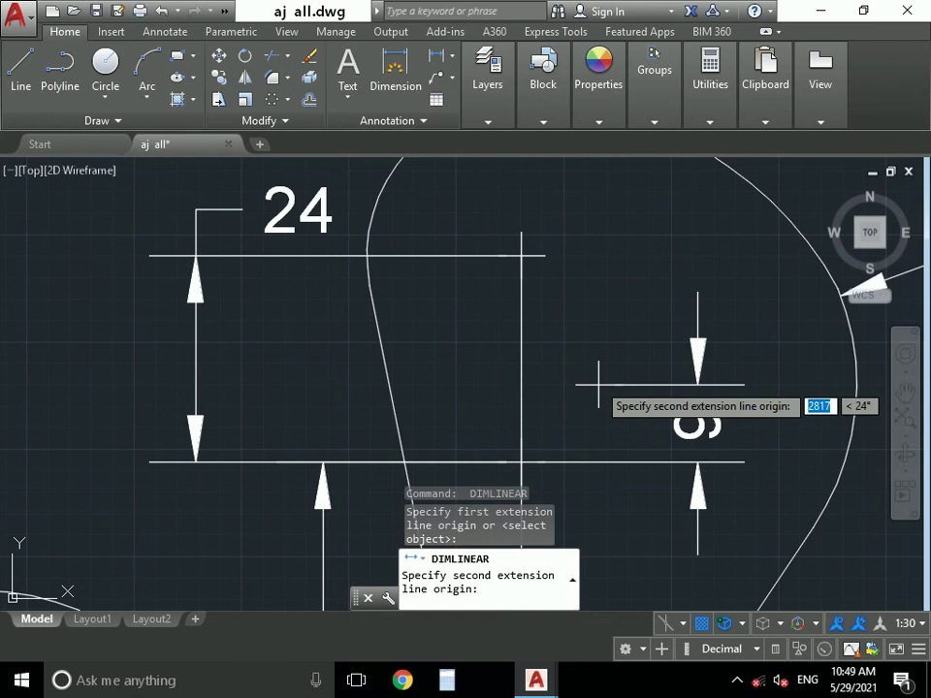
{"action": "left_click", "coordinate": [598, 384]}
{"action": "left_click", "coordinate": [706, 387]}
{"action": "scroll", "coordinate": [742, 440], "scroll_direction": "down", "scroll_amount": 2}
{"action": "scroll", "coordinate": [582, 339], "scroll_direction": "down", "scroll_amount": 2}
{"action": "scroll", "coordinate": [579, 336], "scroll_direction": "down", "scroll_amount": 1}
Pan so both dimensioned fans sit centred side by side
{"action": "mouse_move", "coordinate": [579, 336]}
{"action": "middle_mouse_down"}
{"action": "mouse_move", "coordinate": [575, 322]}
{"action": "mouse_move", "coordinate": [609, 361]}
{"action": "mouse_move", "coordinate": [538, 365]}
{"action": "mouse_move", "coordinate": [632, 385]}
{"action": "mouse_move", "coordinate": [639, 375]}
{"action": "middle_mouse_up"}
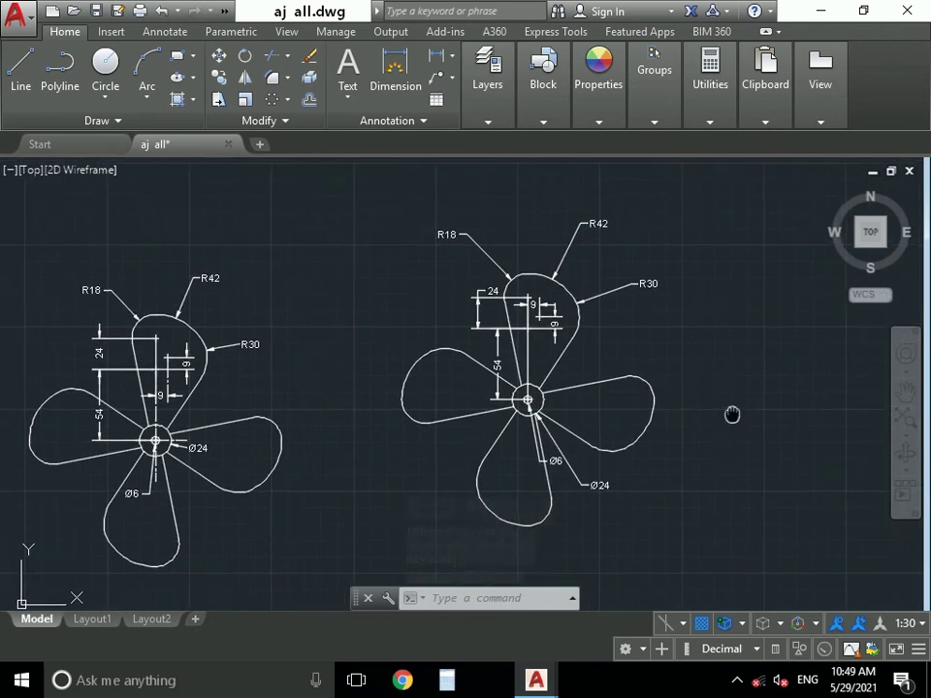